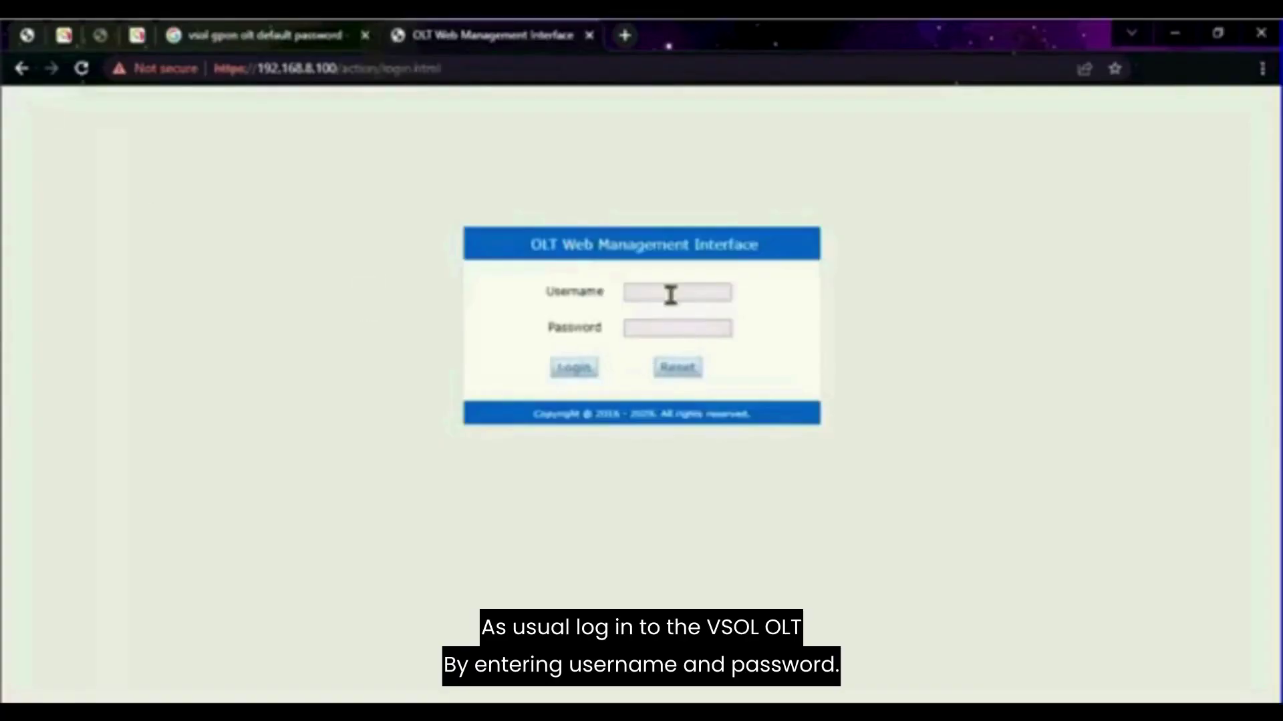
Log in with the administrator username and password to reach the Device Information dashboard.
click(670, 295)
click(659, 326)
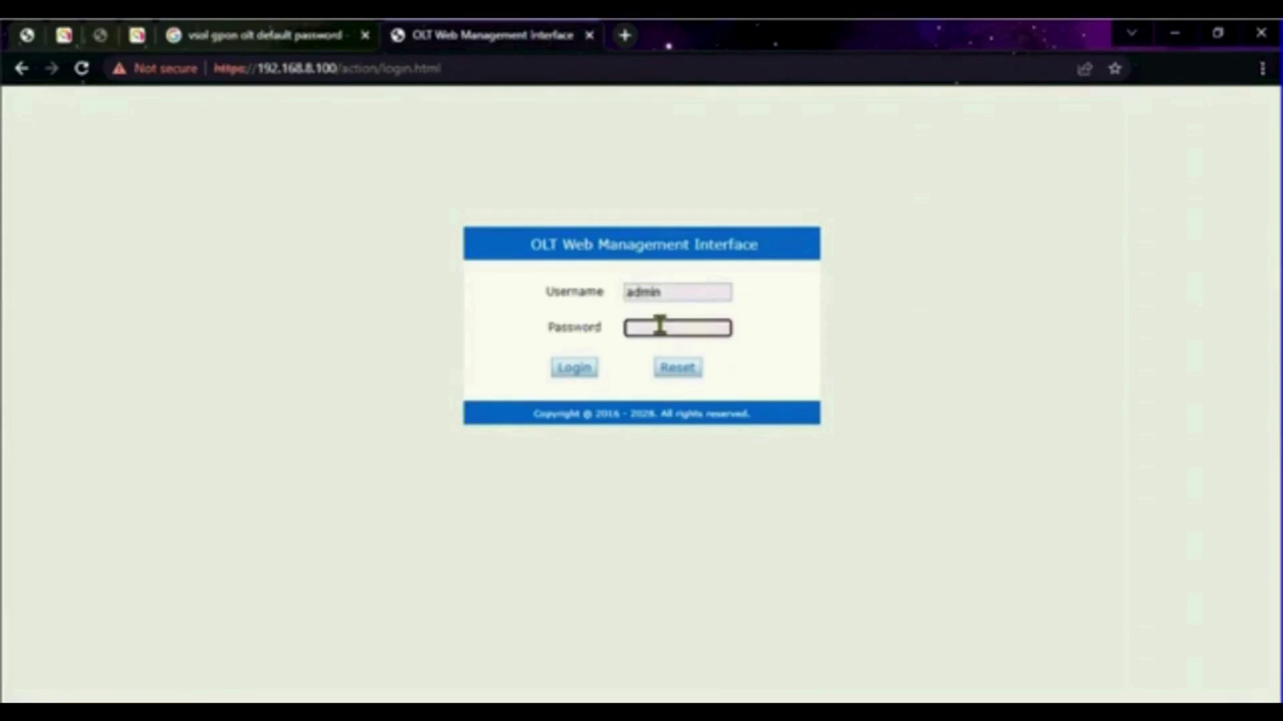
key(Return)
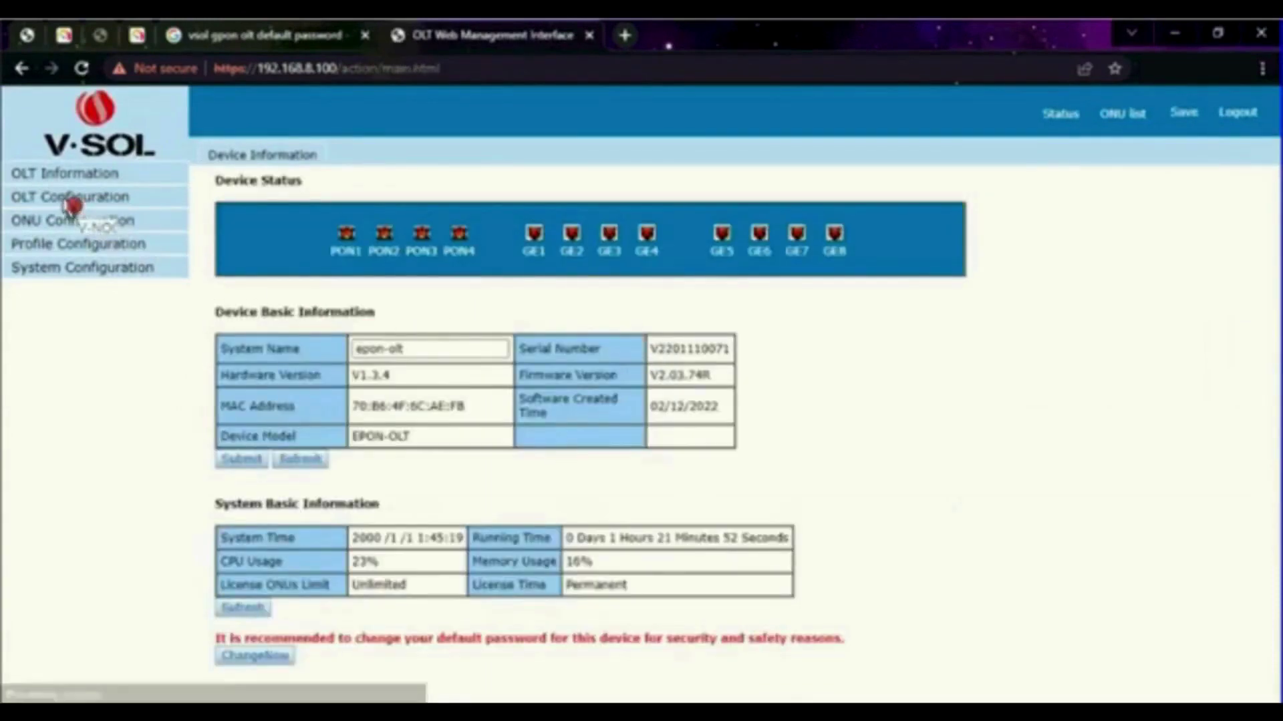
Under Route > IP, set VLAN 1 to 172.16.8.46 with mask 255.255.255.252 and submit.
click(67, 199)
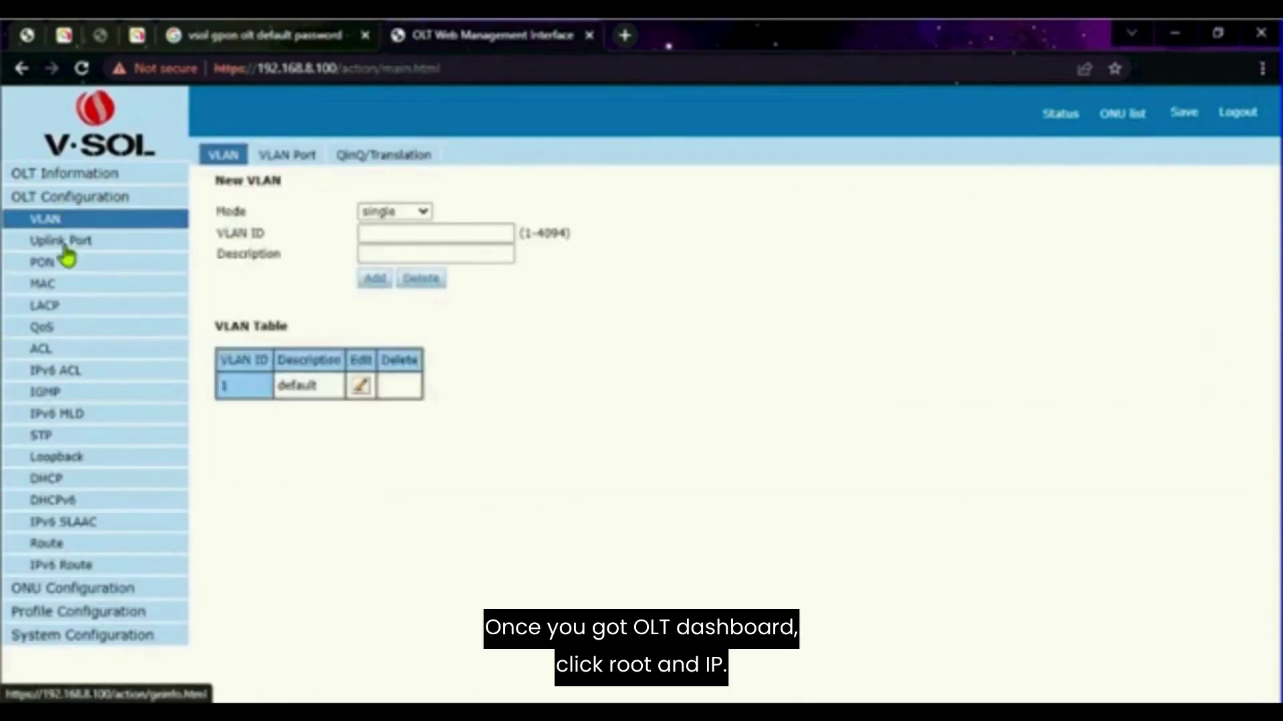
click(47, 543)
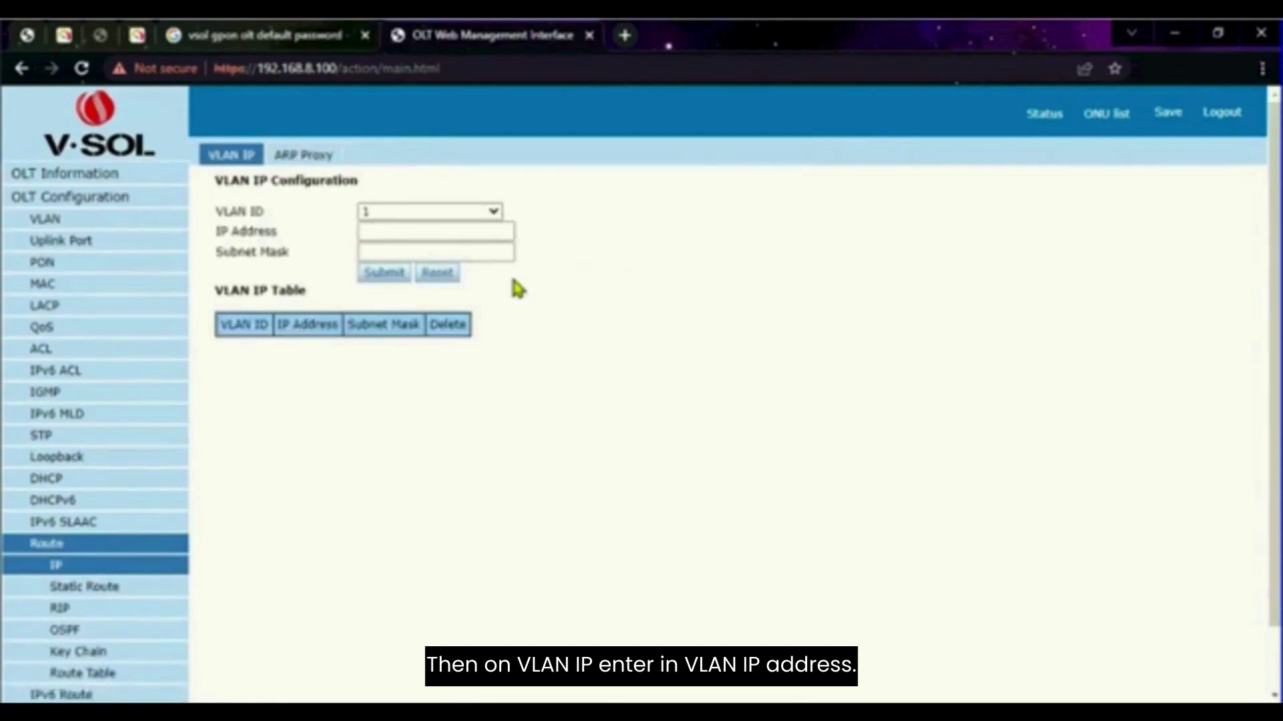
click(370, 233)
text(172.16.8.8)
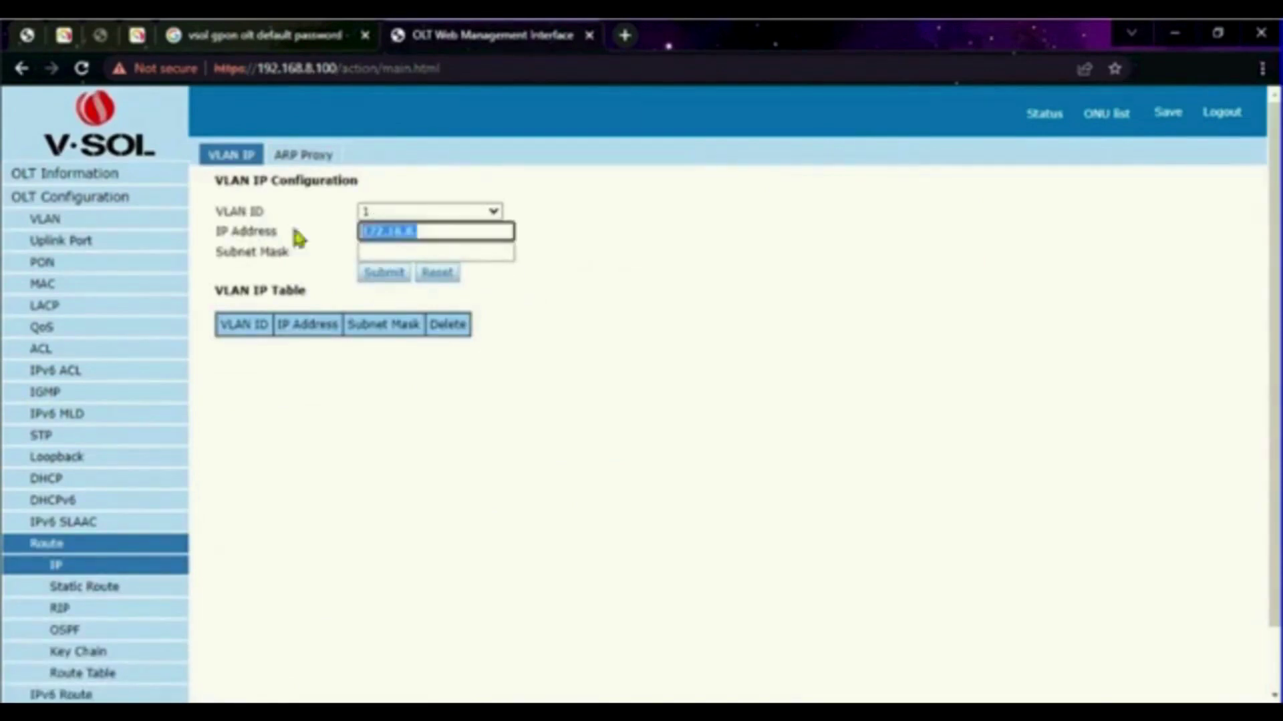
text(172.16.8.45/30)
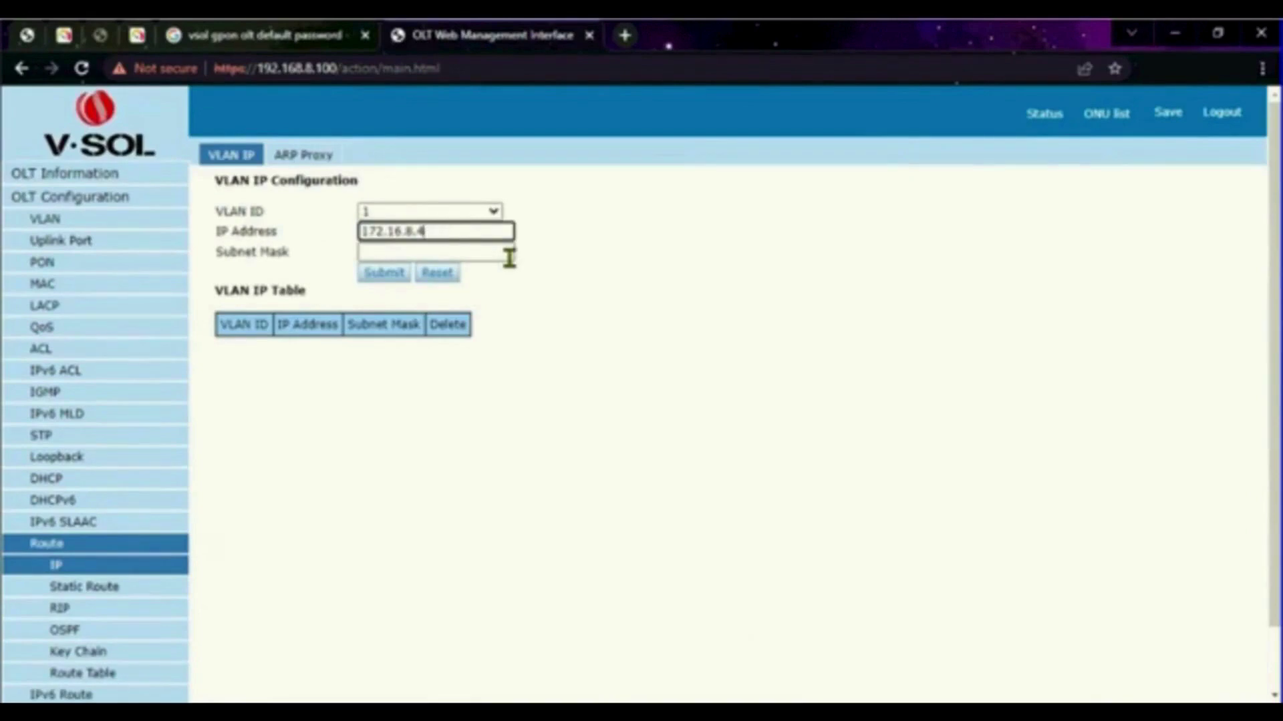
text(5)
click(423, 252)
text(2)
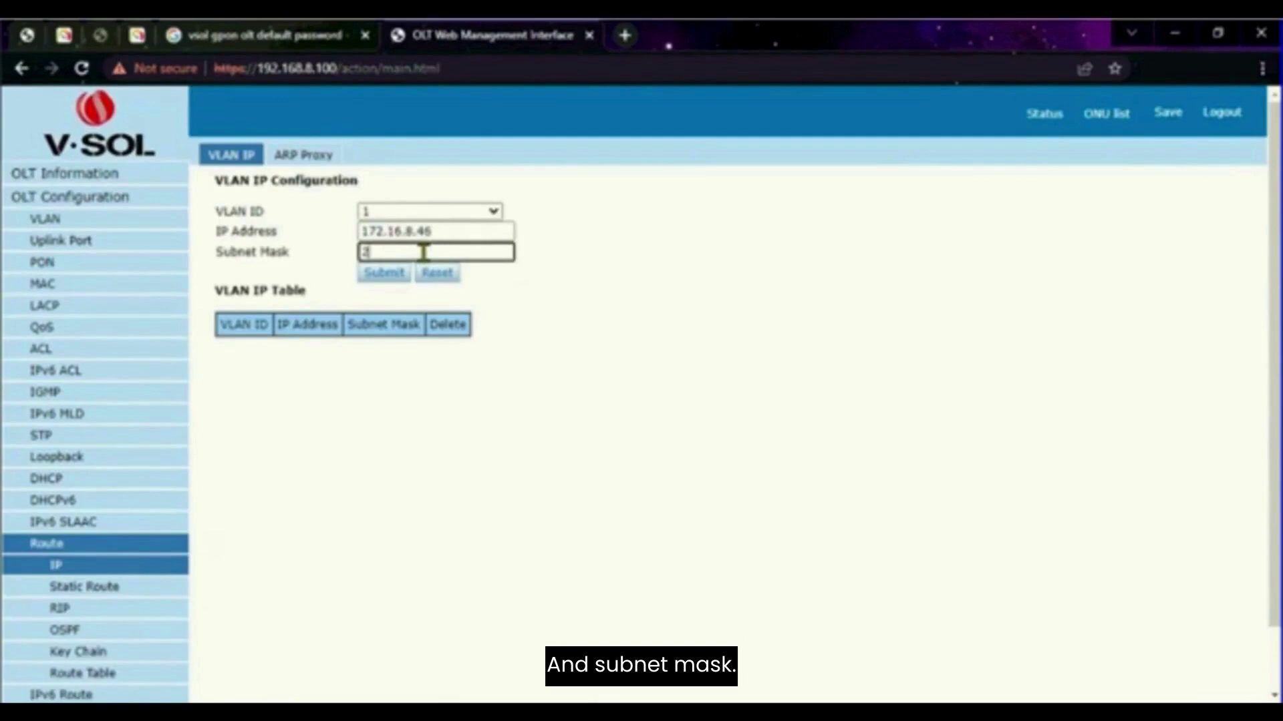
text(55.255.)
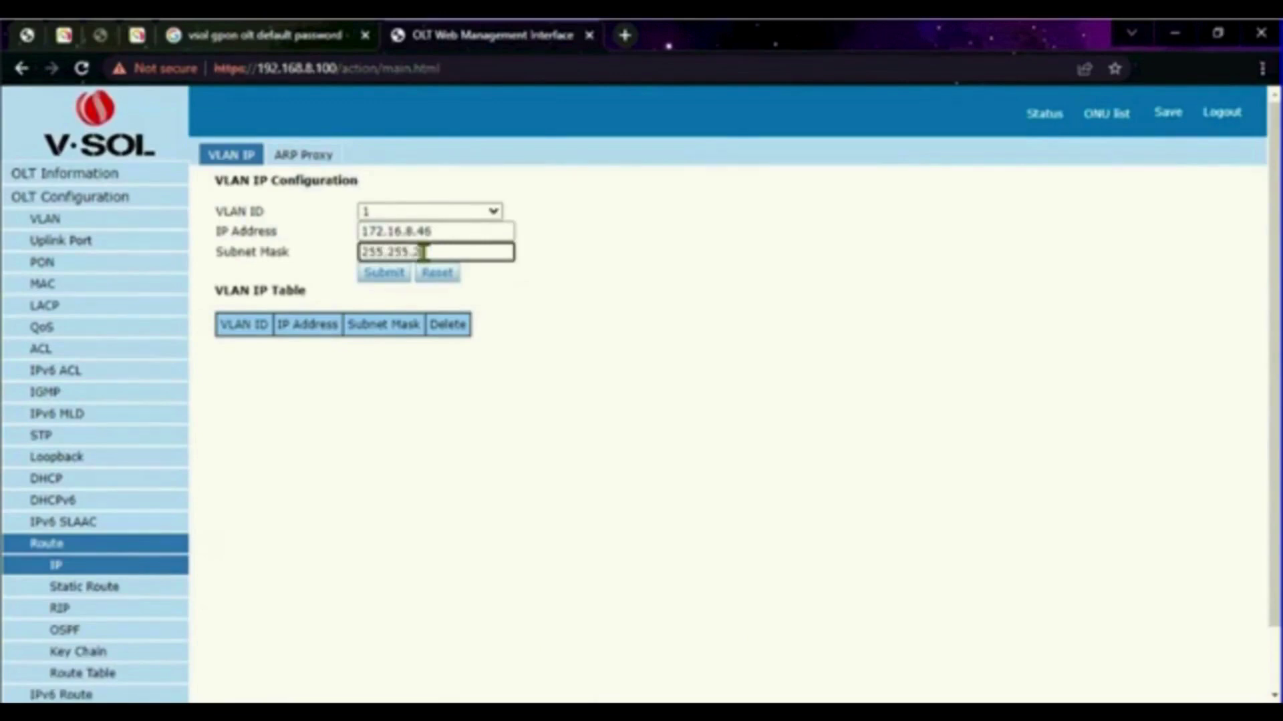
text(255.252)
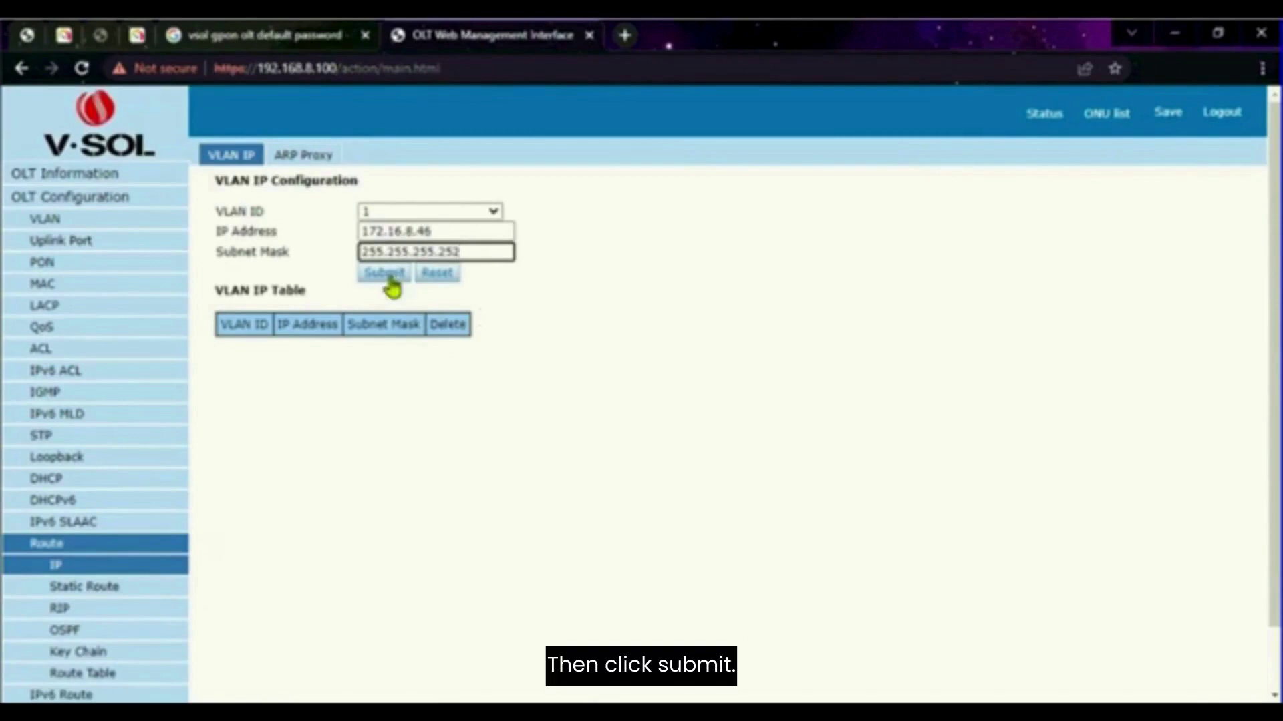
click(392, 286)
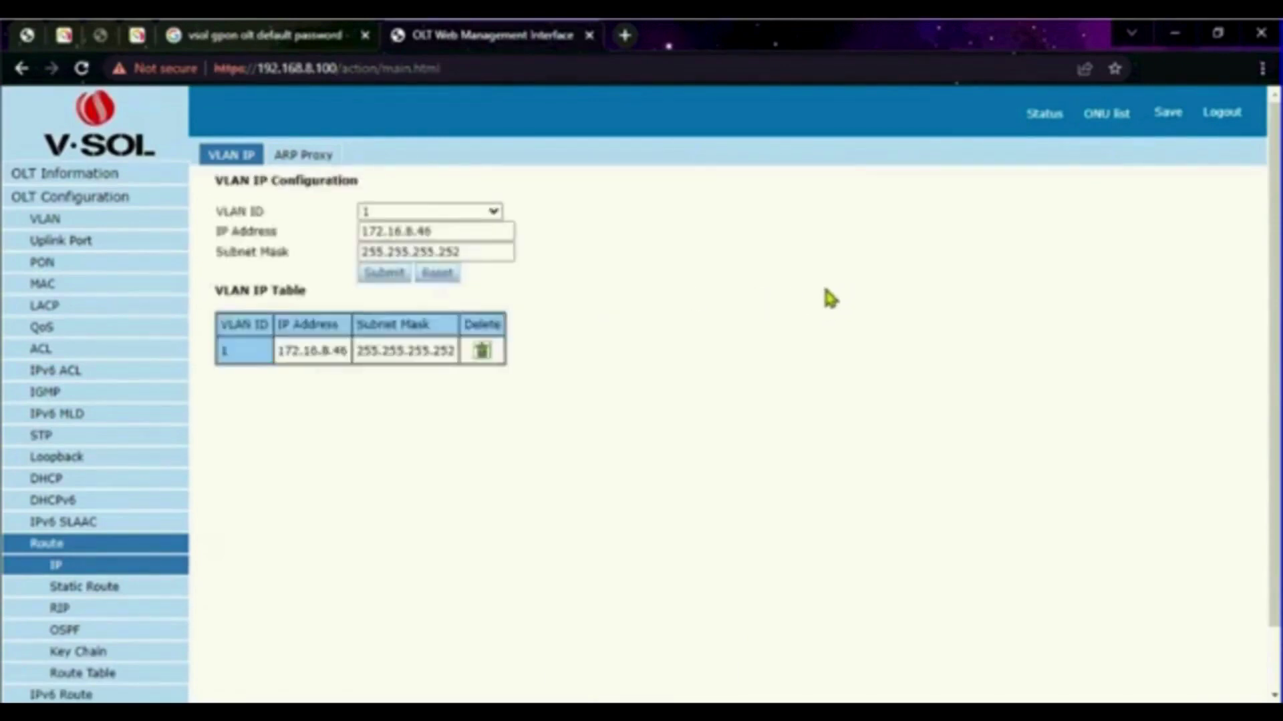
Add static route 0.0.0.0 mask 0.0.0.0 via gateway 172.16.8.45 to the route table.
click(94, 588)
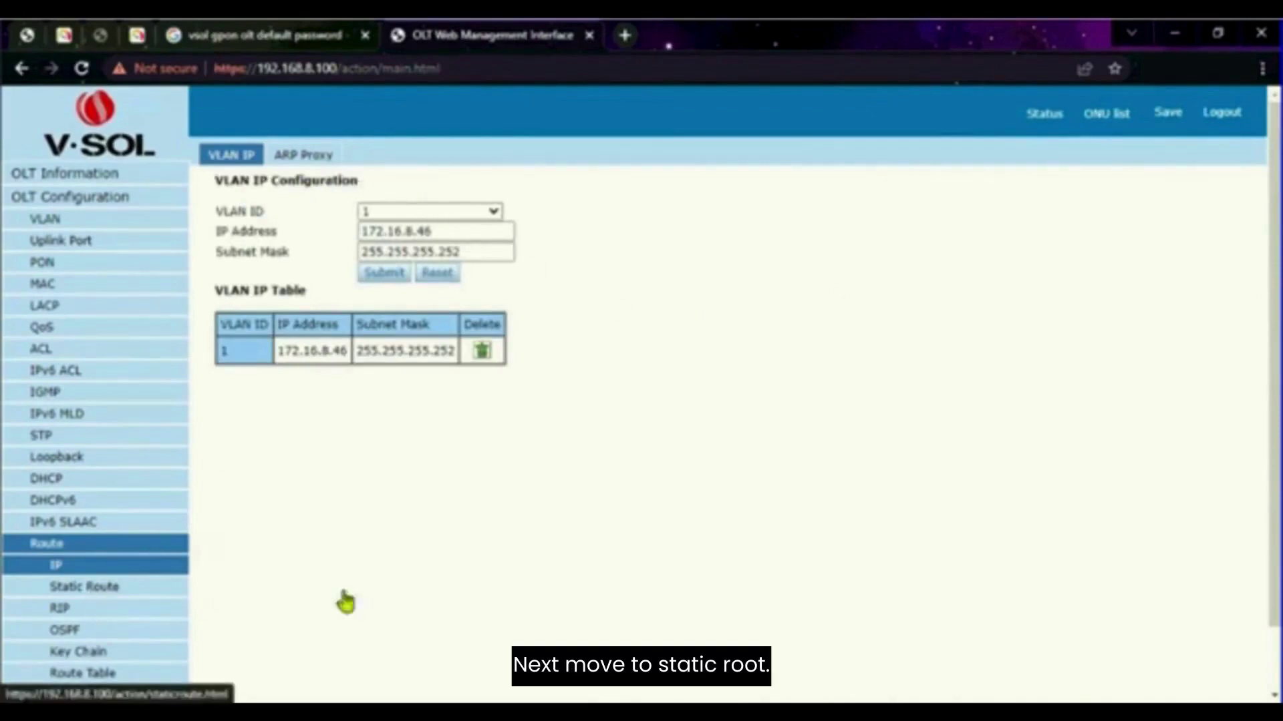
click(394, 213)
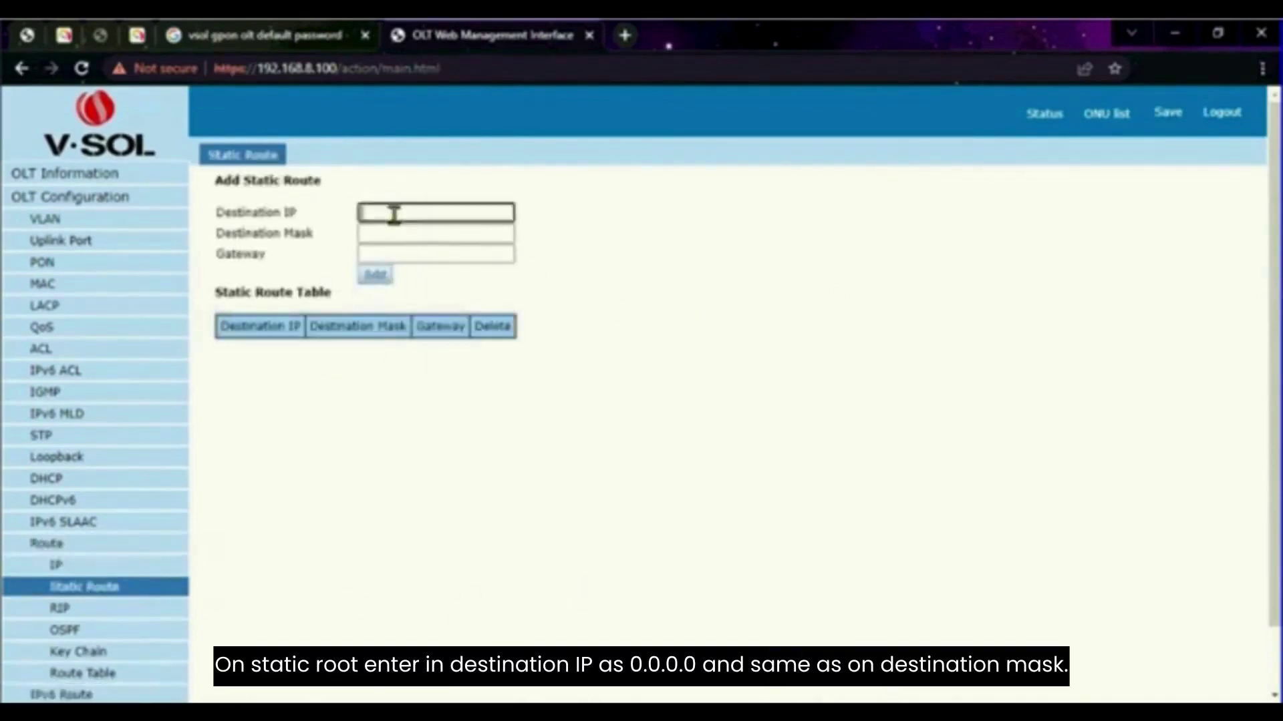
click(423, 232)
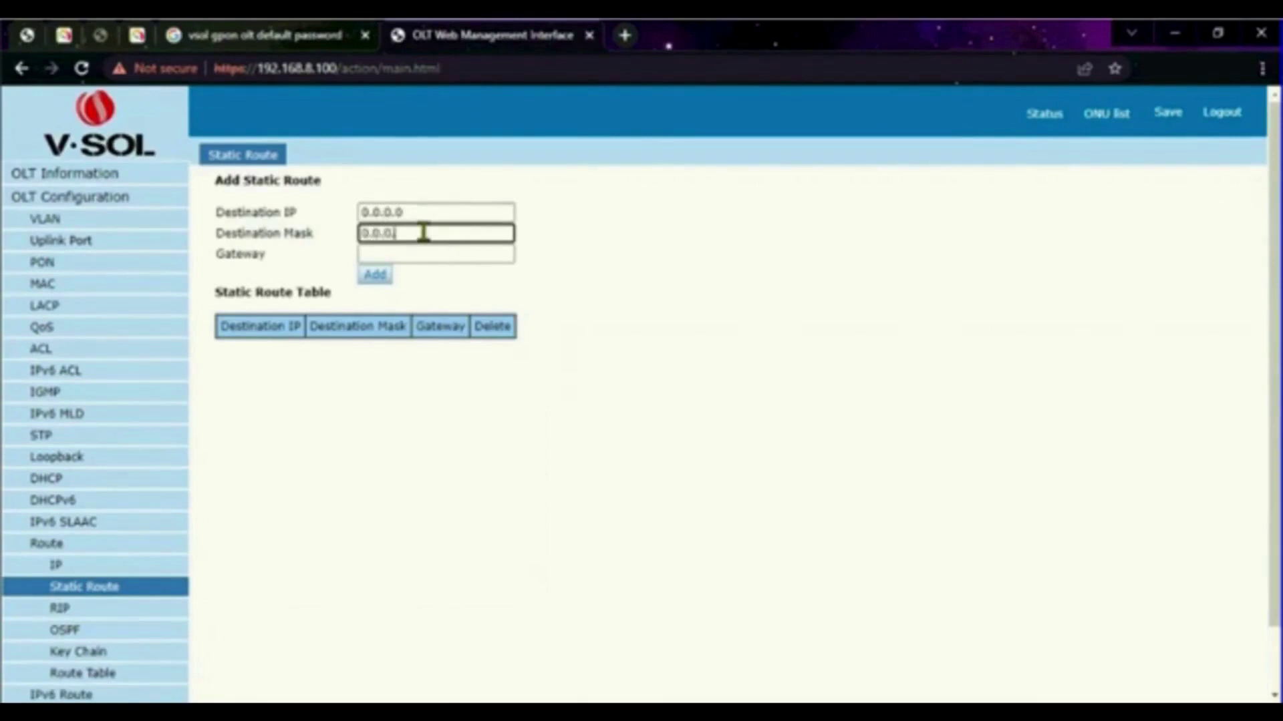
click(383, 254)
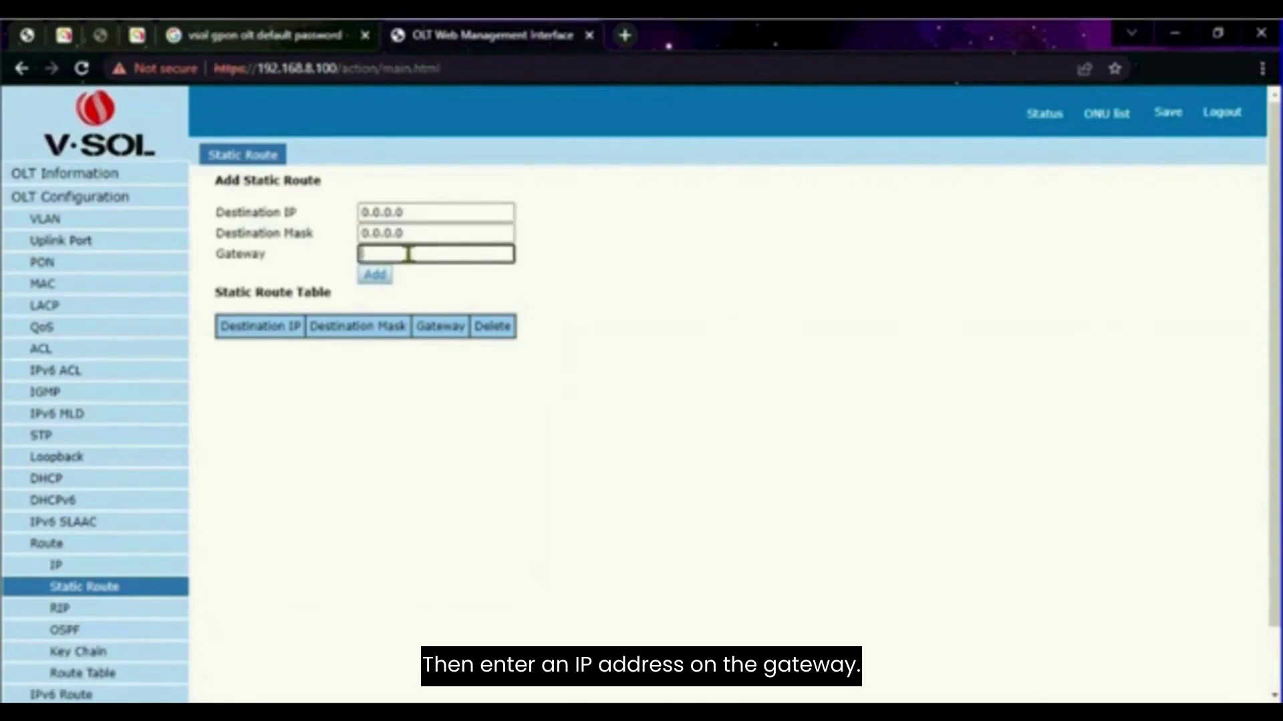
text(172.16.1.45/30)
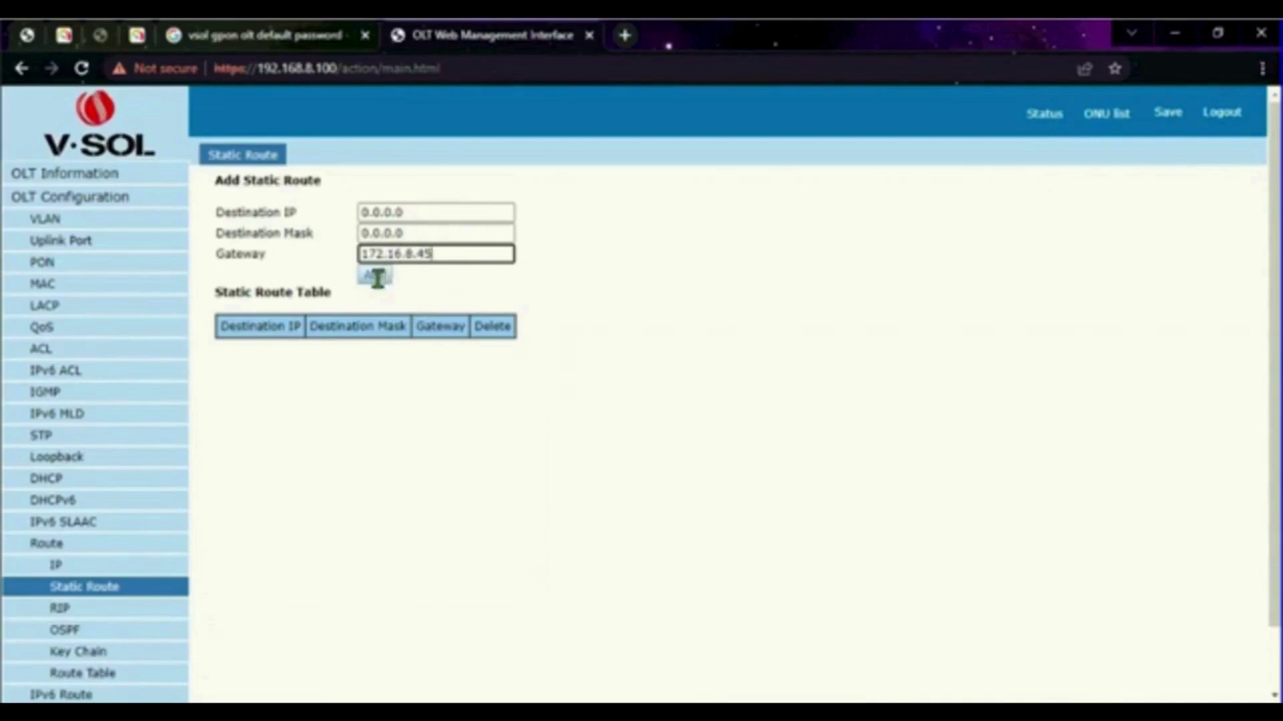
click(375, 276)
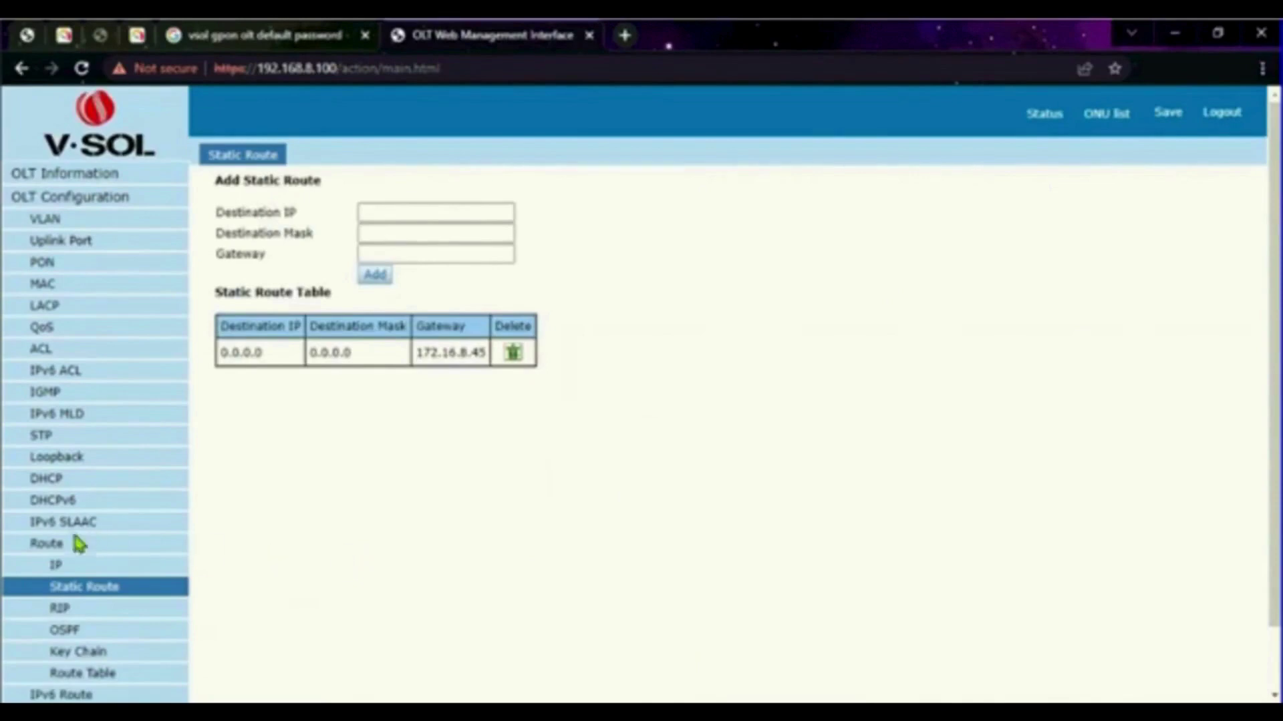
click(51, 547)
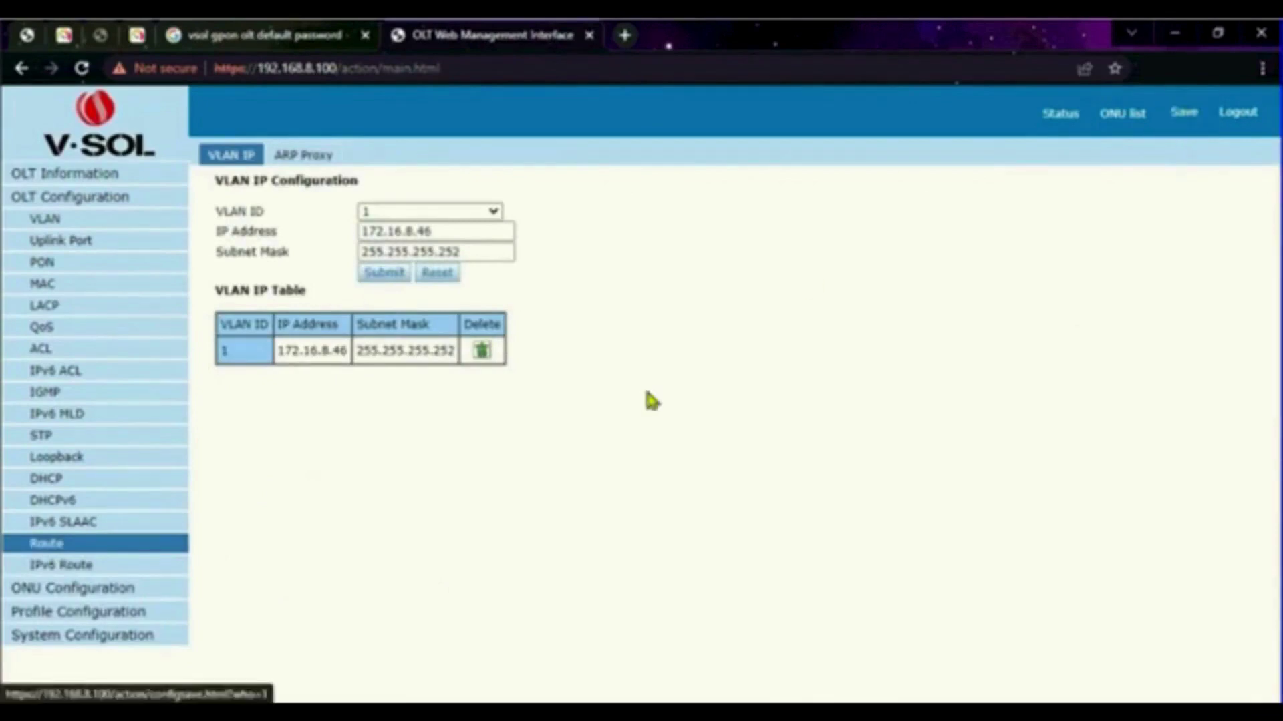
Uncheck Isolate on uplink ports GE1 through GE8 and submit the configuration.
click(73, 244)
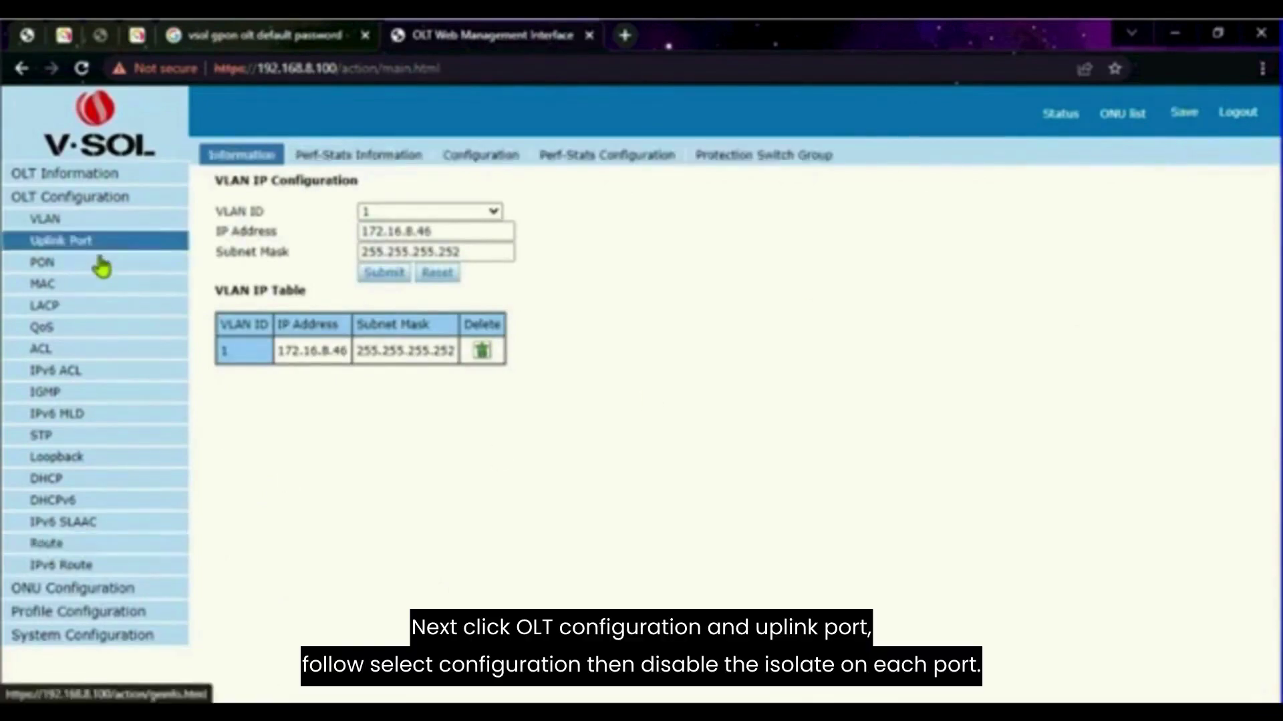
click(493, 167)
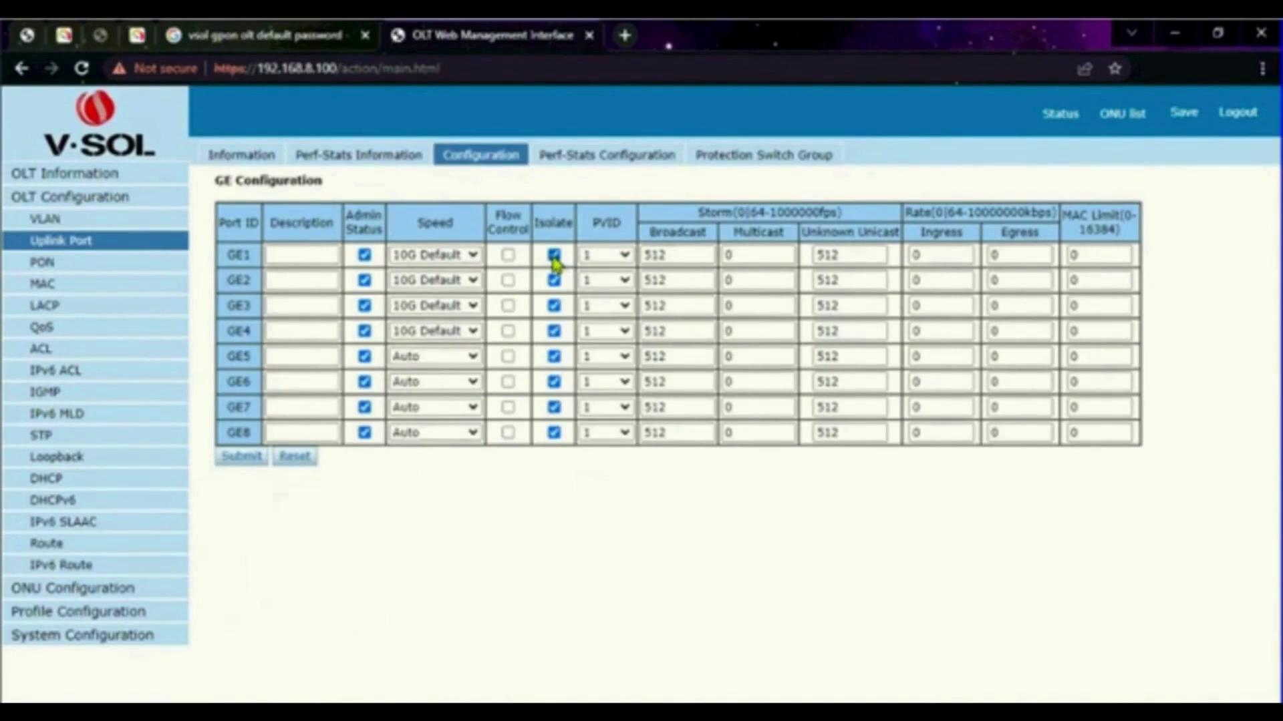
click(553, 258)
click(553, 280)
click(553, 306)
click(554, 331)
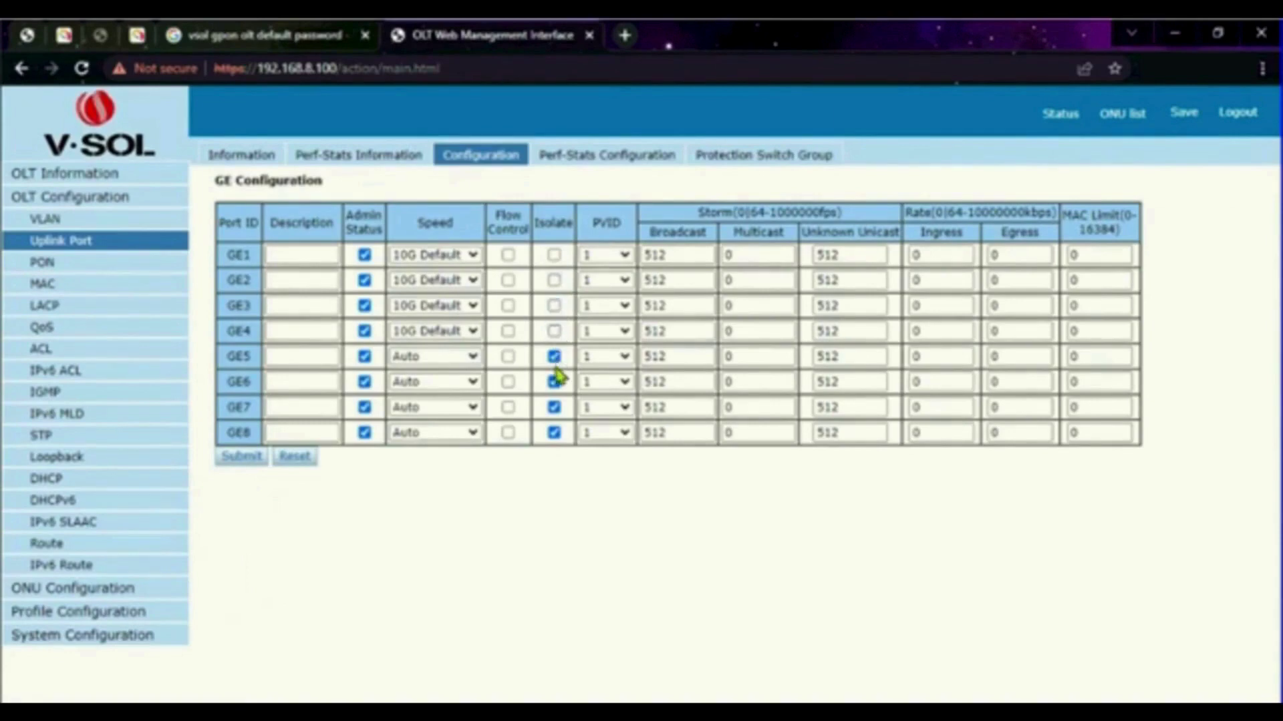
click(554, 357)
click(554, 382)
click(554, 407)
click(554, 433)
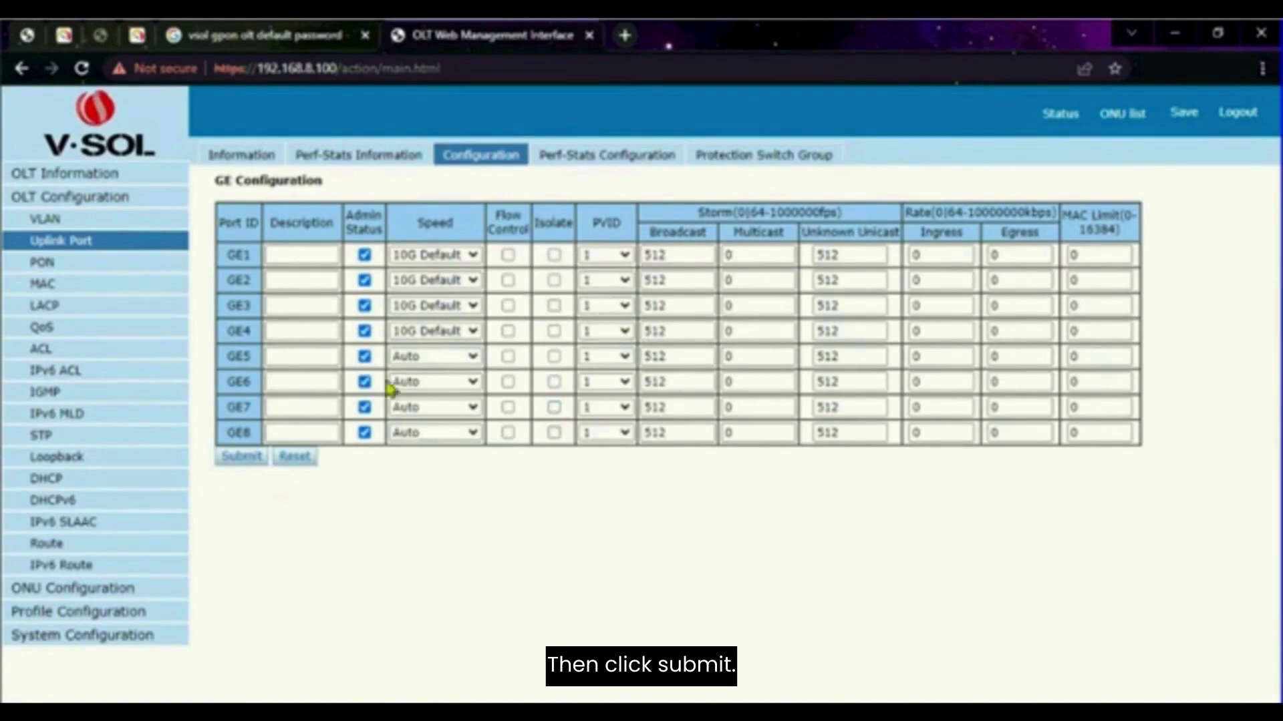
click(243, 458)
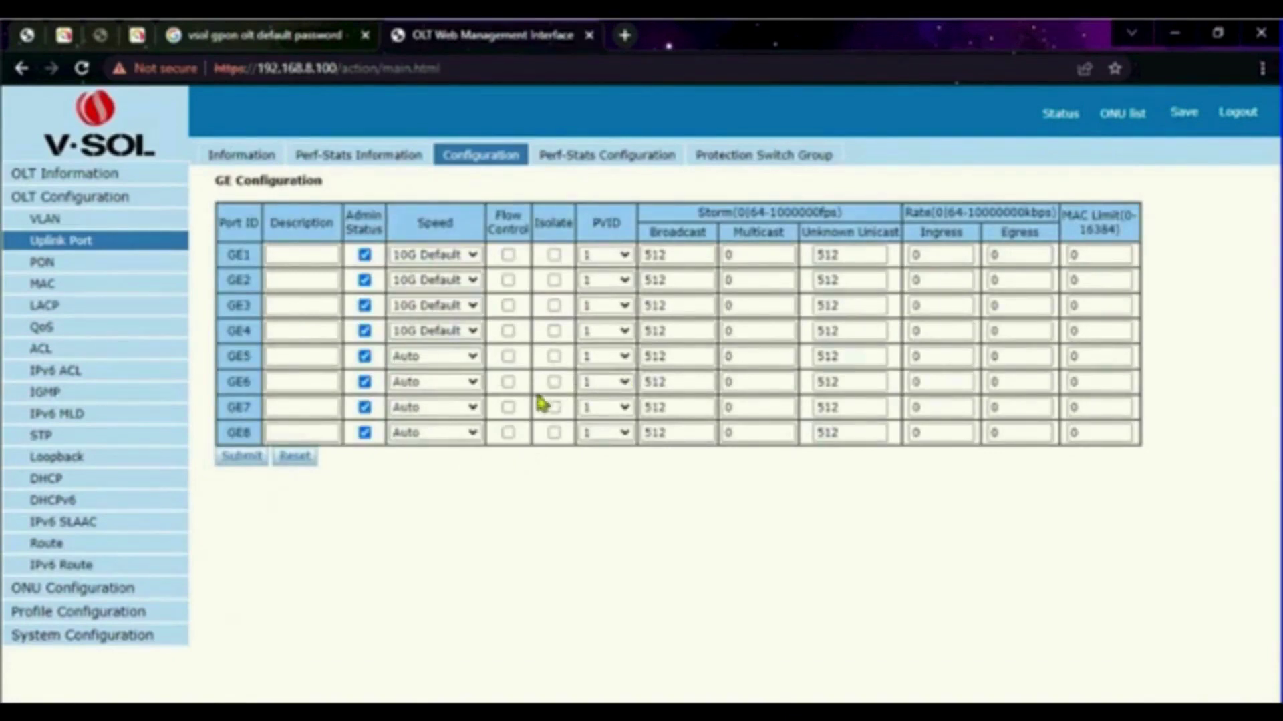
click(58, 241)
Create VLANs 441, 442 and 443 on the New VLAN page.
click(48, 217)
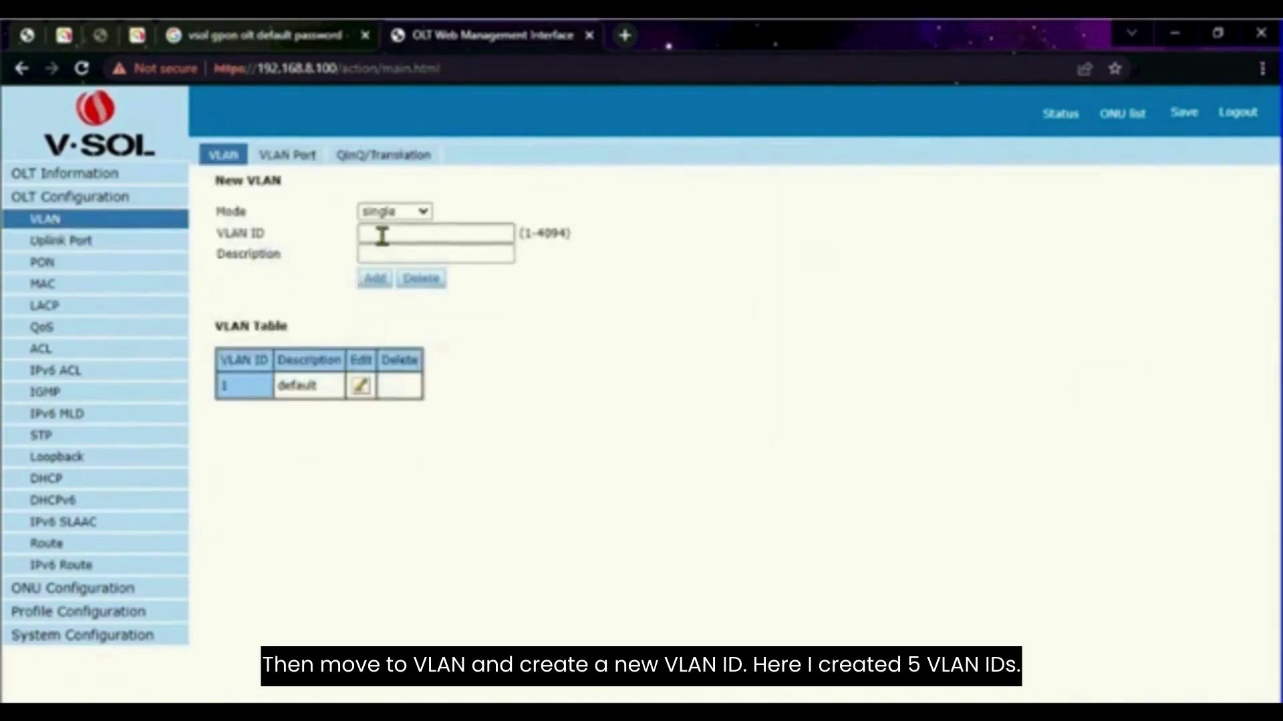
click(387, 234)
text(44)
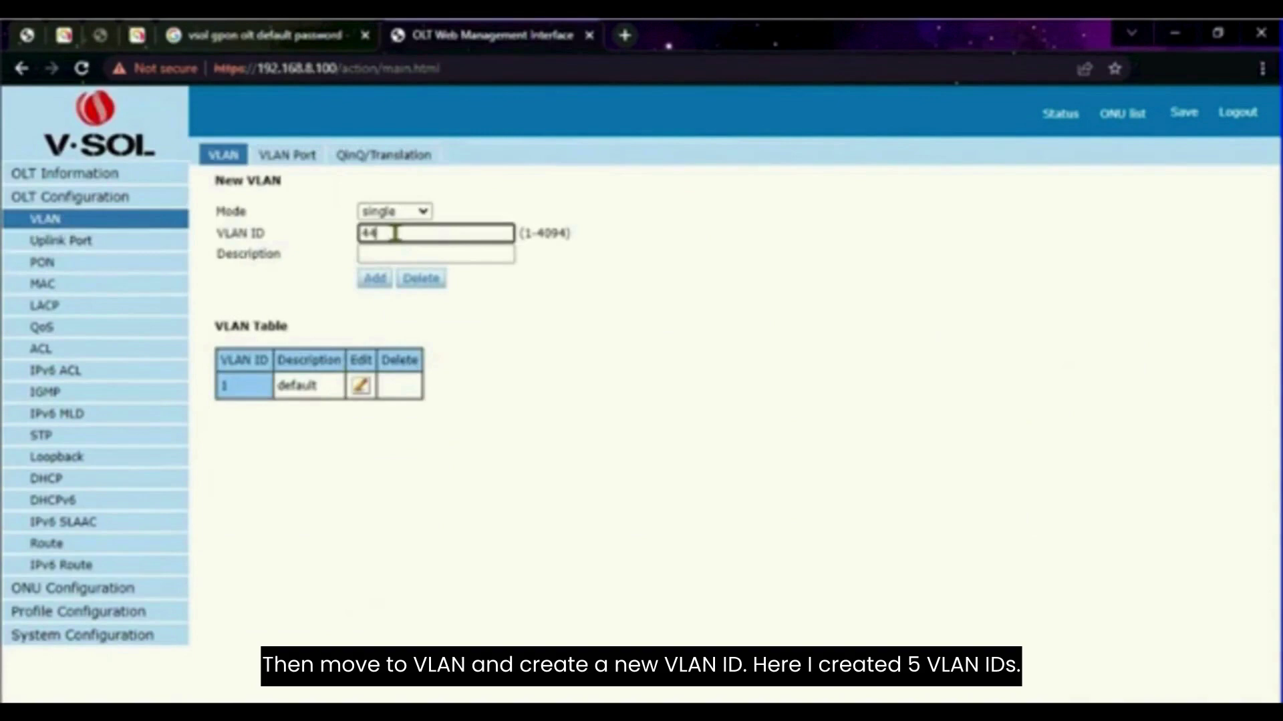
text(1)
click(376, 279)
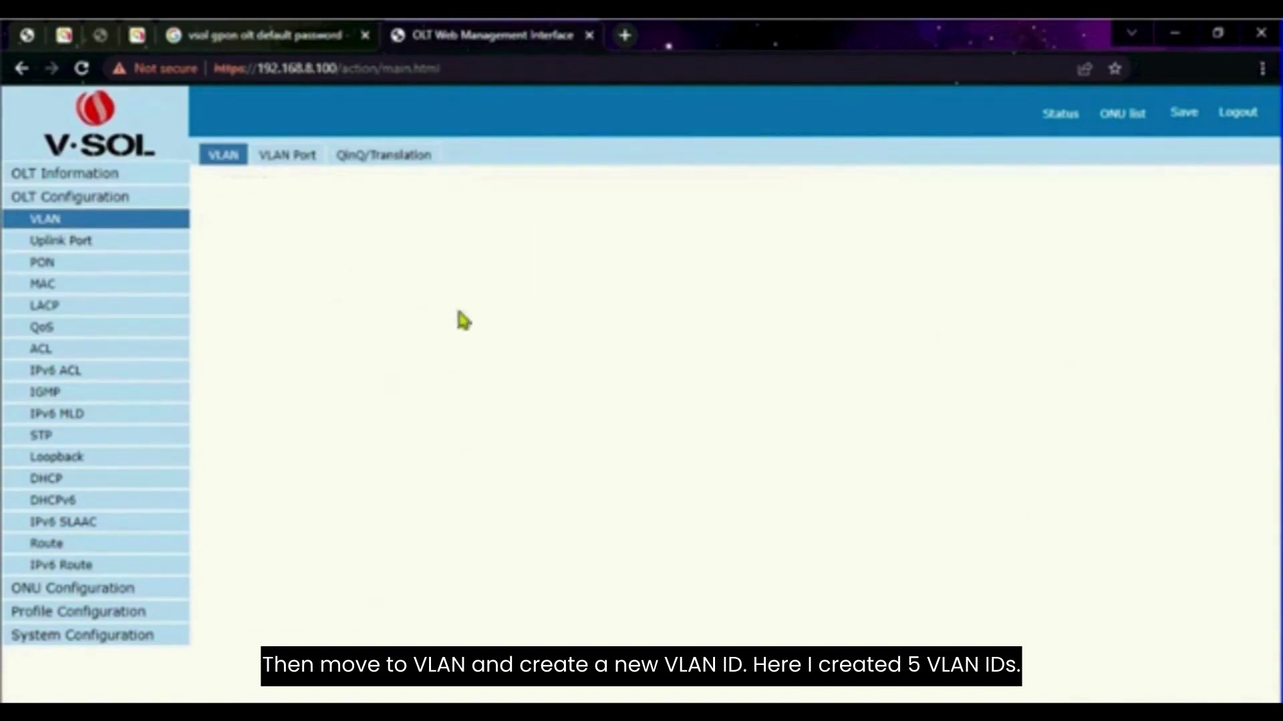
click(390, 234)
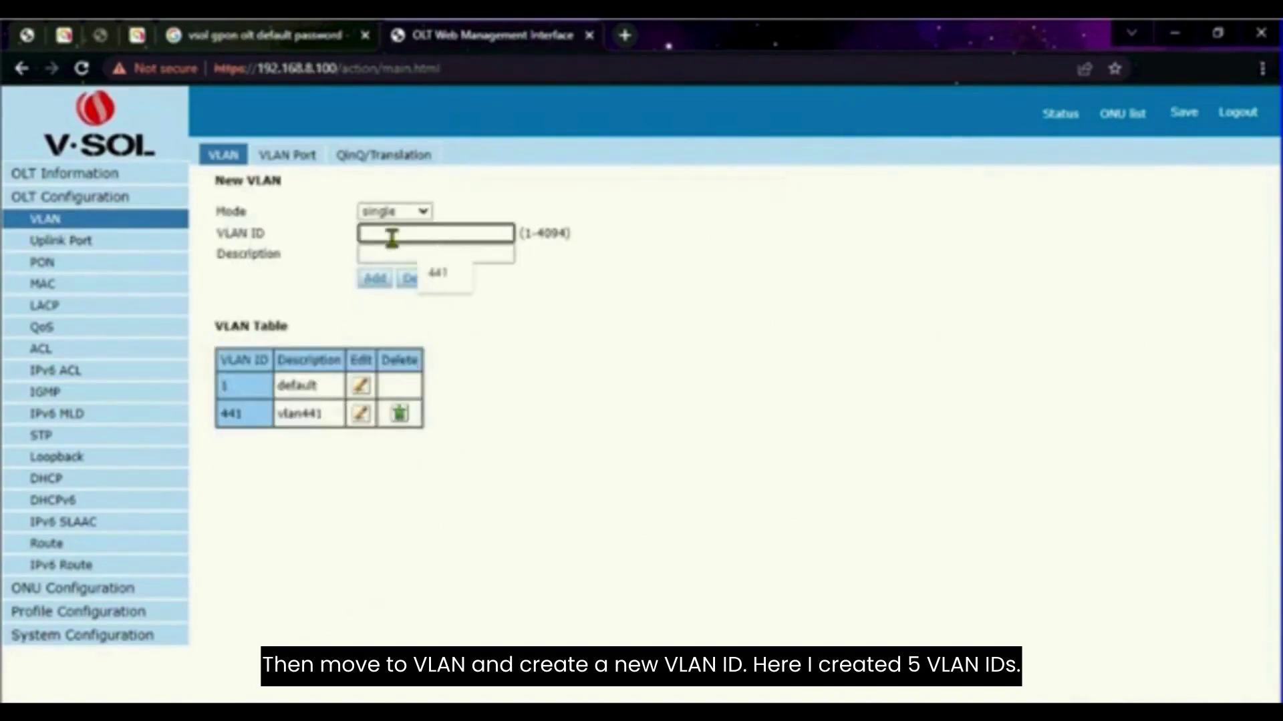
text(442)
click(375, 280)
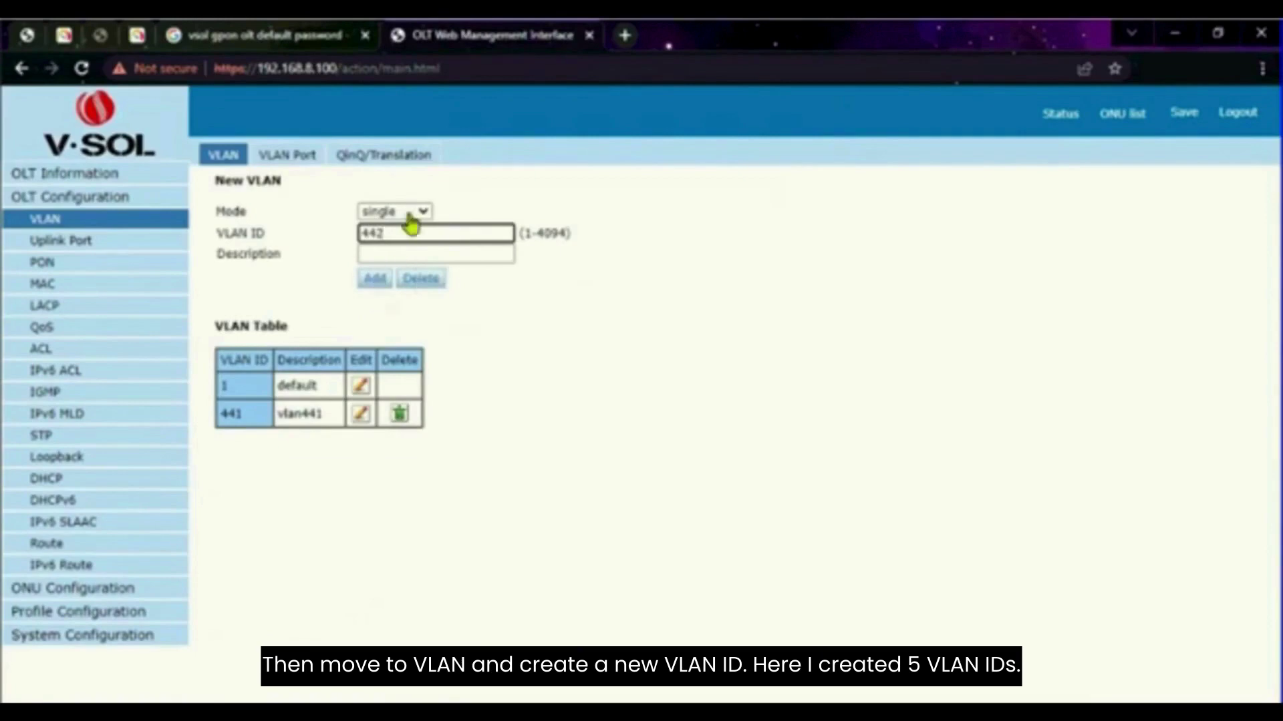
click(406, 234)
text(443)
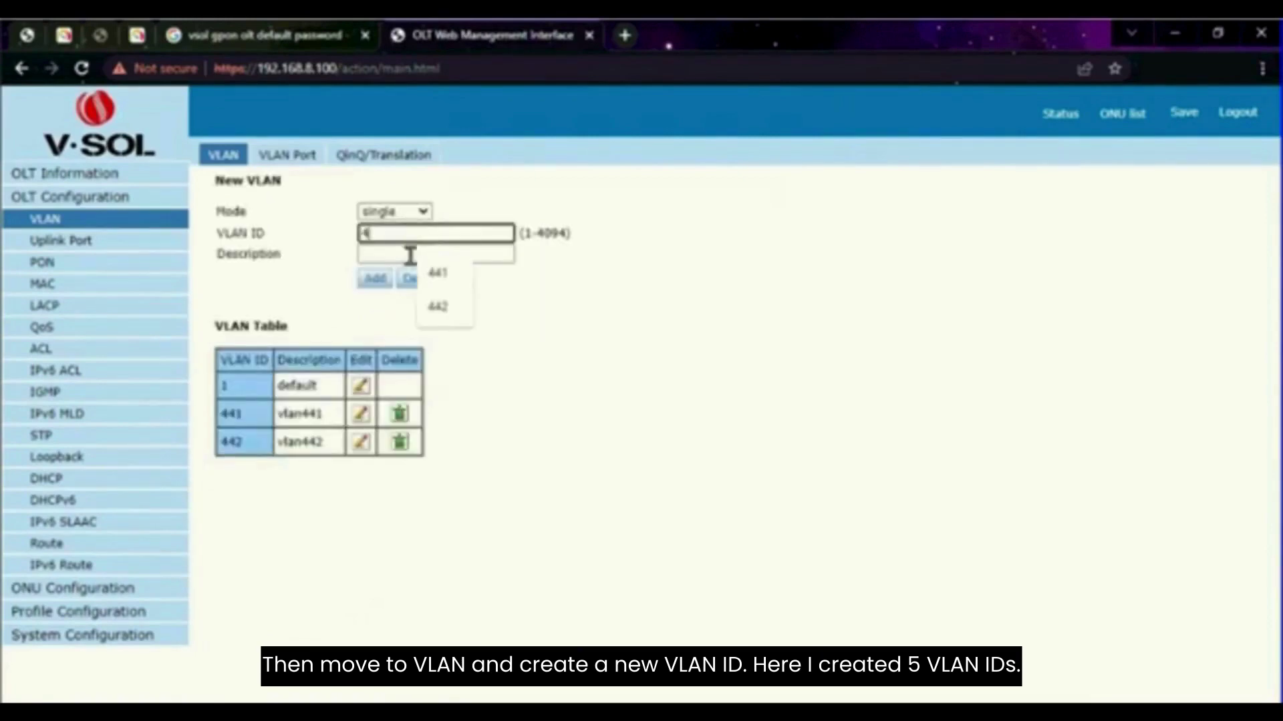
click(375, 279)
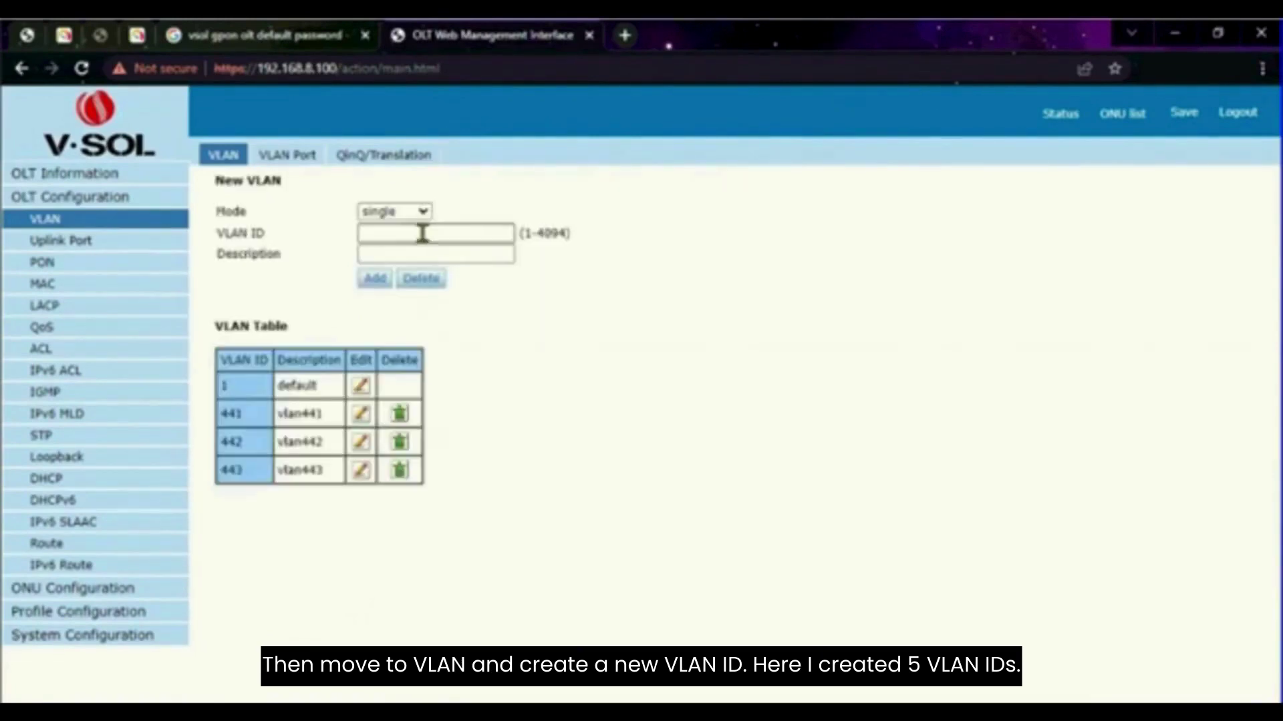
Add VLANs 444 and 445 to the VLAN table.
click(422, 235)
text(444)
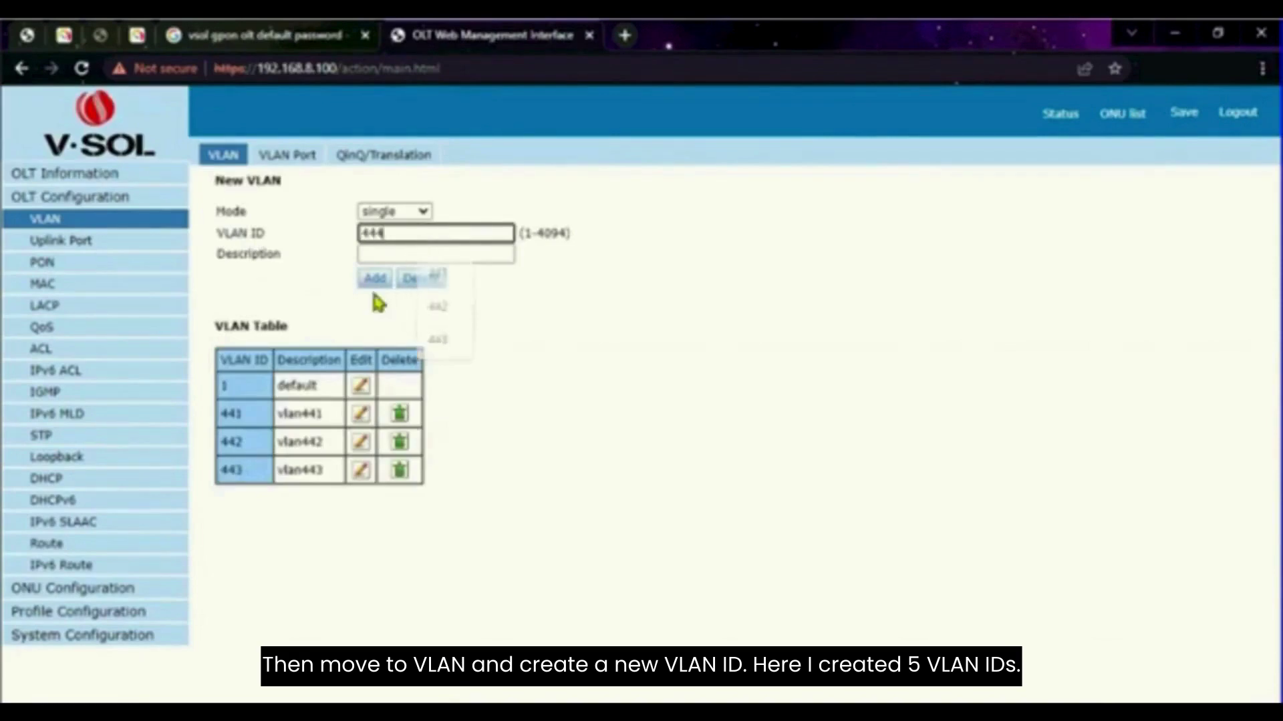
click(373, 280)
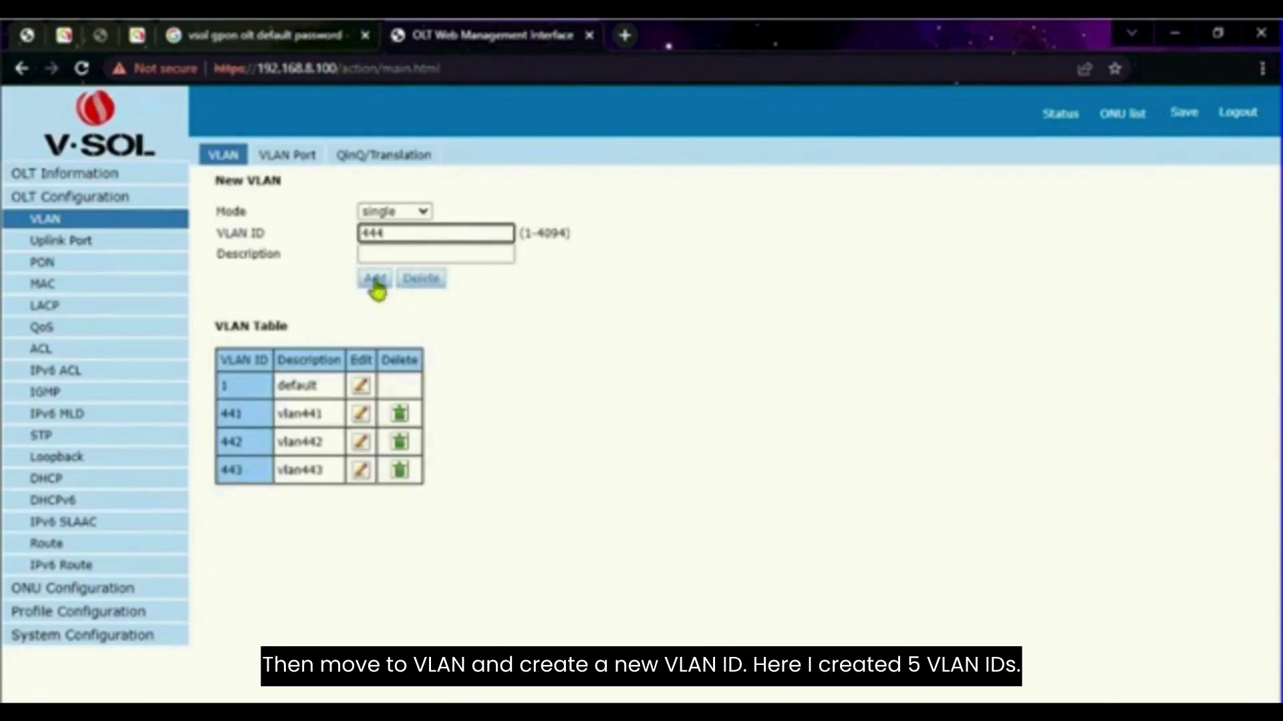
click(401, 231)
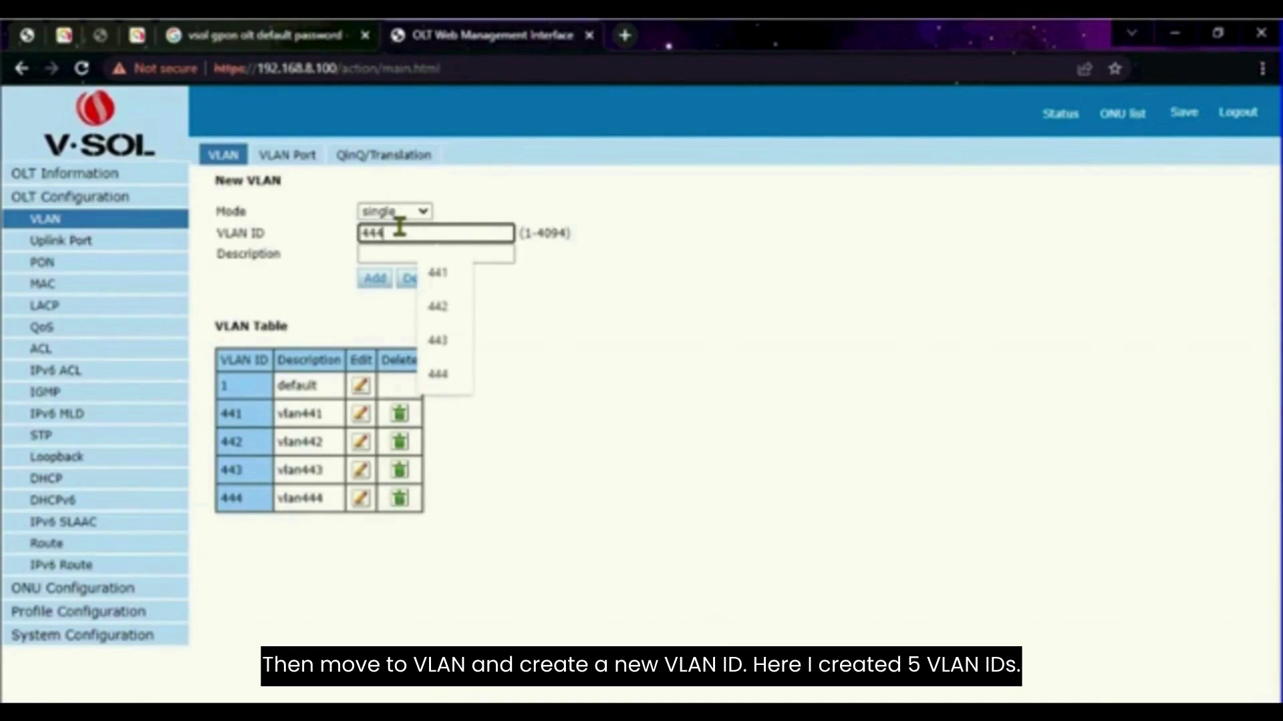
click(399, 227)
click(399, 231)
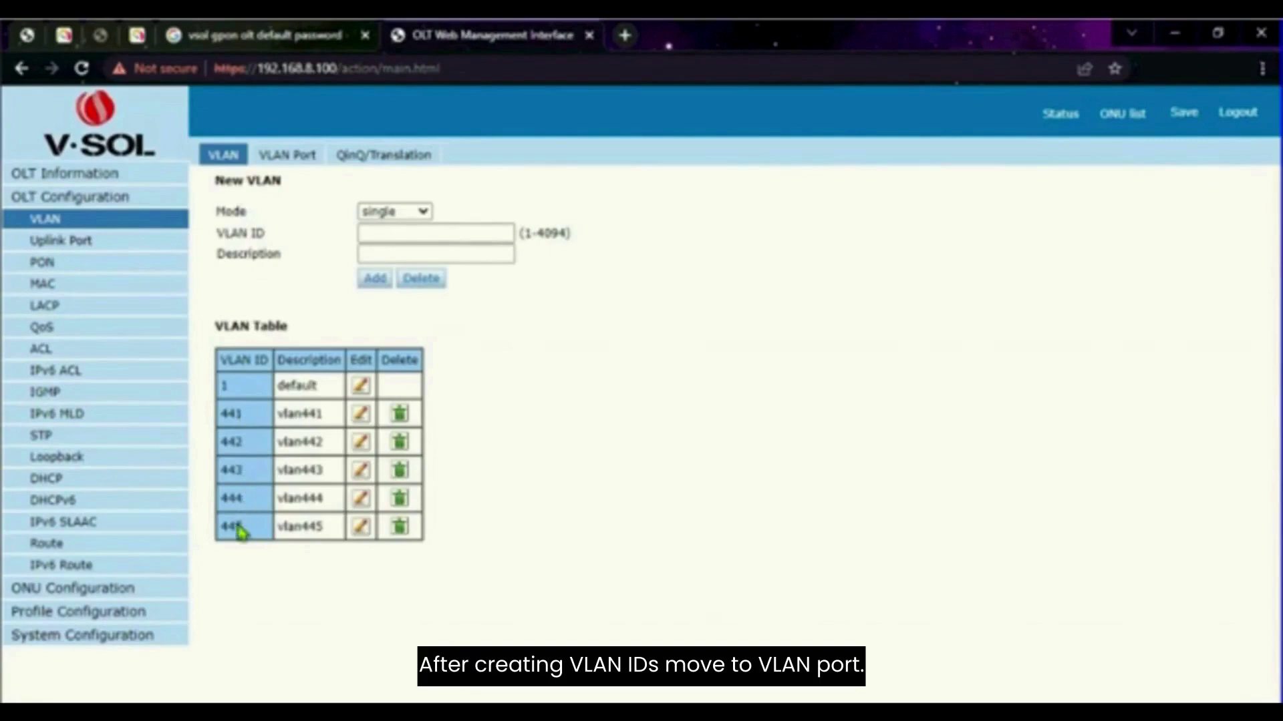
On the VLAN Port tab, make VLAN 441 tagged on GE1 and untagged on PON1, then submit.
click(287, 157)
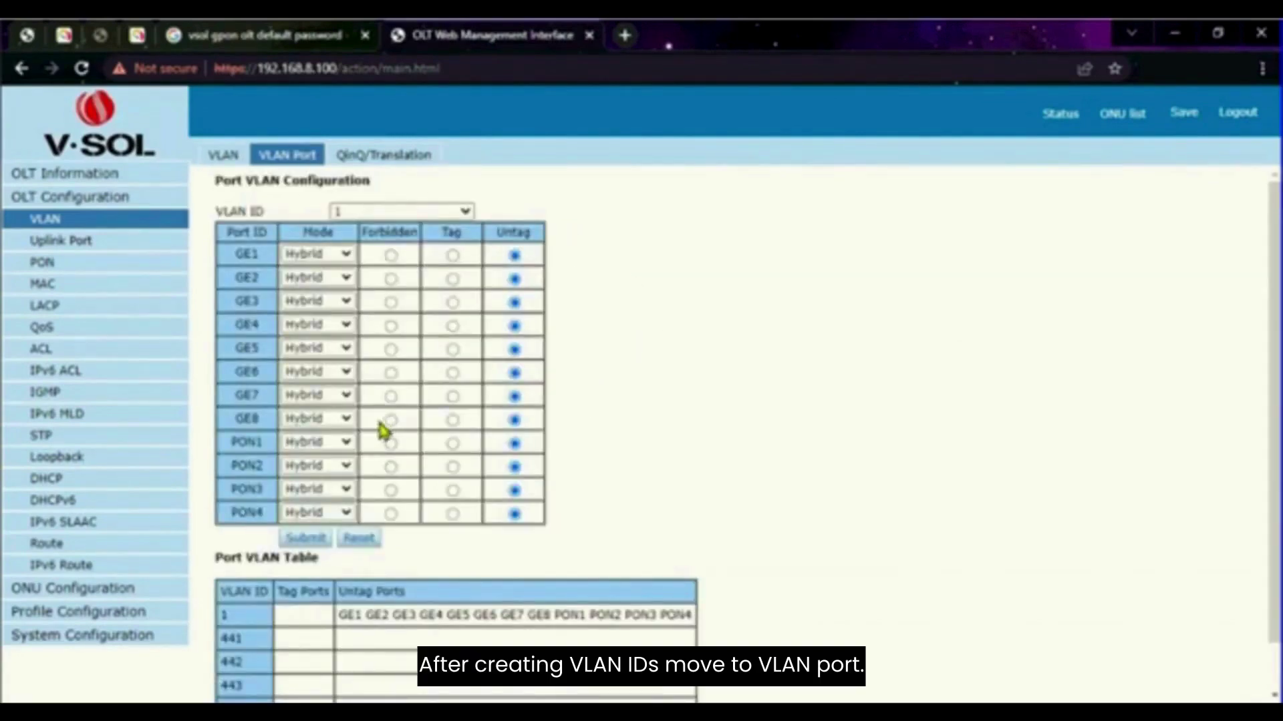
scroll(390, 481, down, 1)
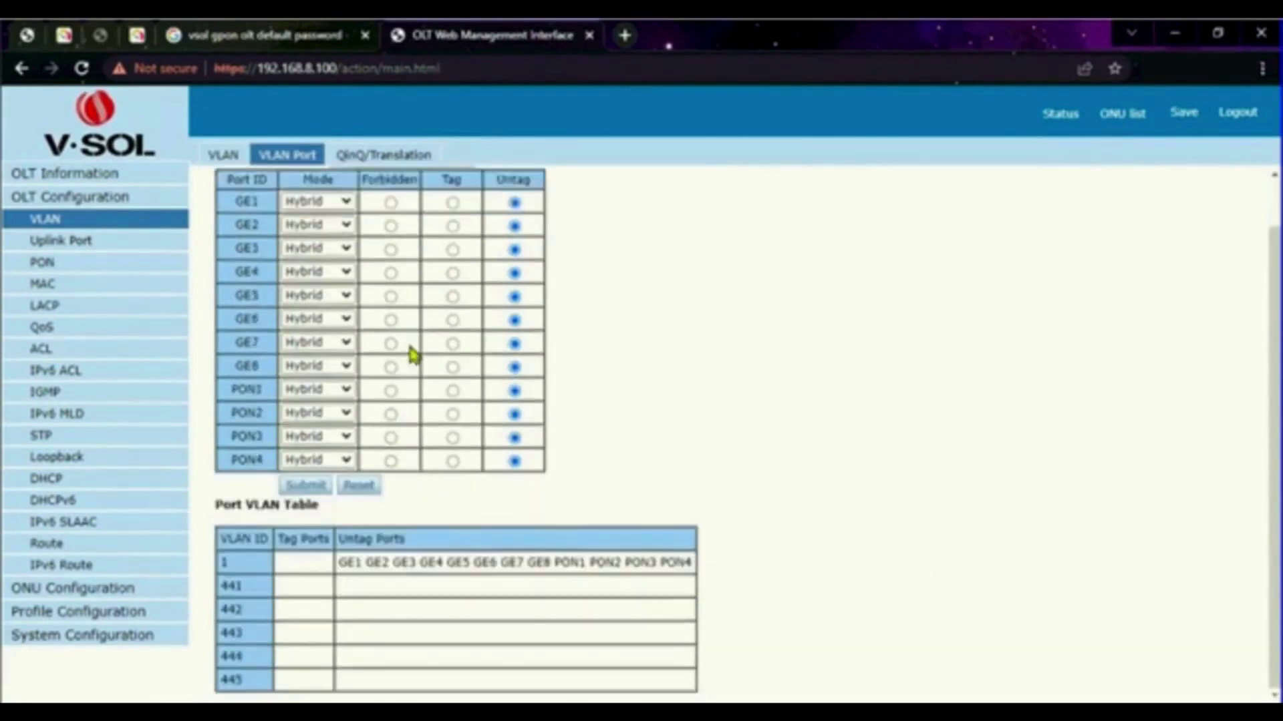
scroll(414, 354, up, 1)
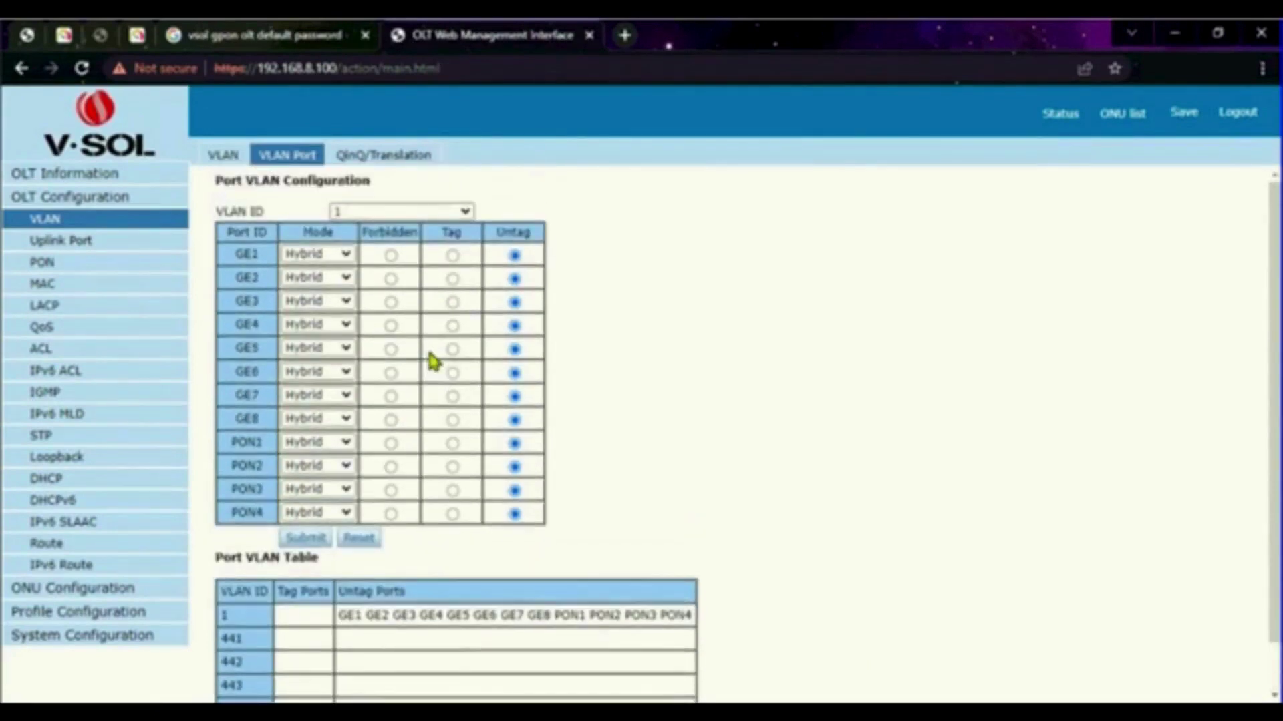
click(459, 214)
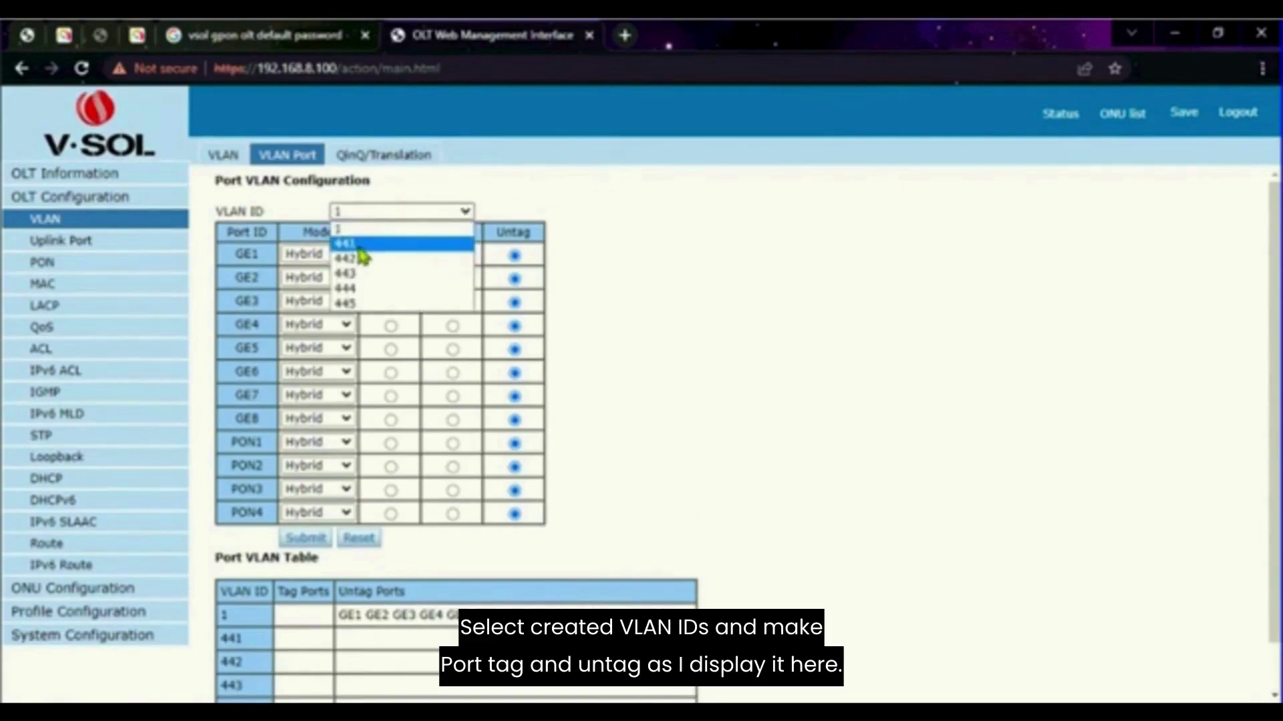
click(359, 247)
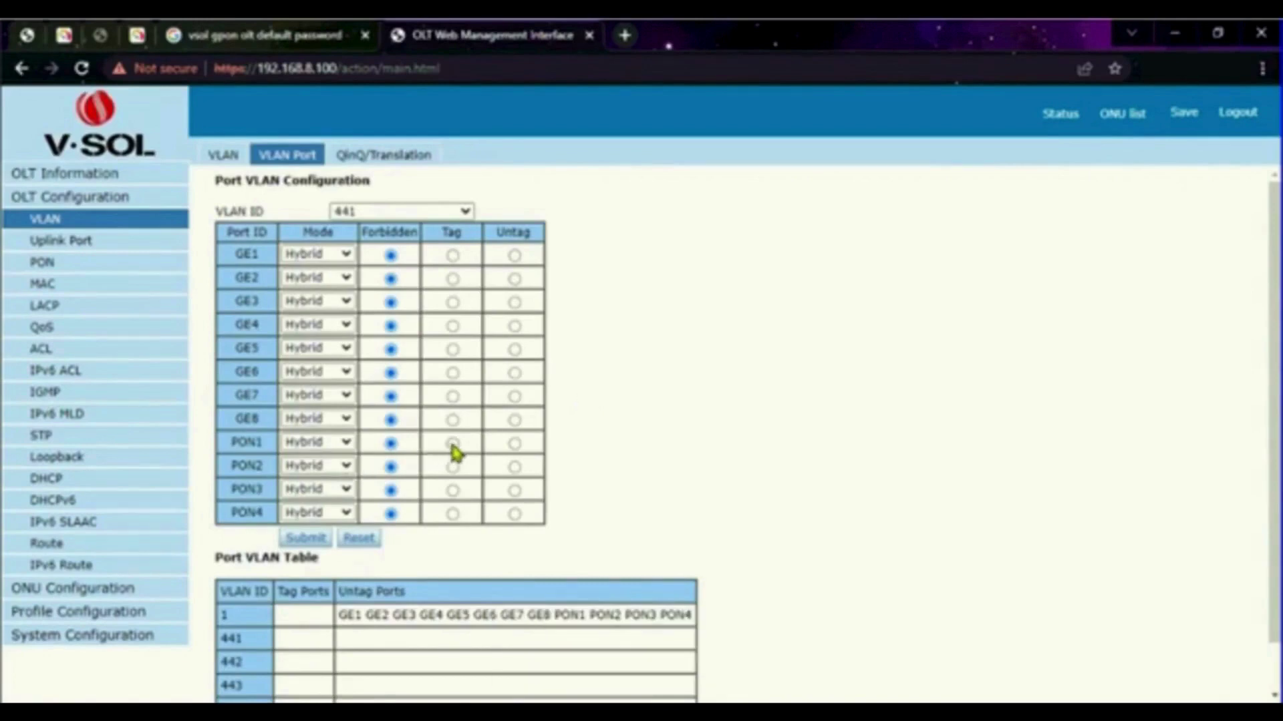
click(514, 444)
click(453, 256)
click(309, 539)
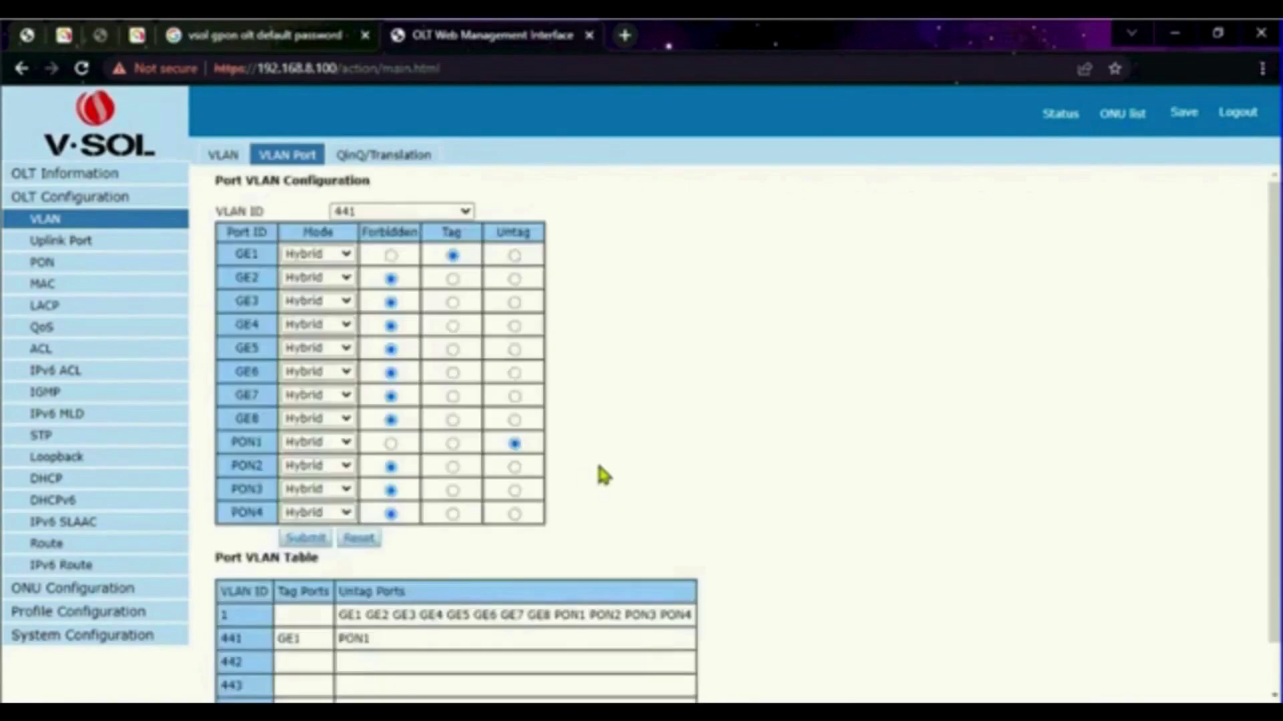
click(464, 212)
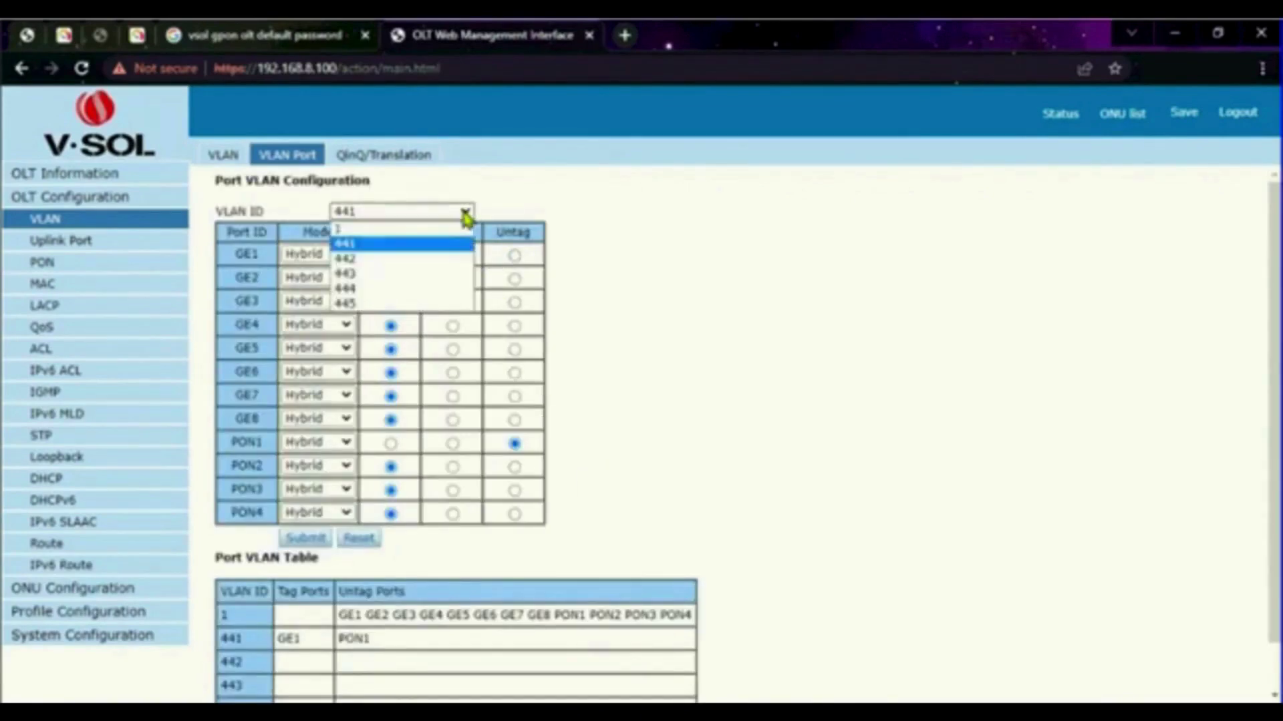
Set VLAN 442 to GE1 tagged and PON2 untagged, and submit.
click(359, 260)
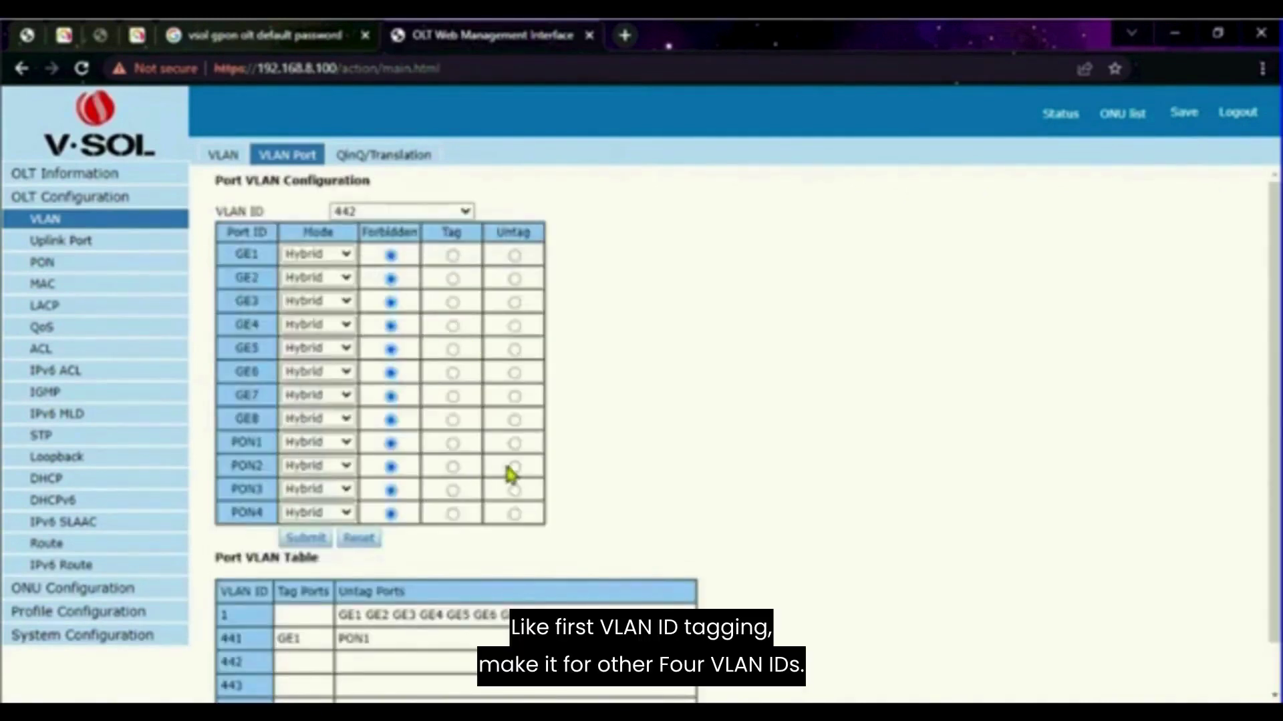
click(513, 467)
click(452, 255)
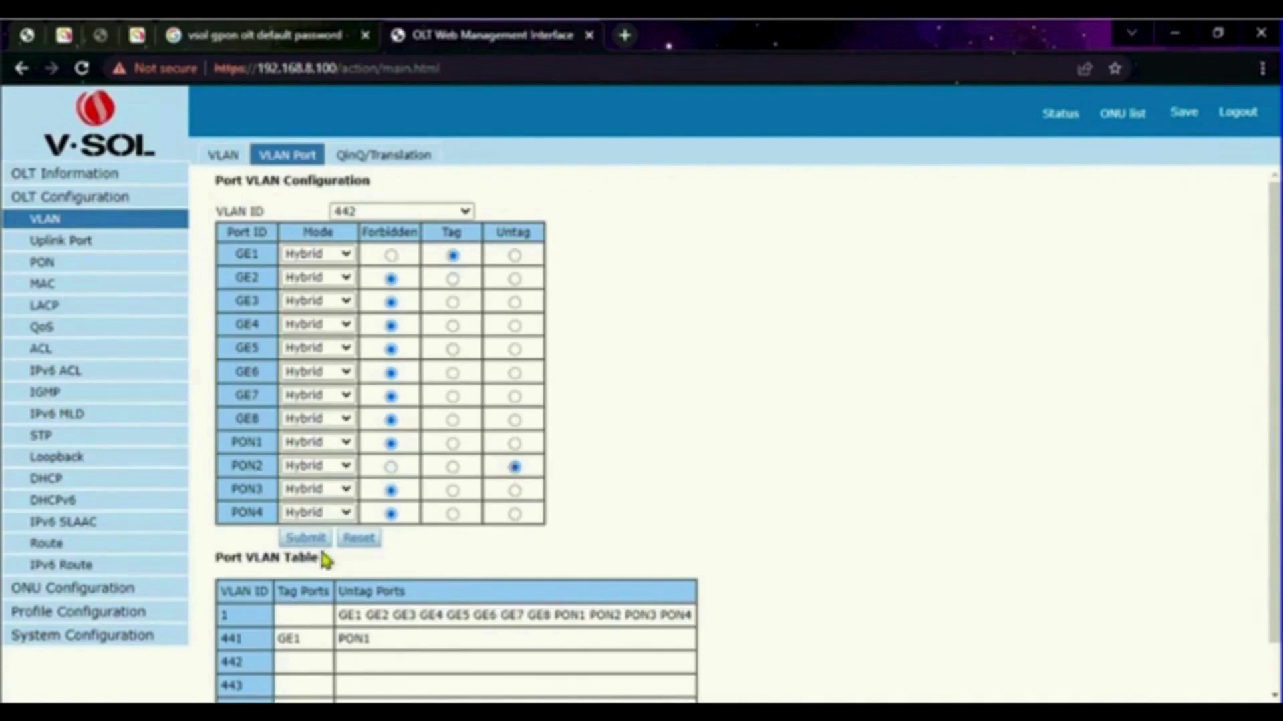
click(304, 539)
click(375, 212)
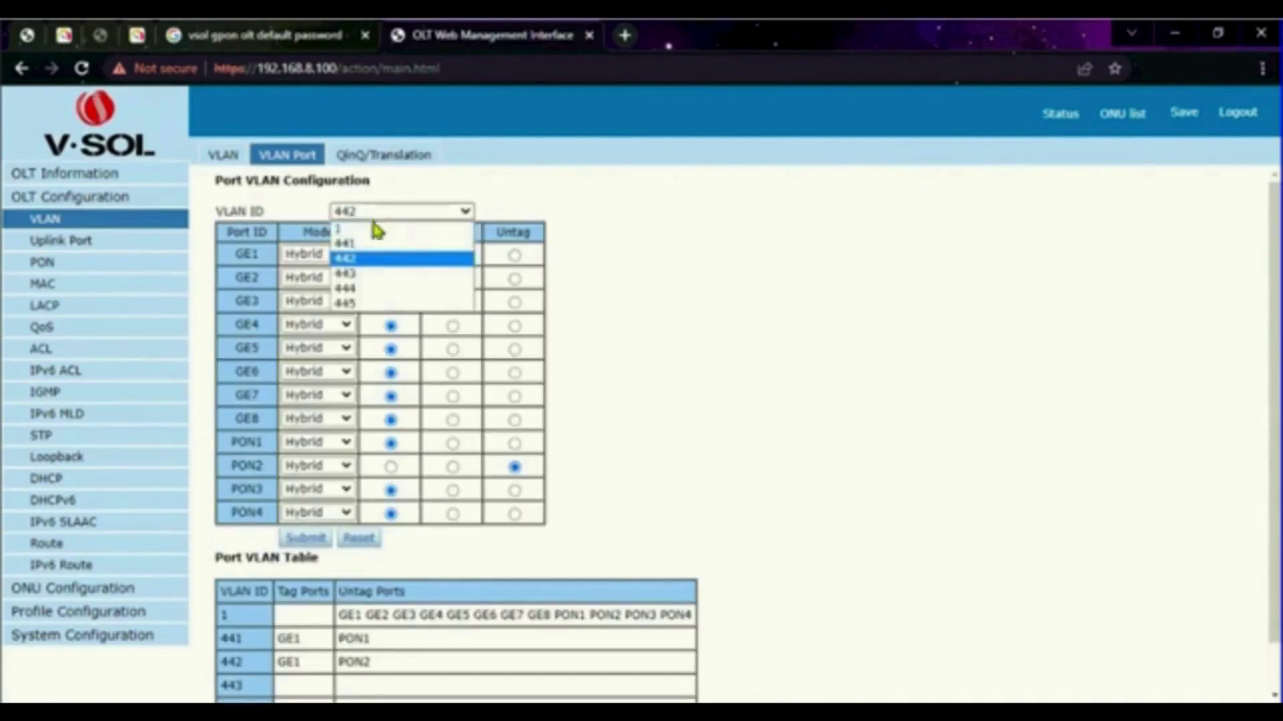
Set VLAN 443 to GE1 tagged and PON3 untagged, and submit.
click(356, 276)
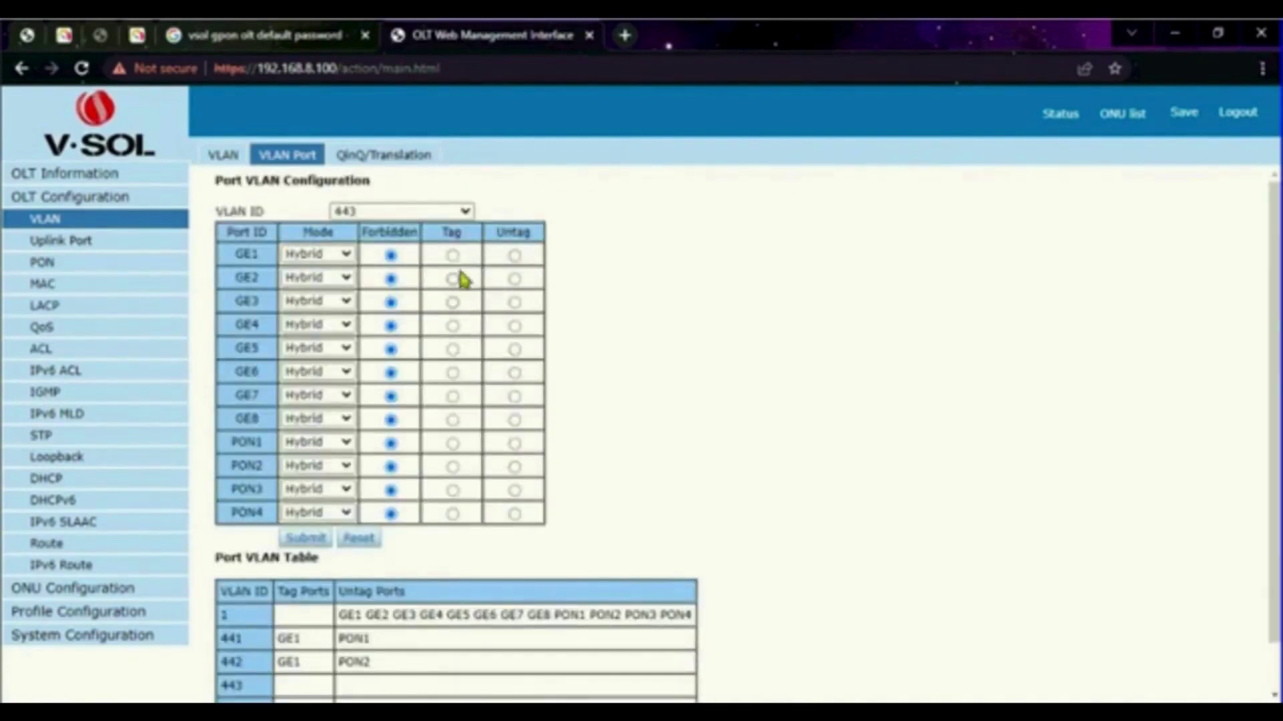
click(452, 255)
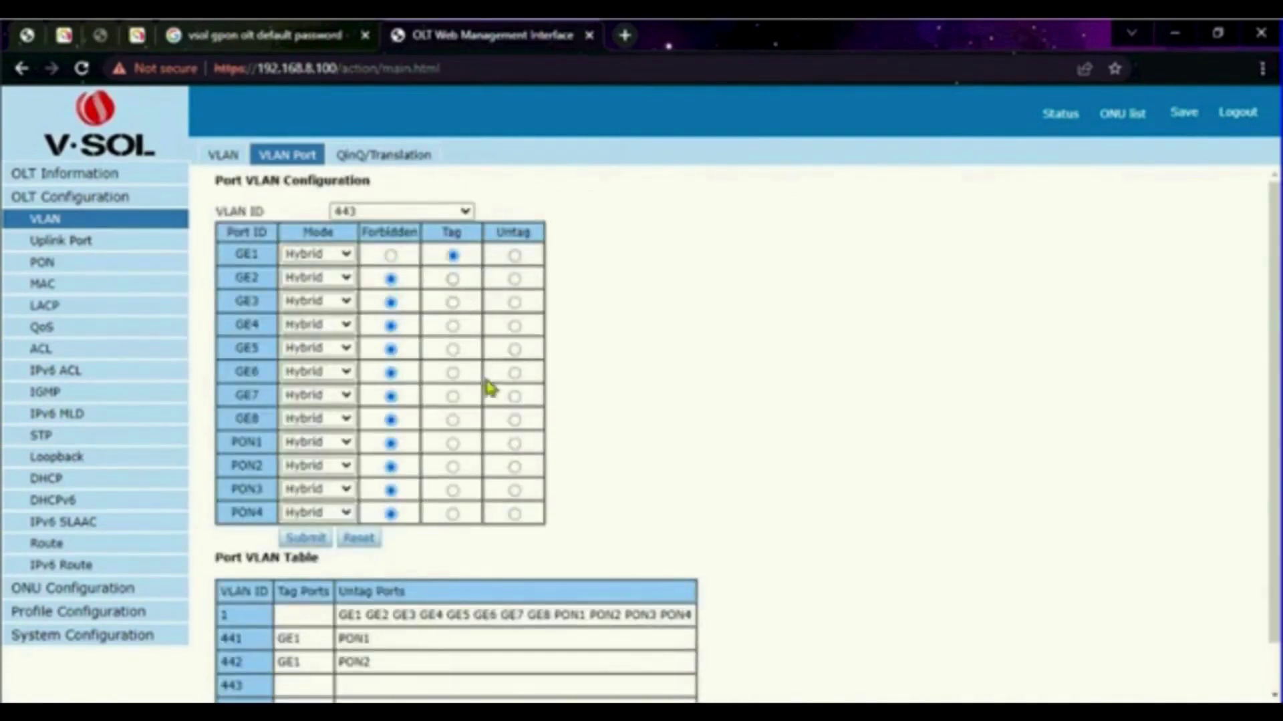
click(514, 492)
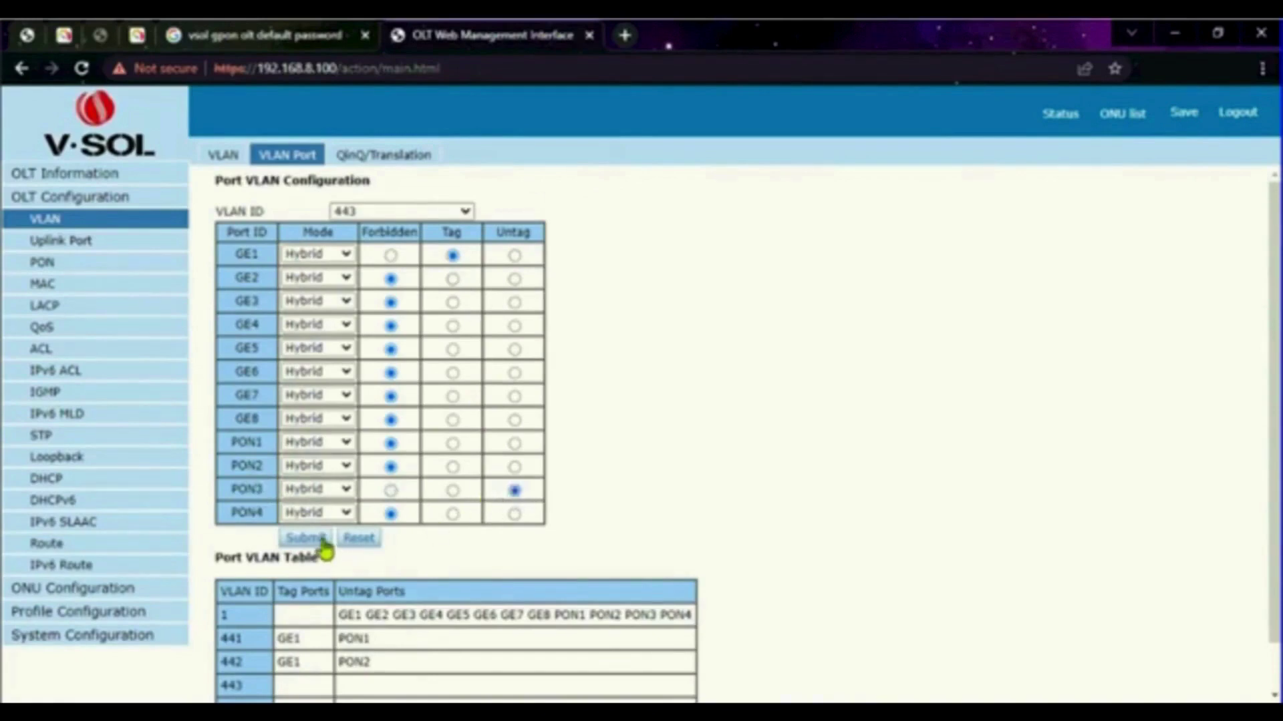
click(318, 541)
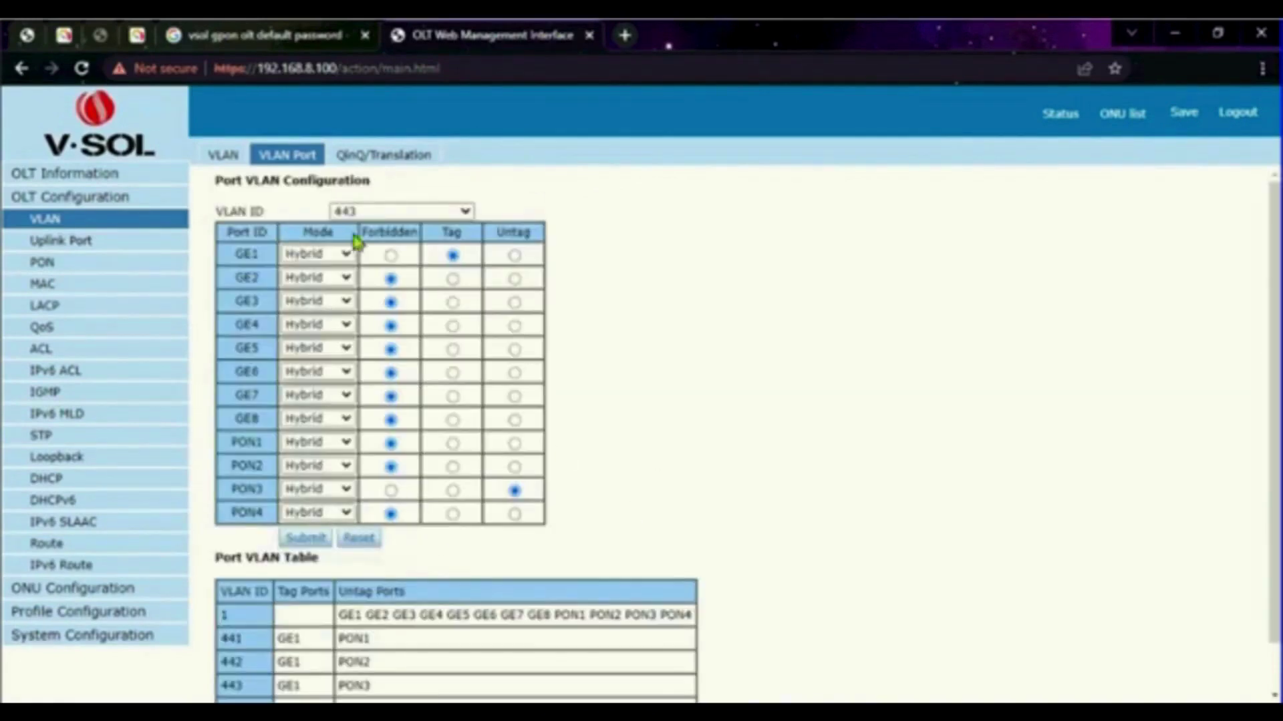
click(390, 213)
Set VLAN 444 to GE1 tagged and PON4 untagged, and submit.
click(358, 289)
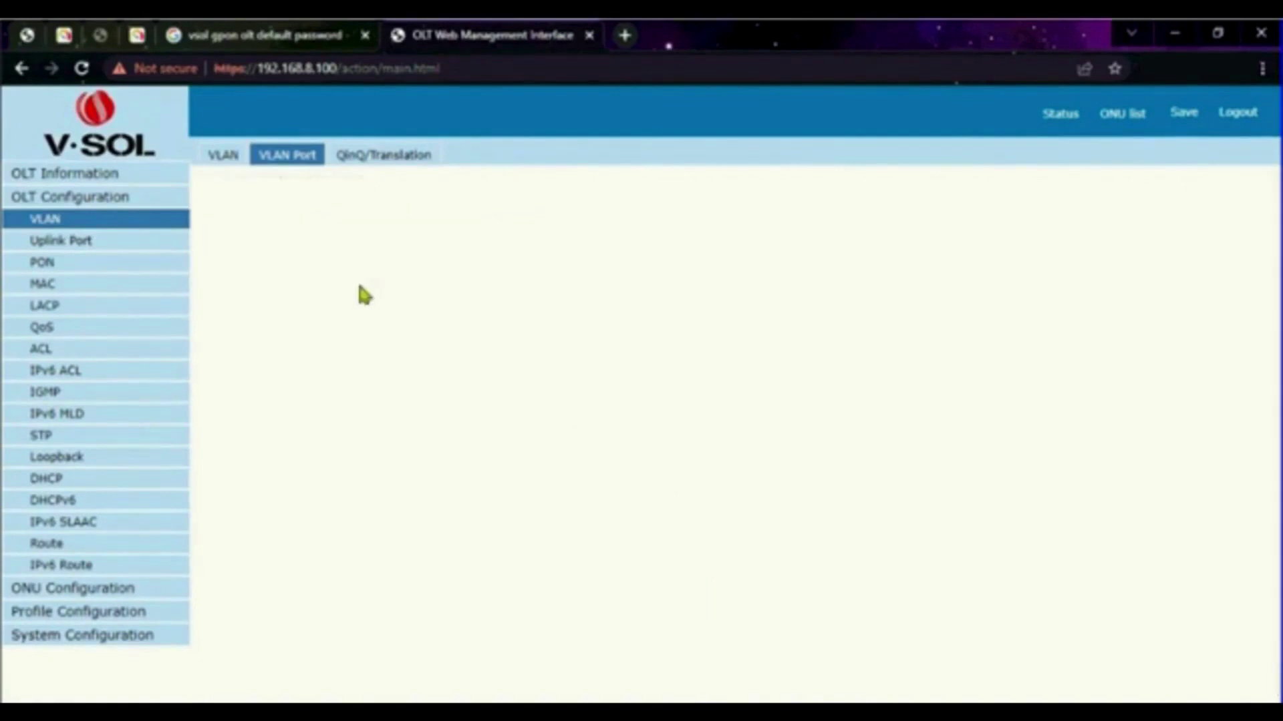
click(515, 514)
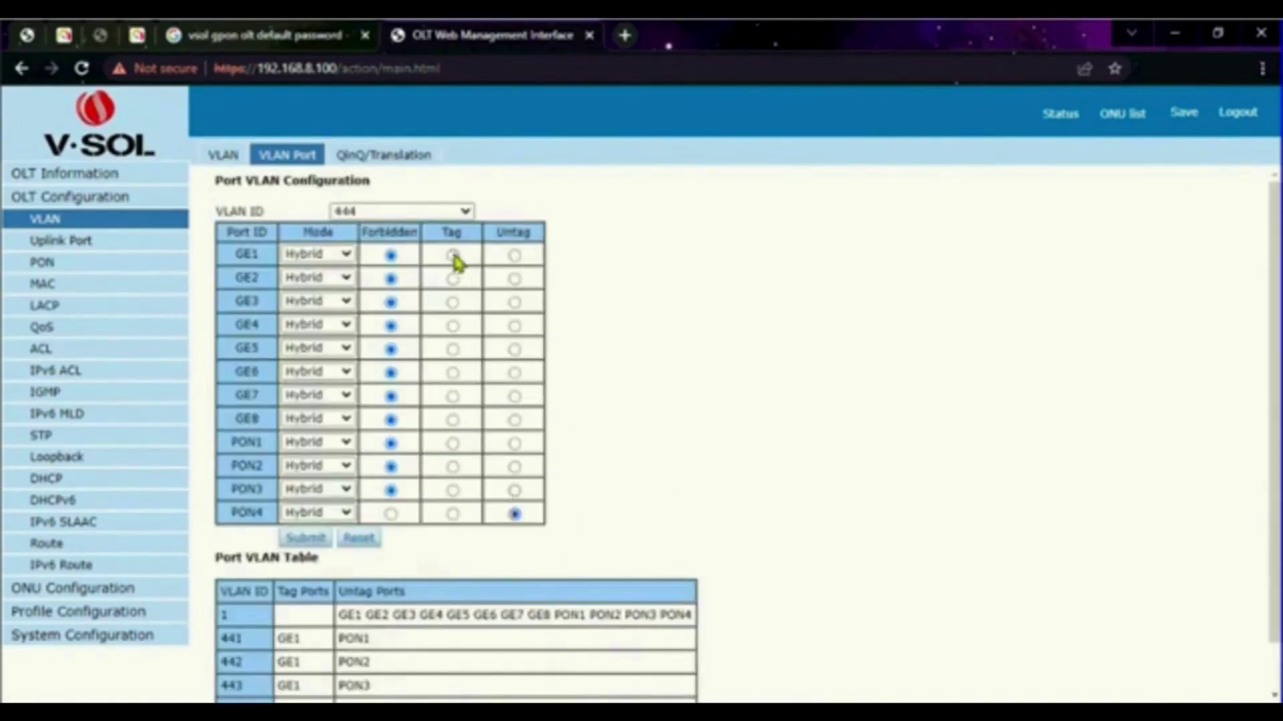
click(453, 256)
click(304, 540)
click(459, 211)
Select VLAN 445, keep GE1 tagged, and mark GE5, GE6 and GE7 untagged.
click(361, 304)
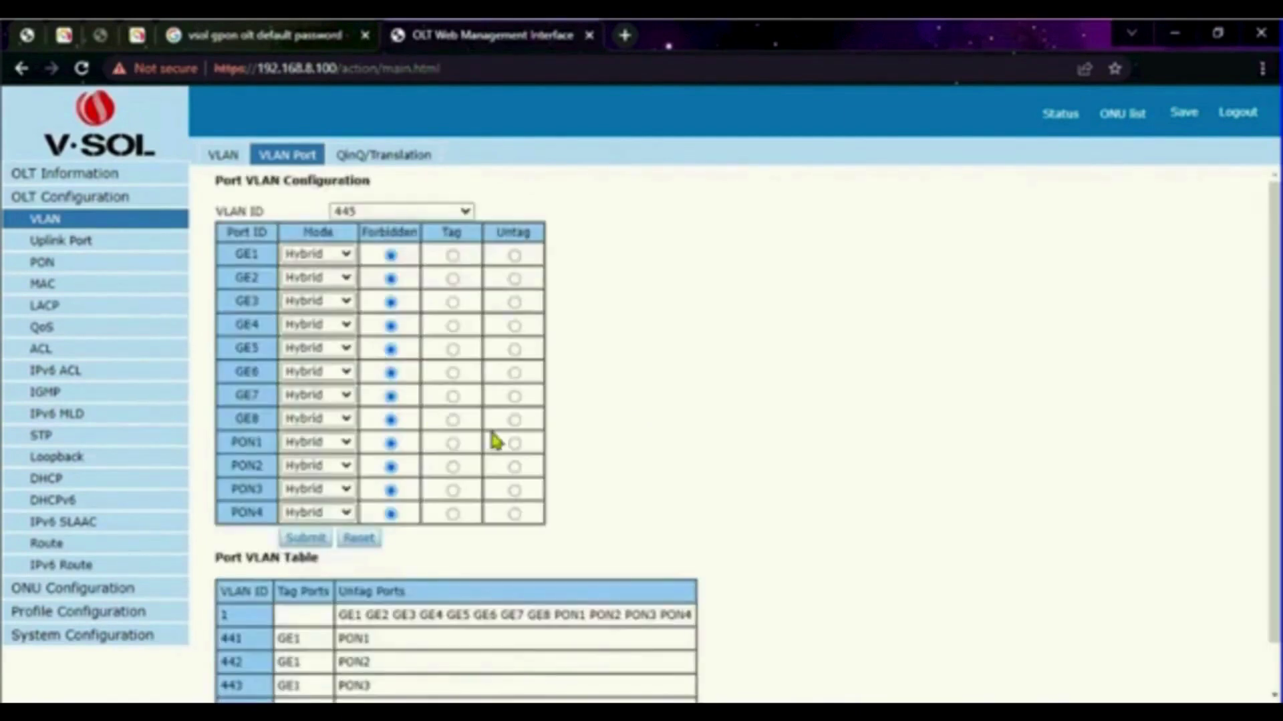
click(453, 255)
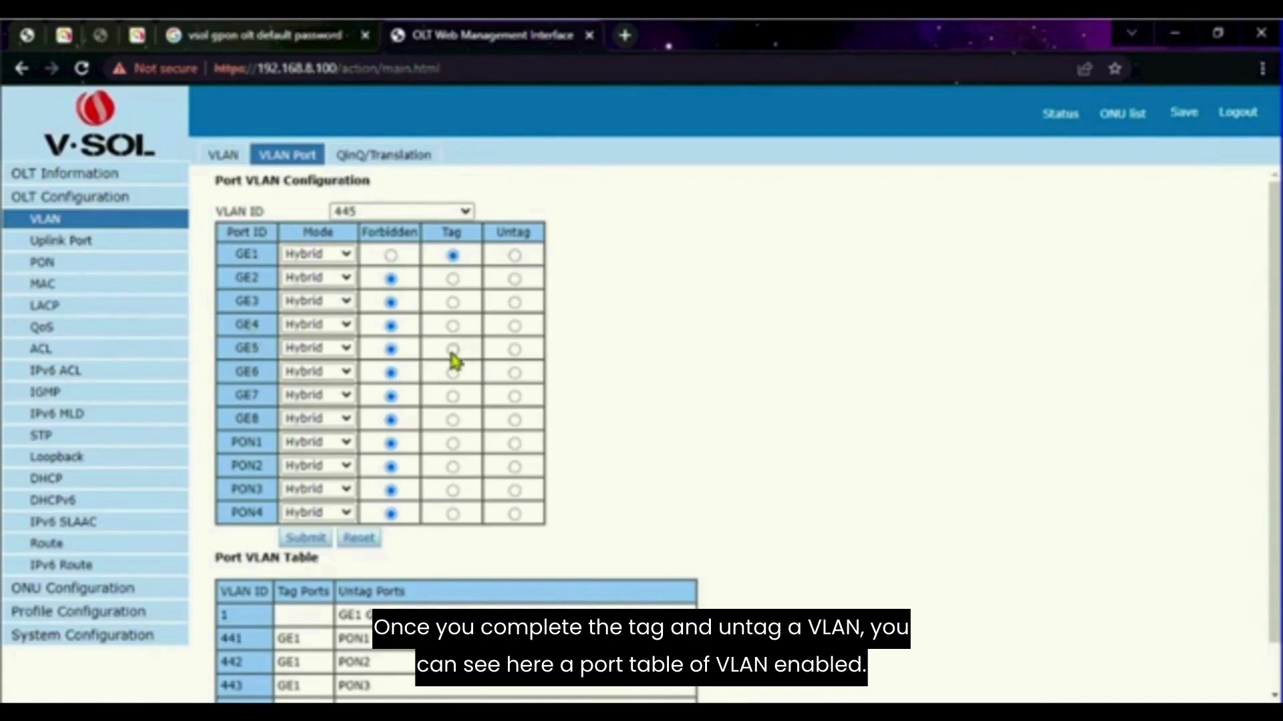
click(514, 350)
click(514, 373)
click(514, 396)
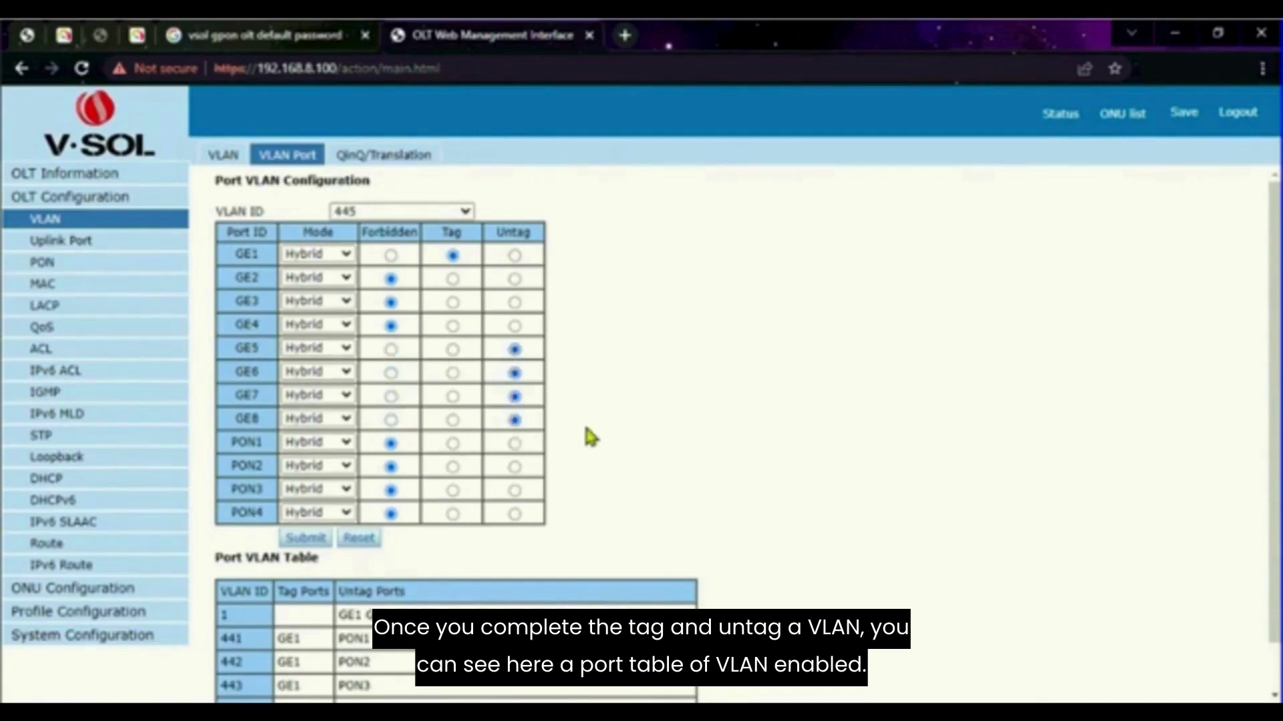
Submit VLAN 445's port membership and check it in the Port VLAN Table.
click(326, 539)
scroll(435, 435, down, 1)
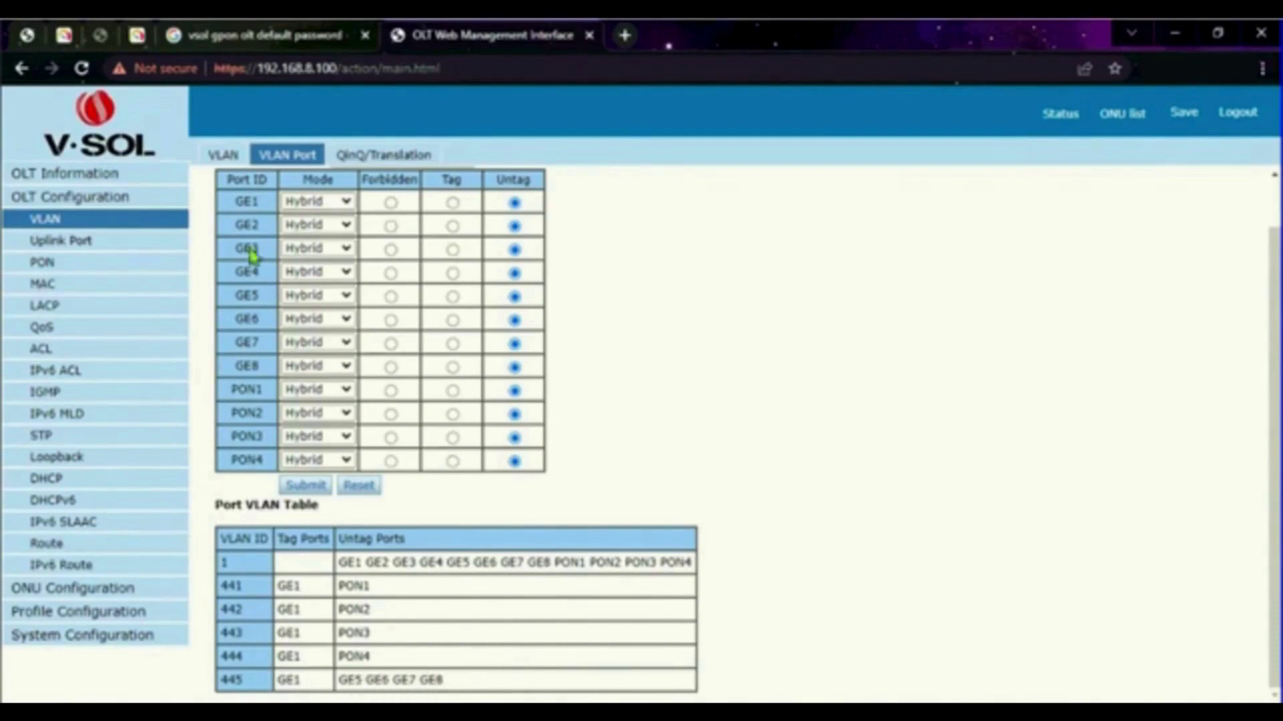
Change uplink port GE1's speed to 1000M Full and submit.
click(61, 248)
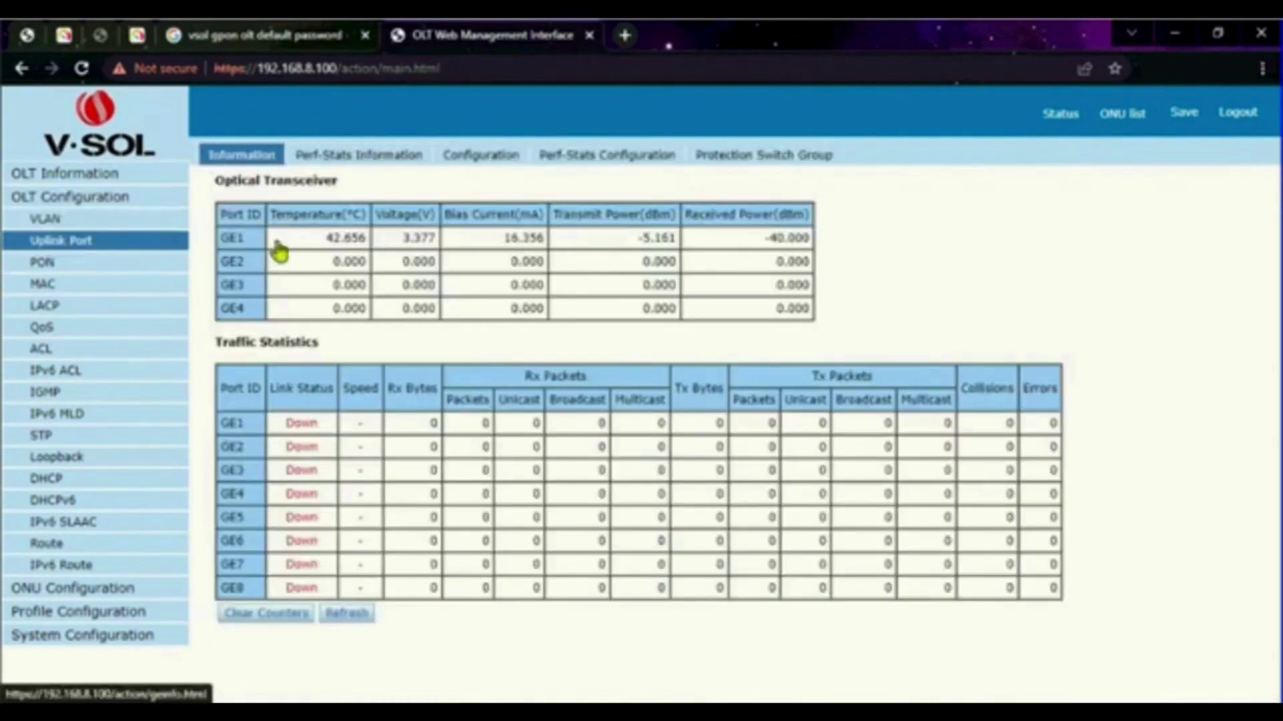
click(471, 164)
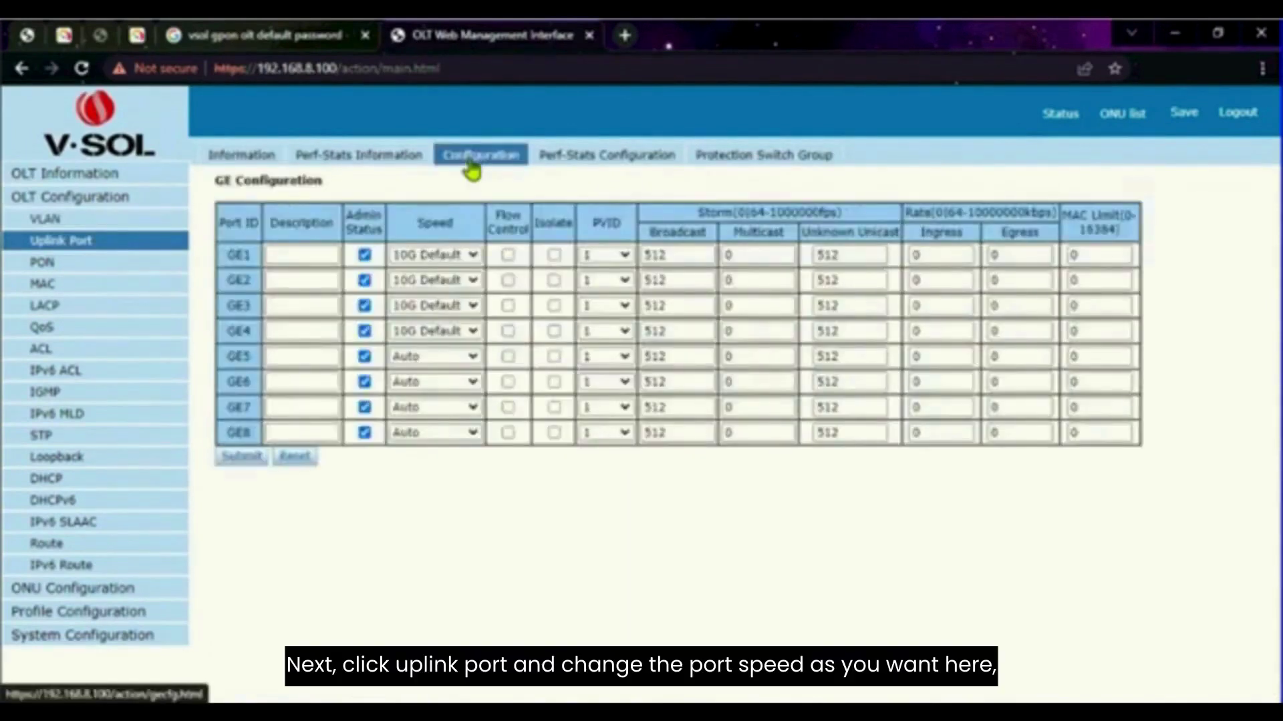
click(471, 257)
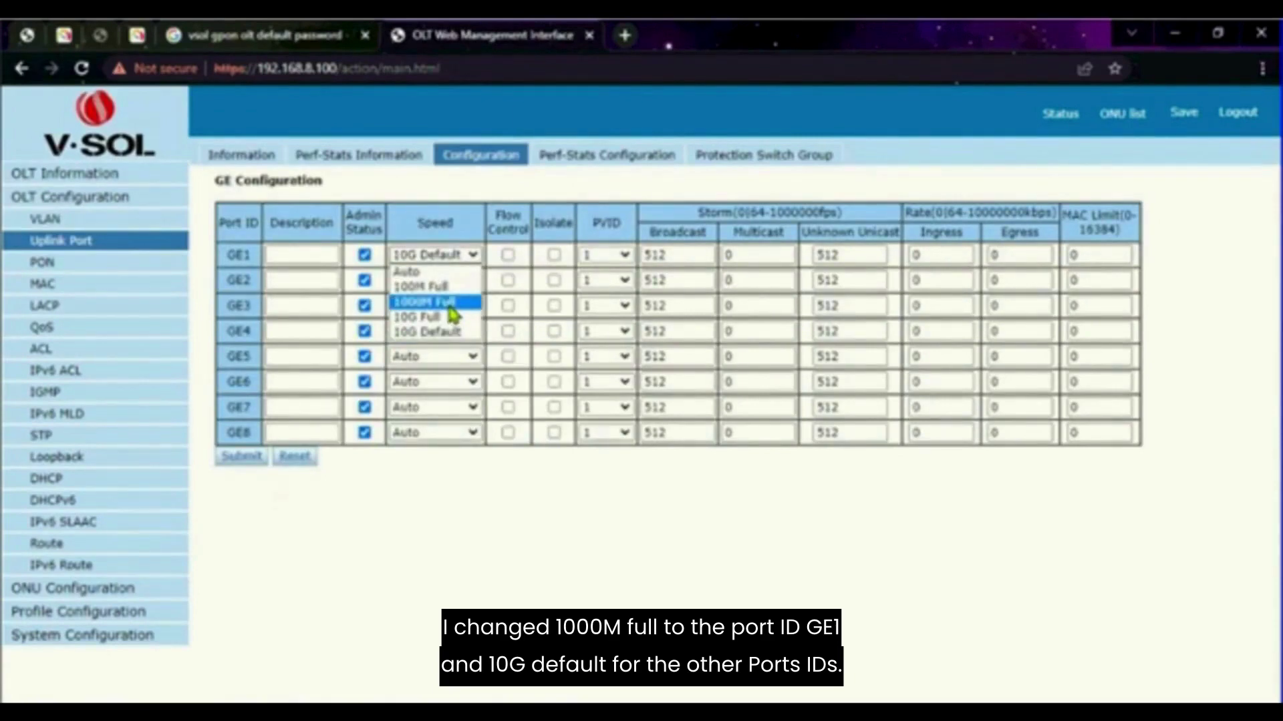
click(451, 306)
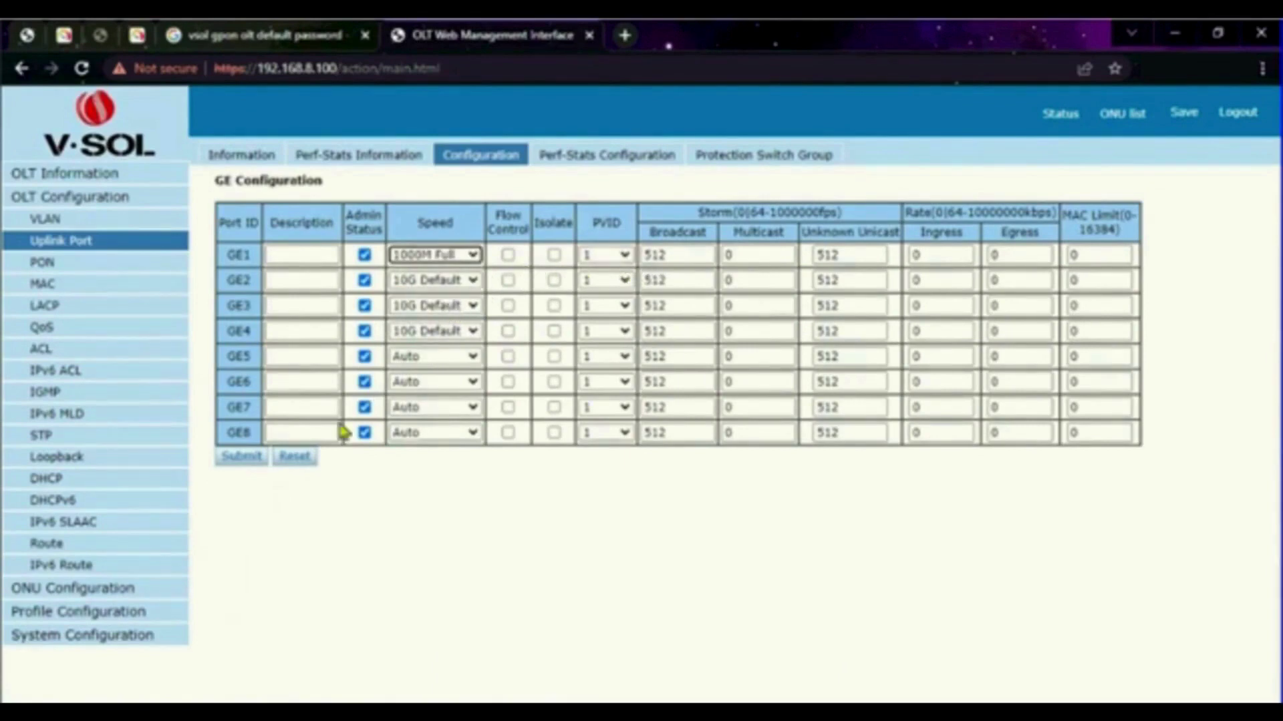
click(247, 461)
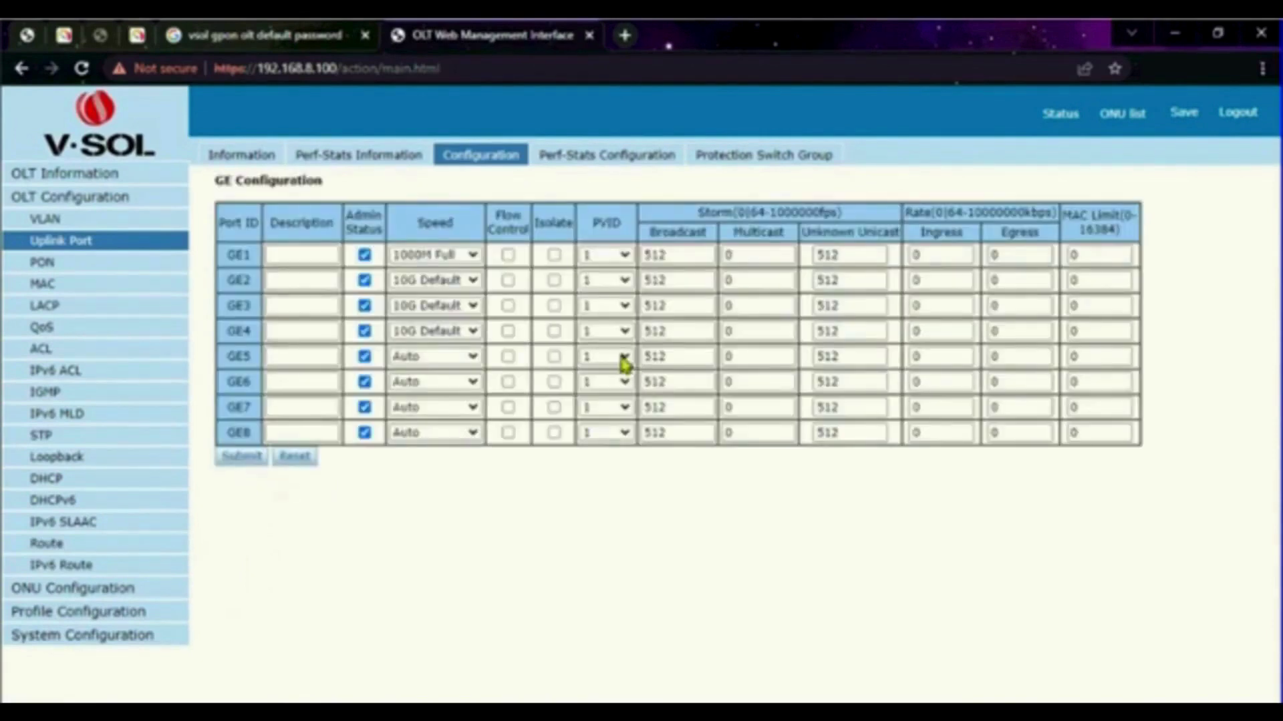
In PON Configuration, assign PVIDs 441, 442, 443 and 444 to PON1–PON4 and submit.
click(45, 264)
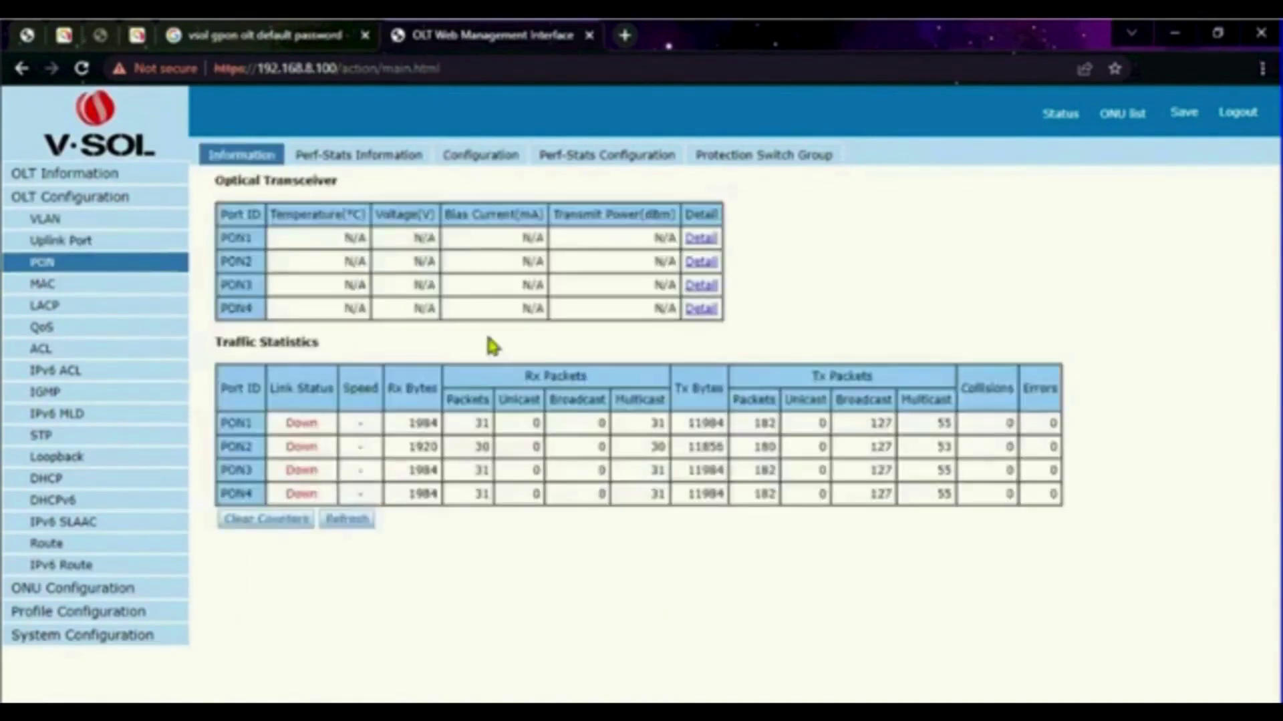
click(492, 160)
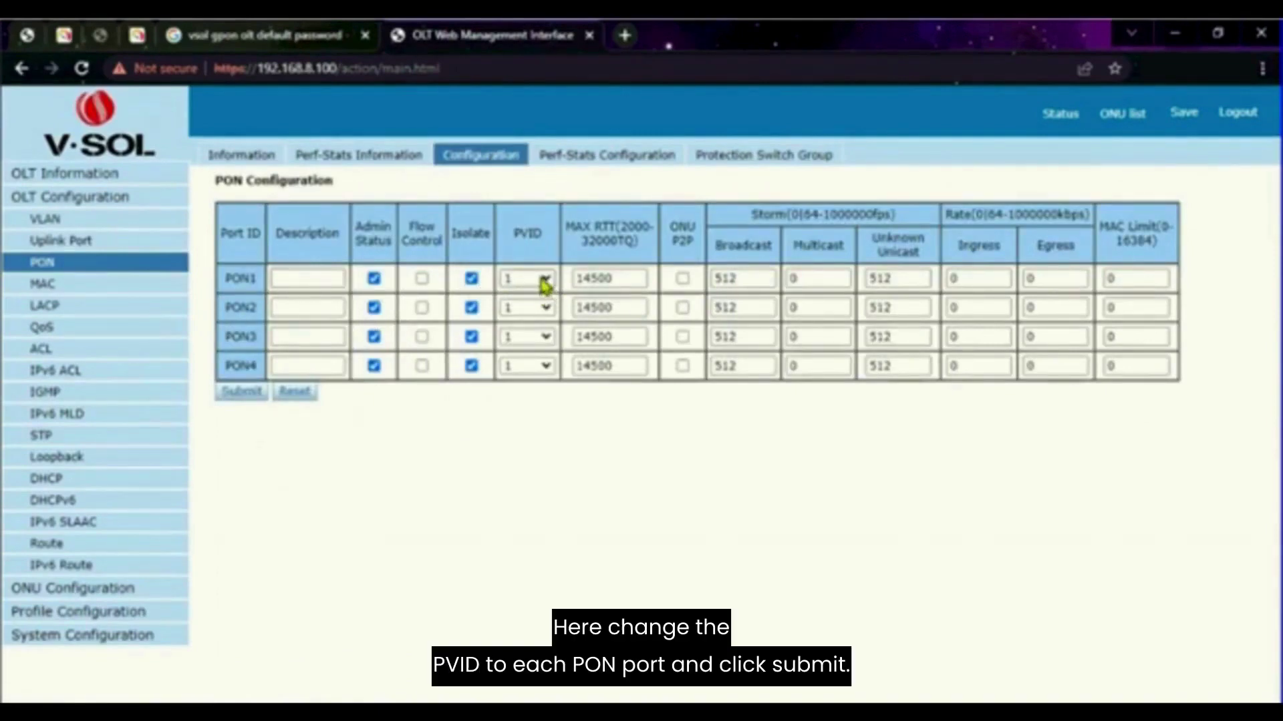
click(545, 279)
click(531, 313)
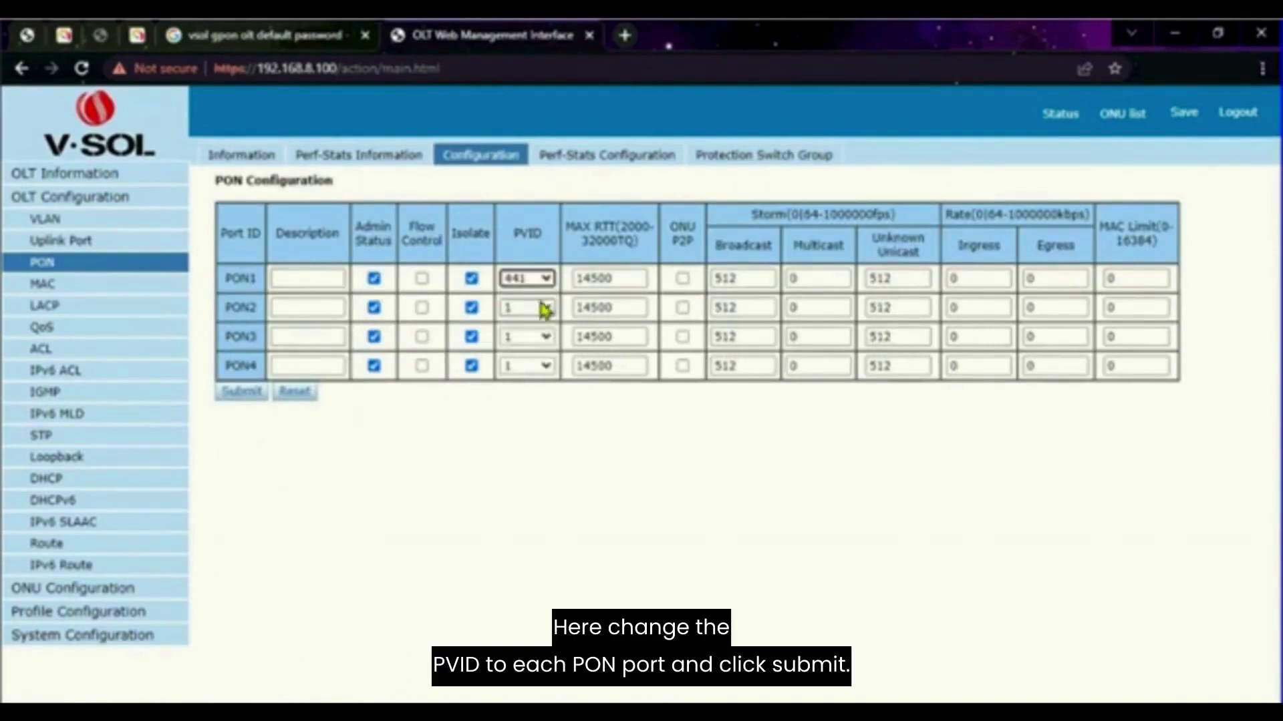
click(538, 311)
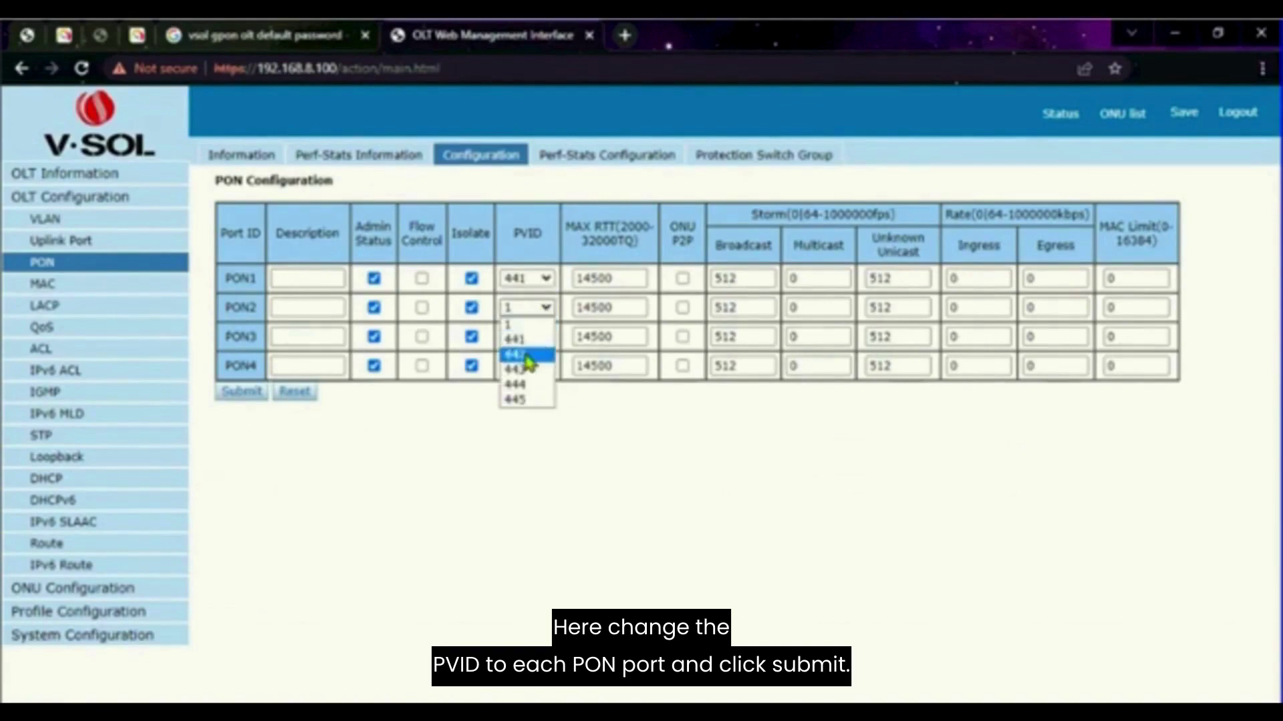
click(541, 357)
click(542, 341)
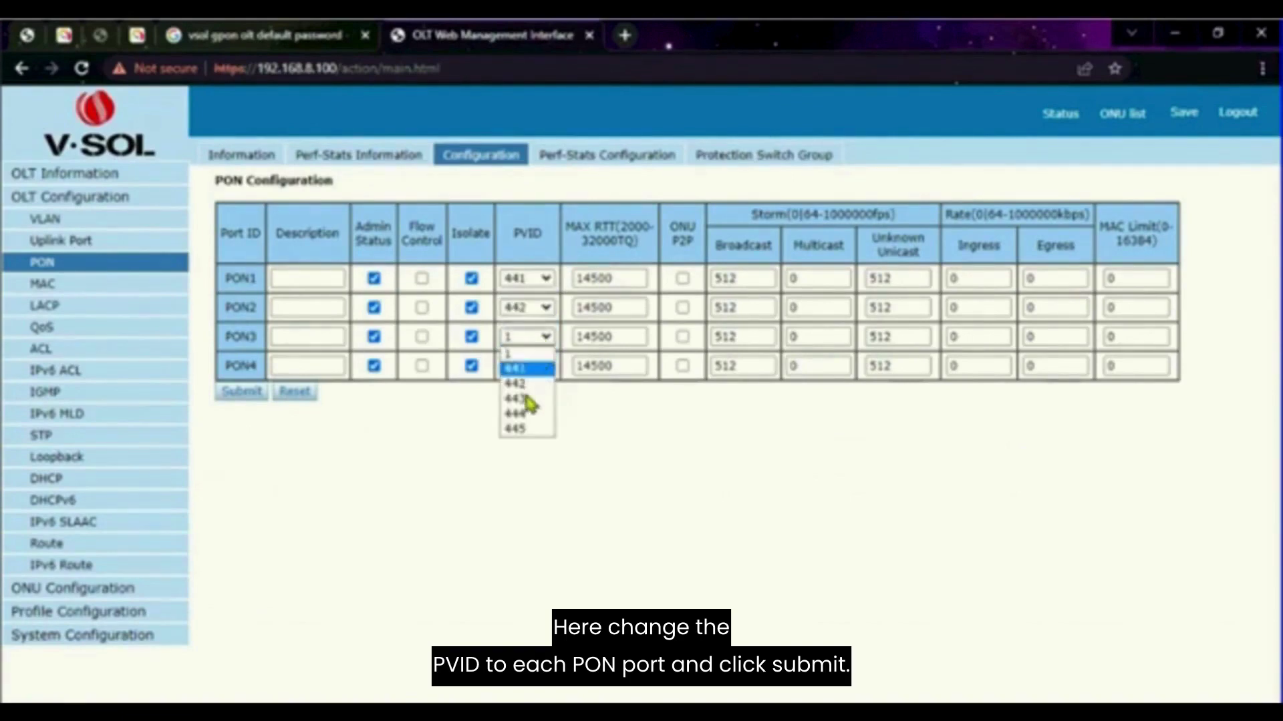
click(540, 397)
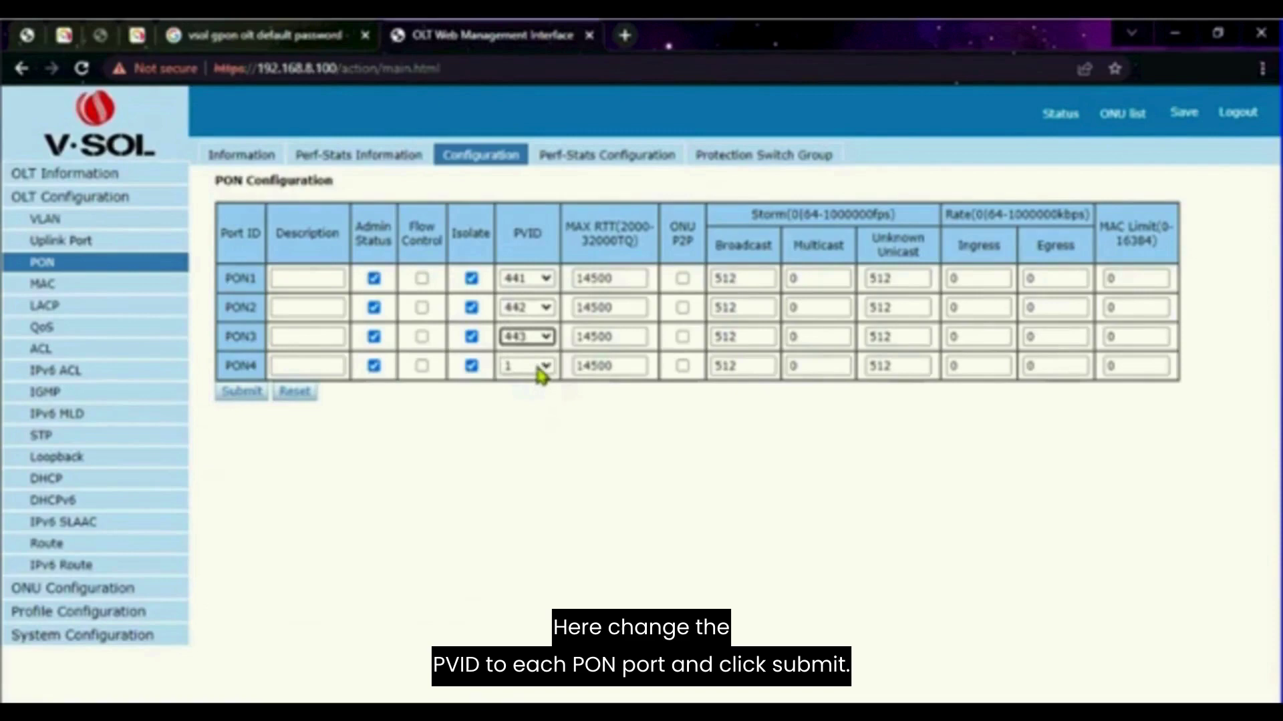
click(541, 374)
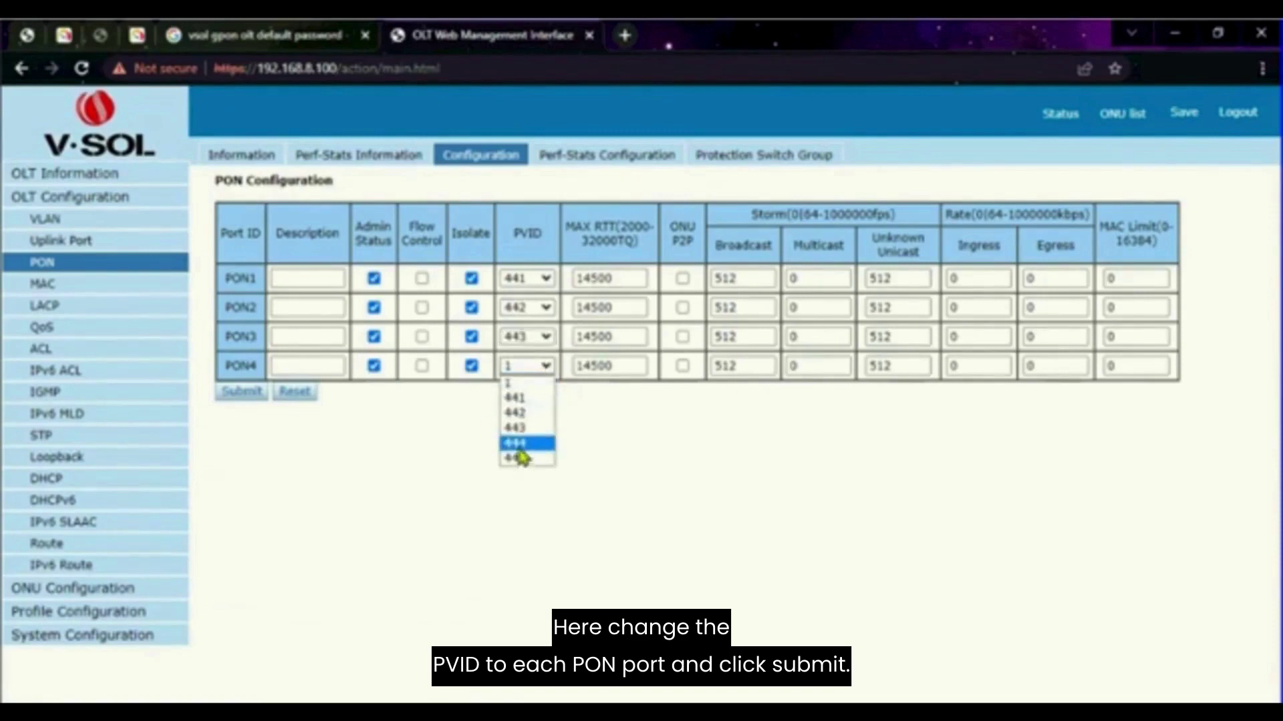
click(520, 445)
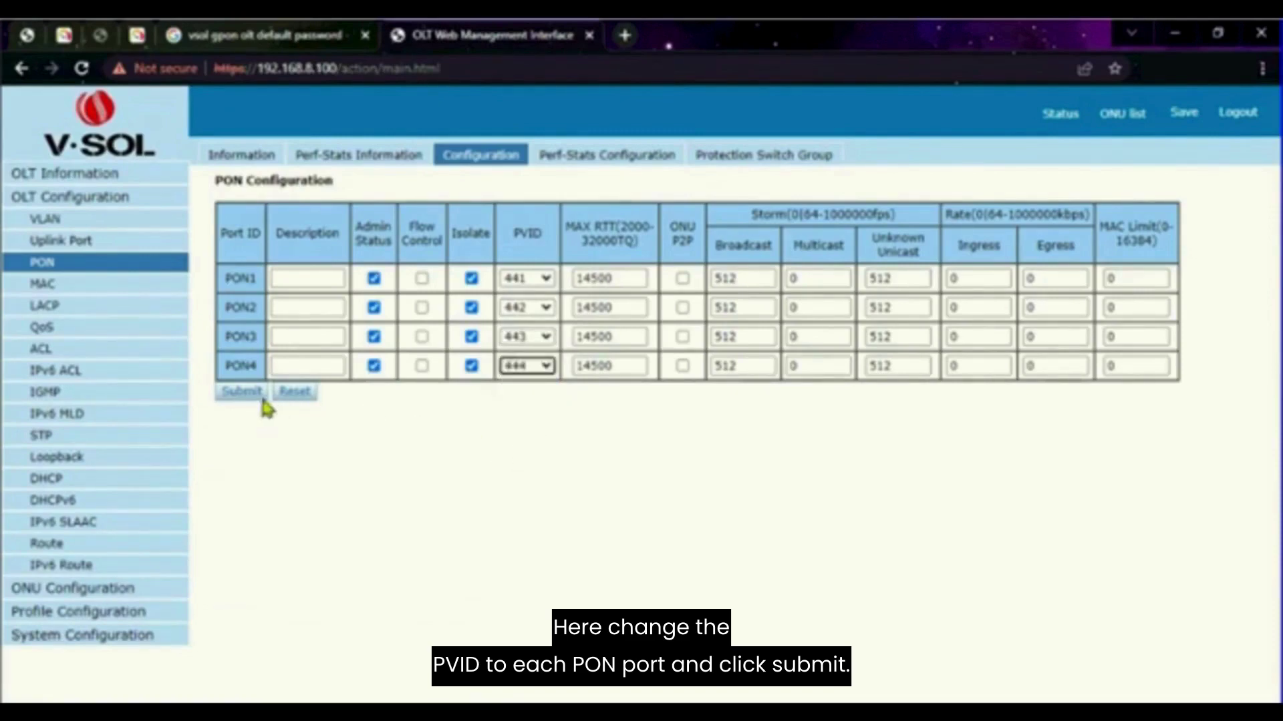
click(244, 395)
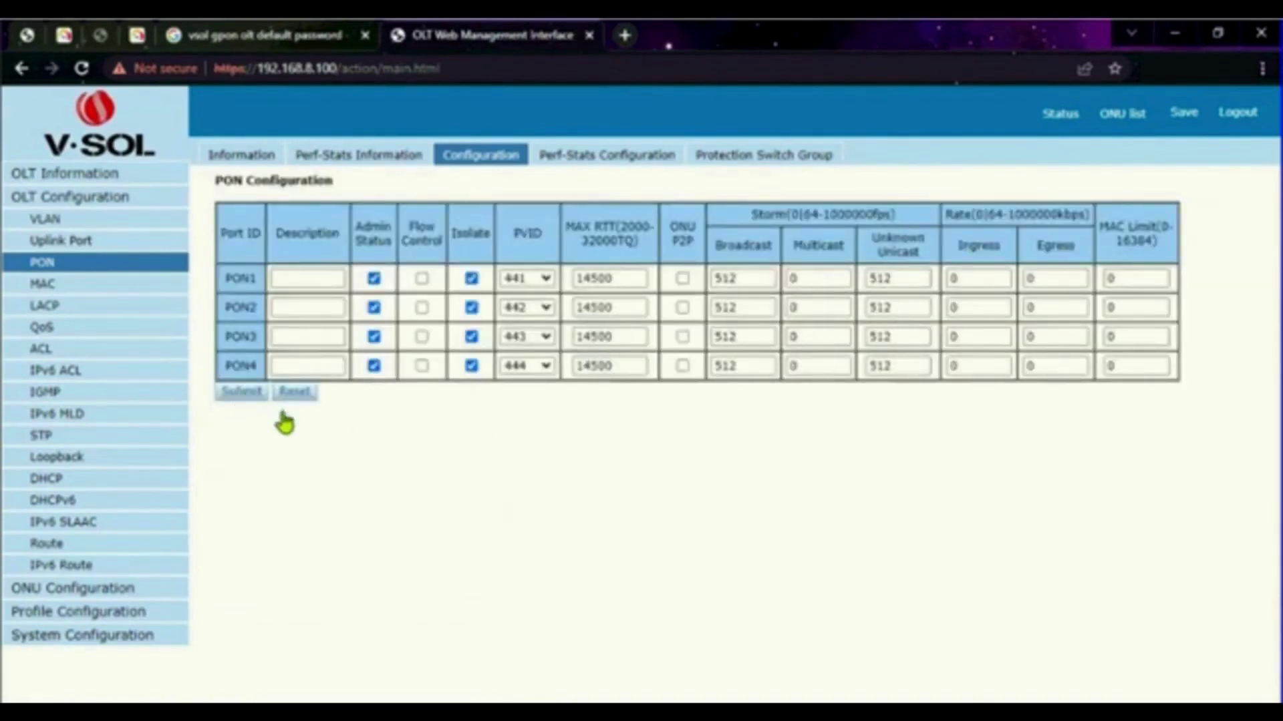
Set the PVID of uplink ports GE5, GE6, GE7 and GE8 to 445 and submit.
click(66, 246)
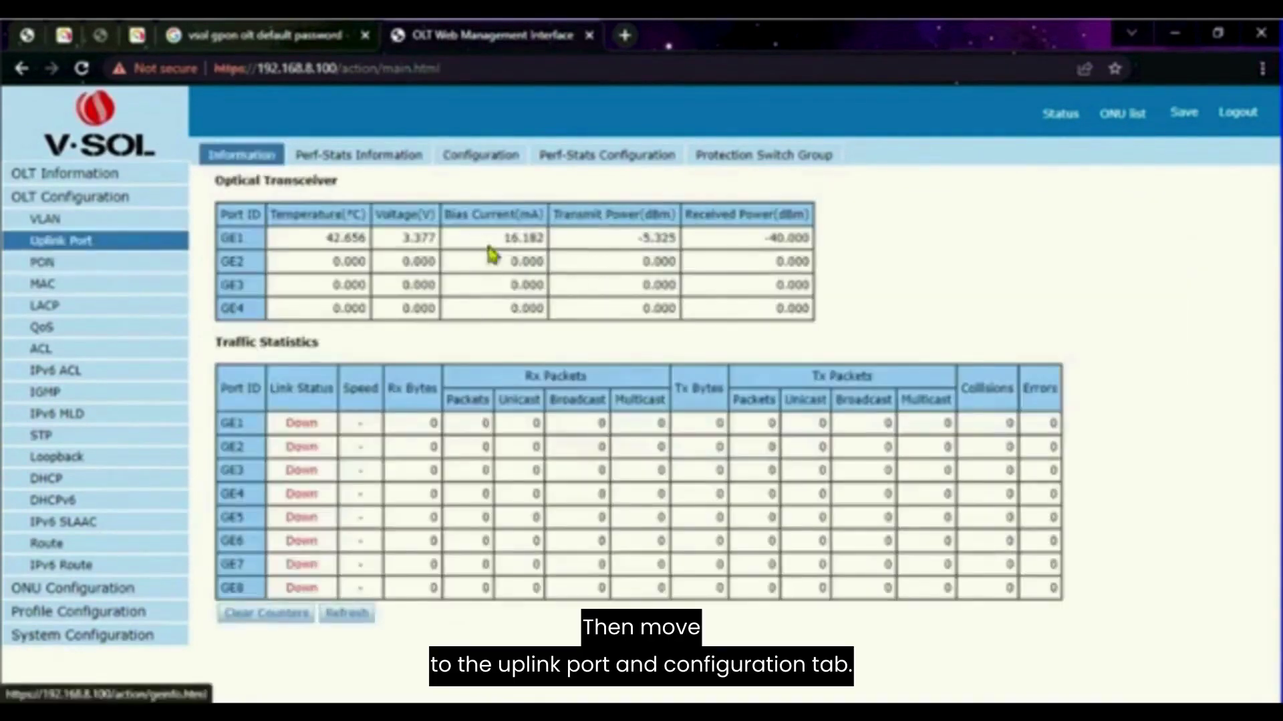
click(475, 159)
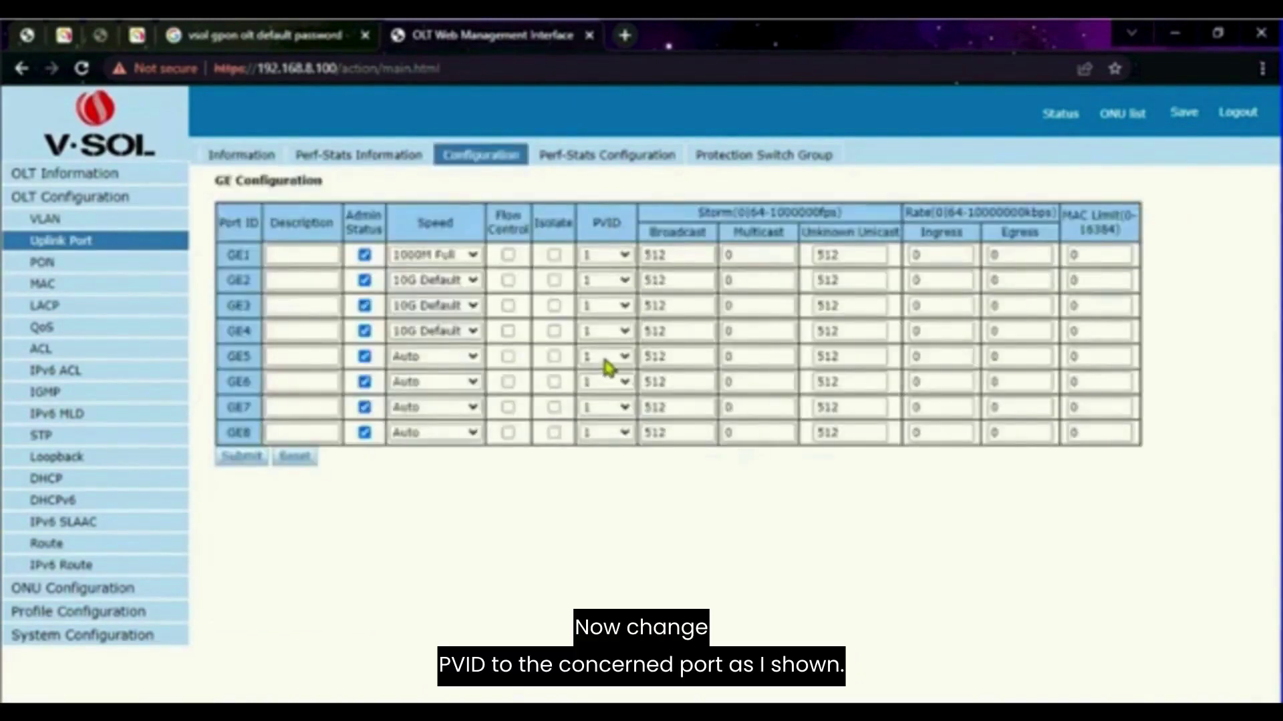
click(618, 361)
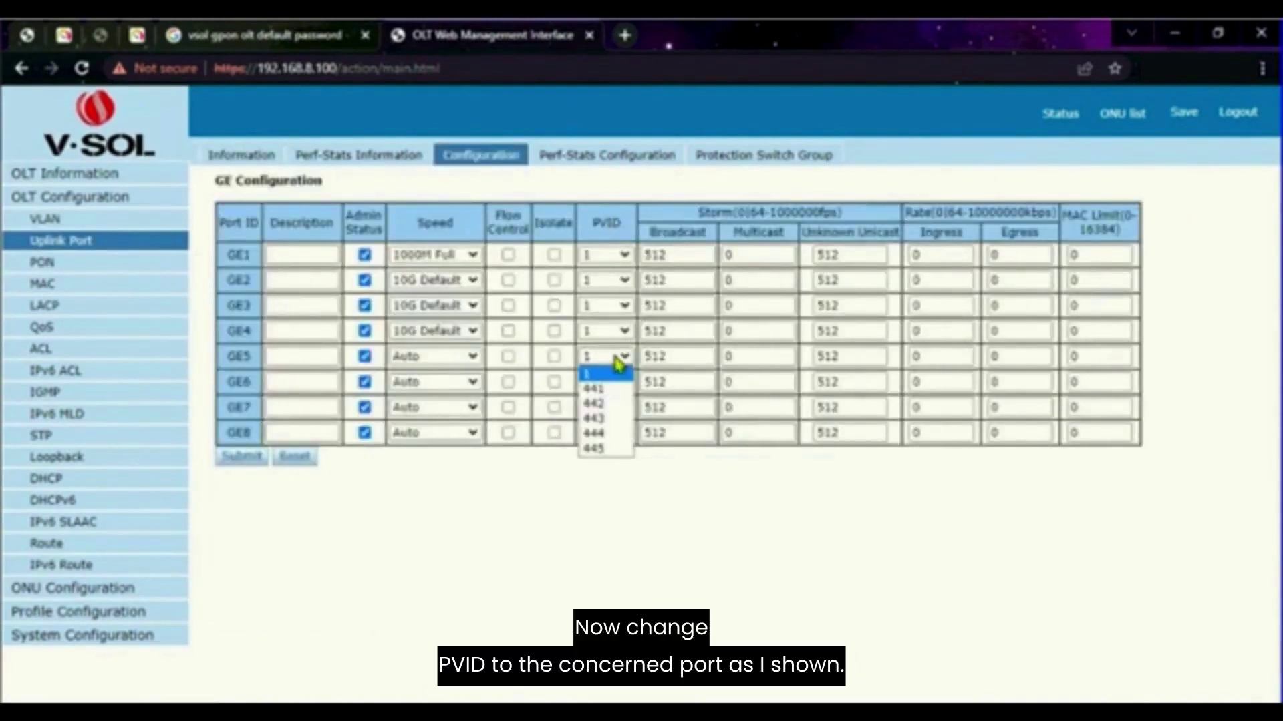
click(598, 448)
click(620, 385)
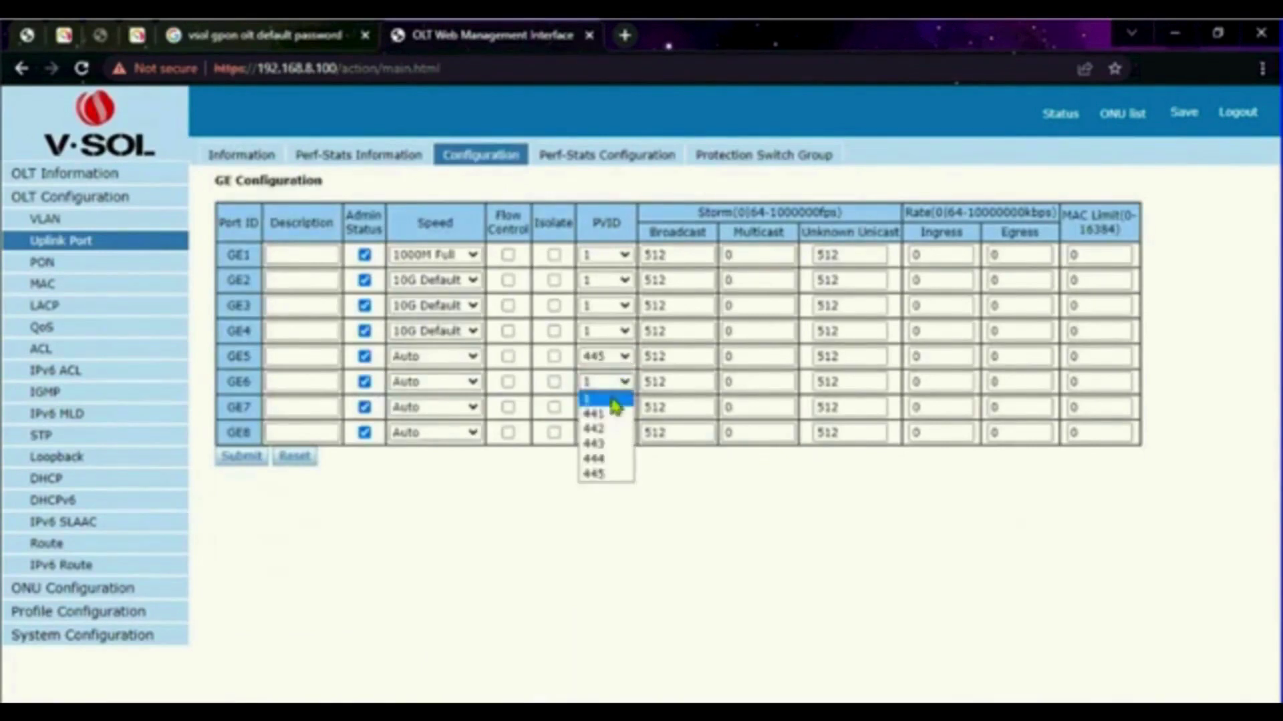
click(604, 474)
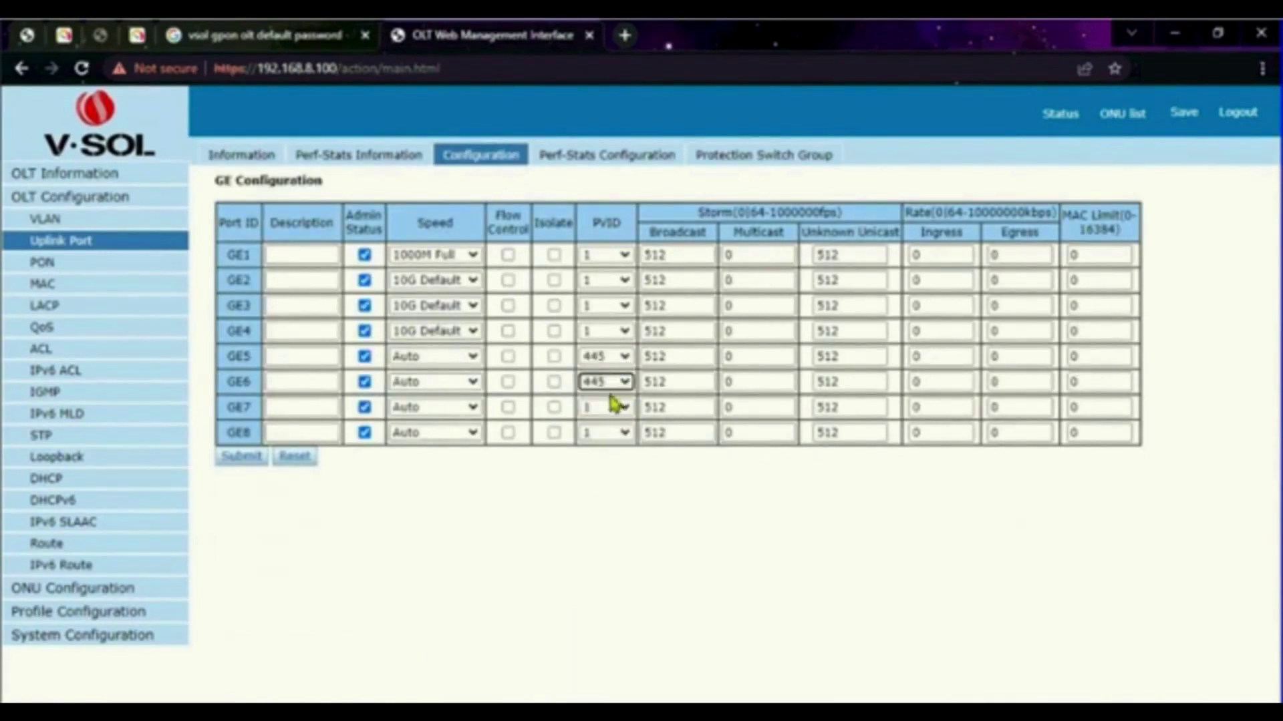
click(613, 418)
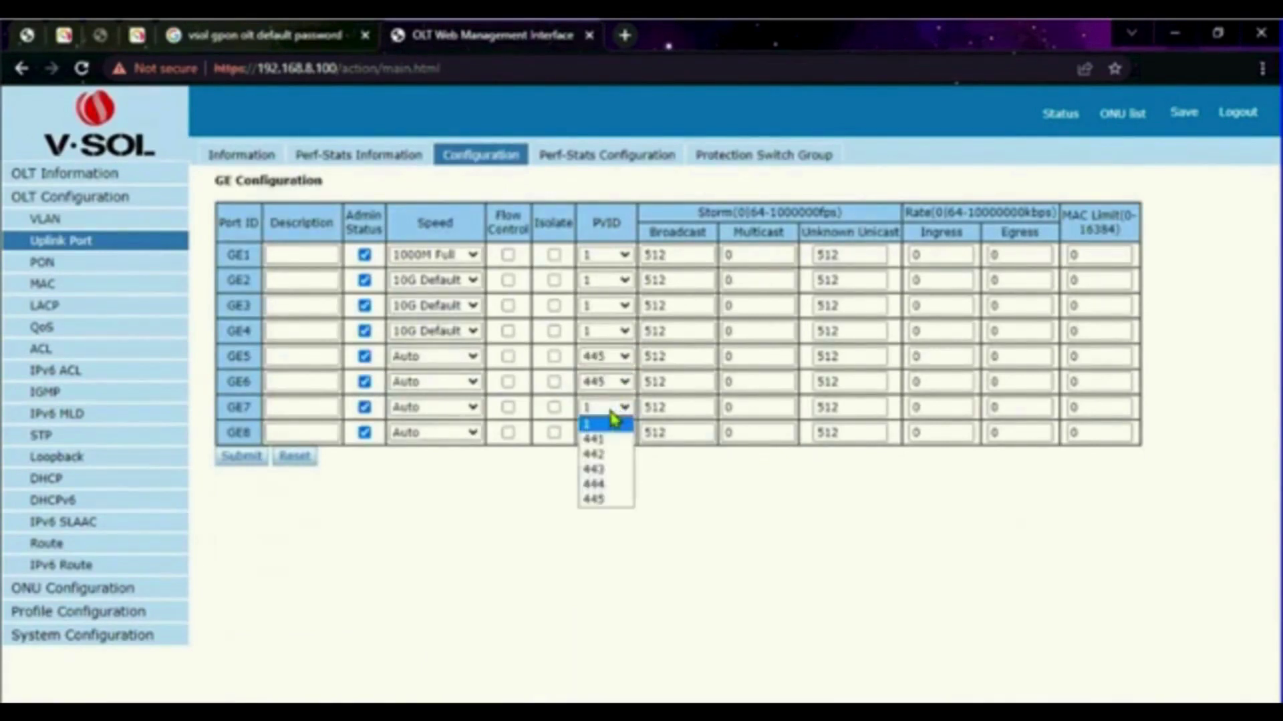
click(606, 505)
click(619, 439)
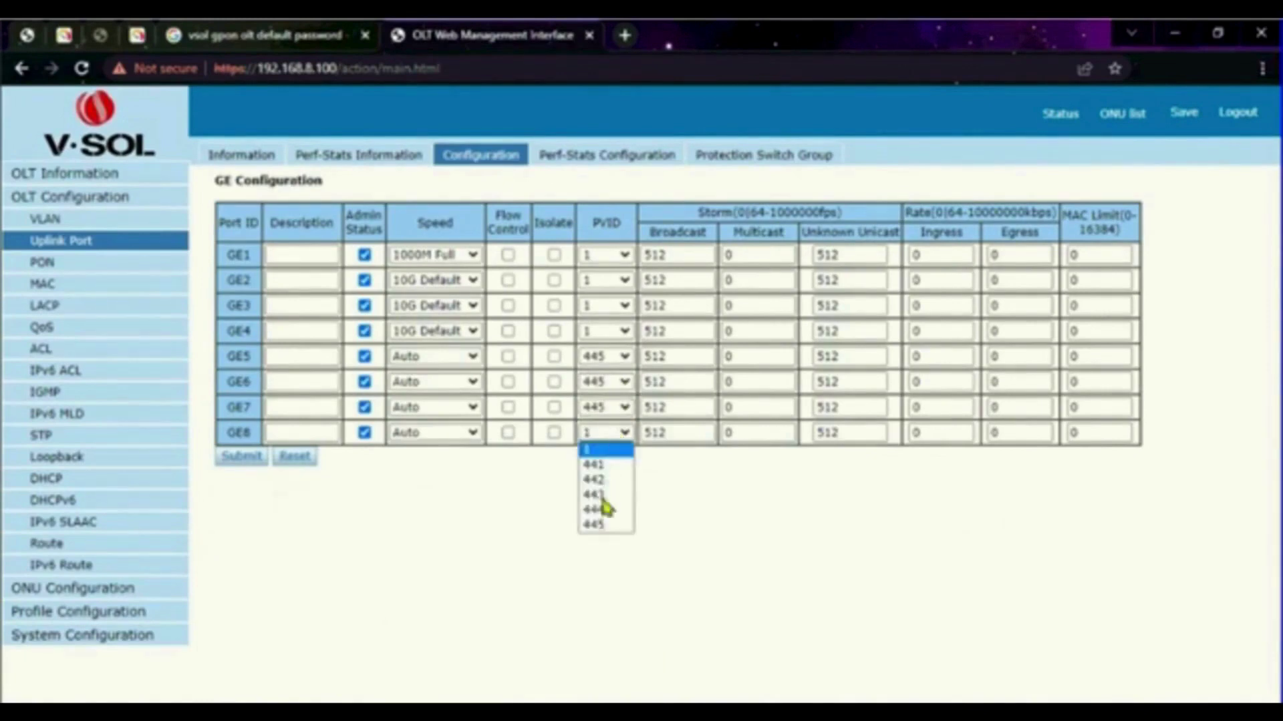
click(605, 525)
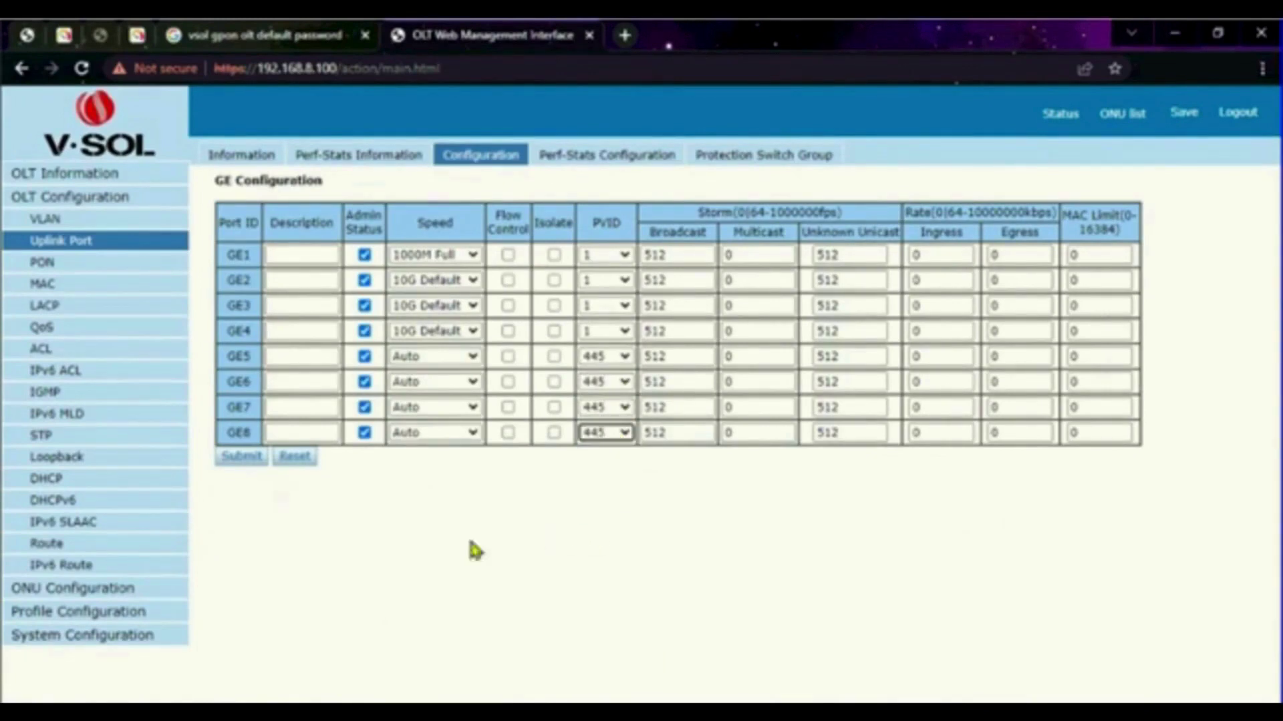
click(245, 458)
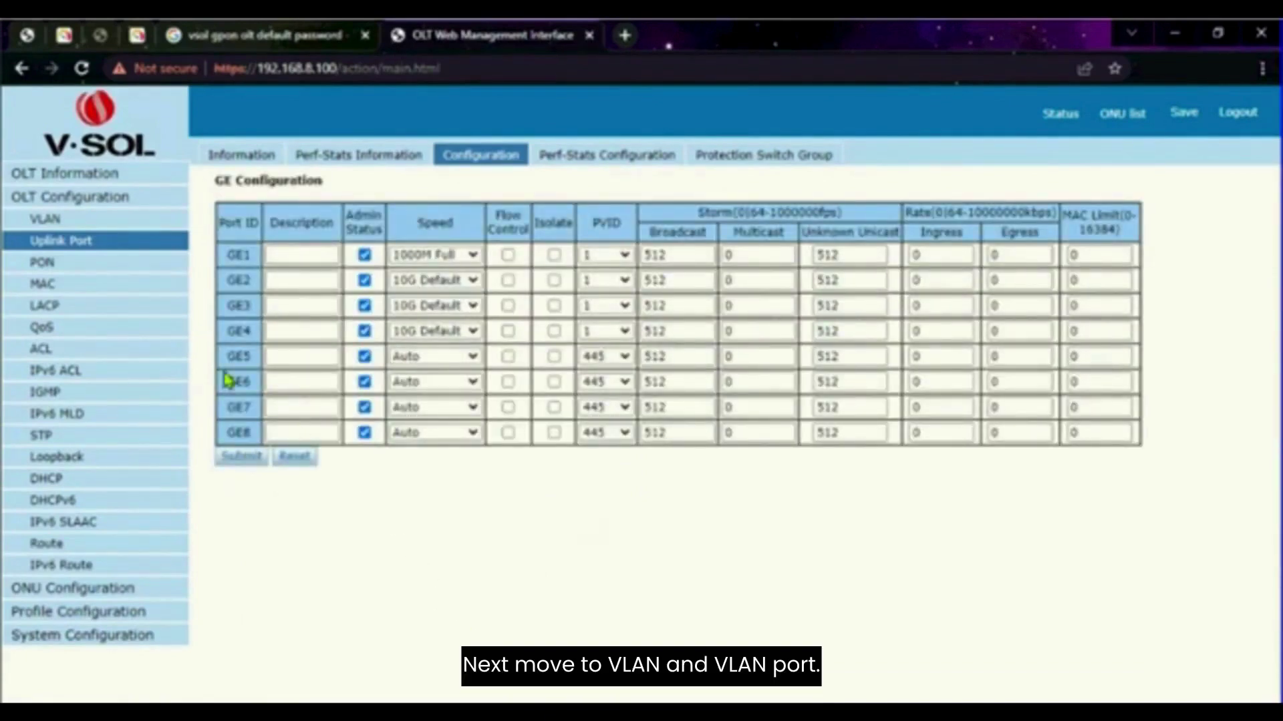
In the VLAN Port table, tag GE2 on VLAN 441 and submit.
click(50, 220)
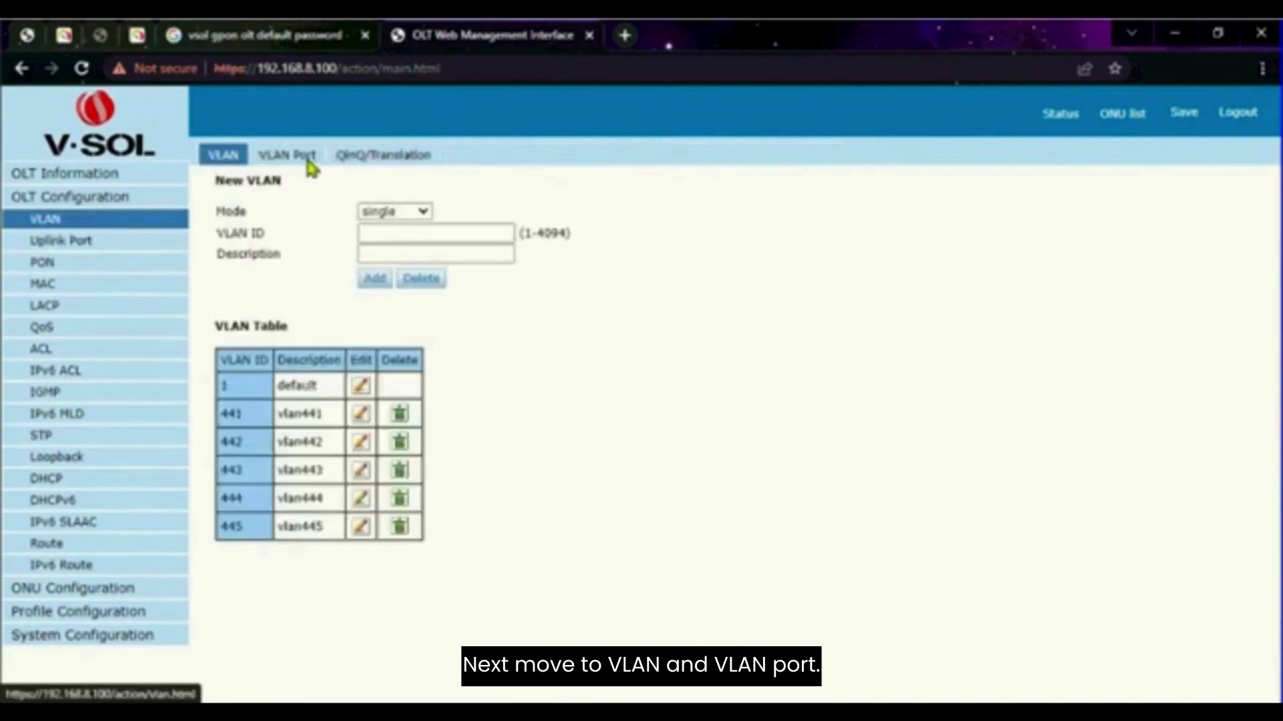
click(307, 158)
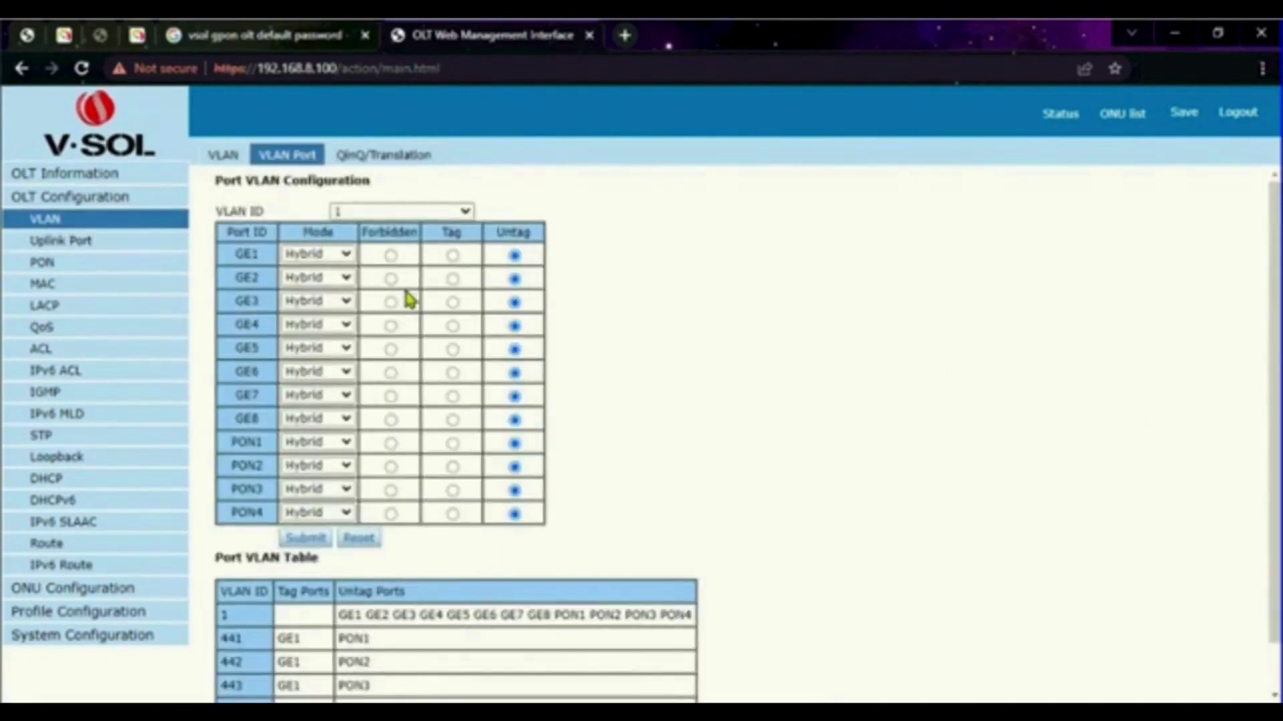
click(466, 212)
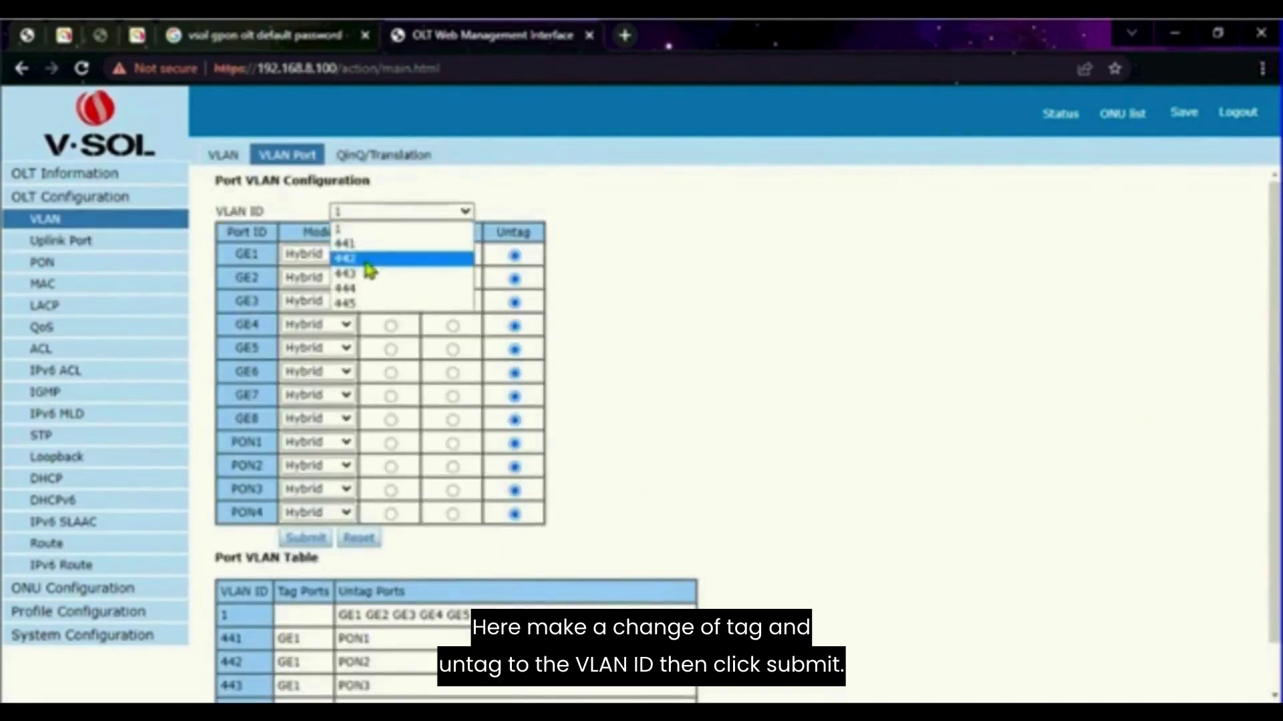
click(400, 261)
click(452, 279)
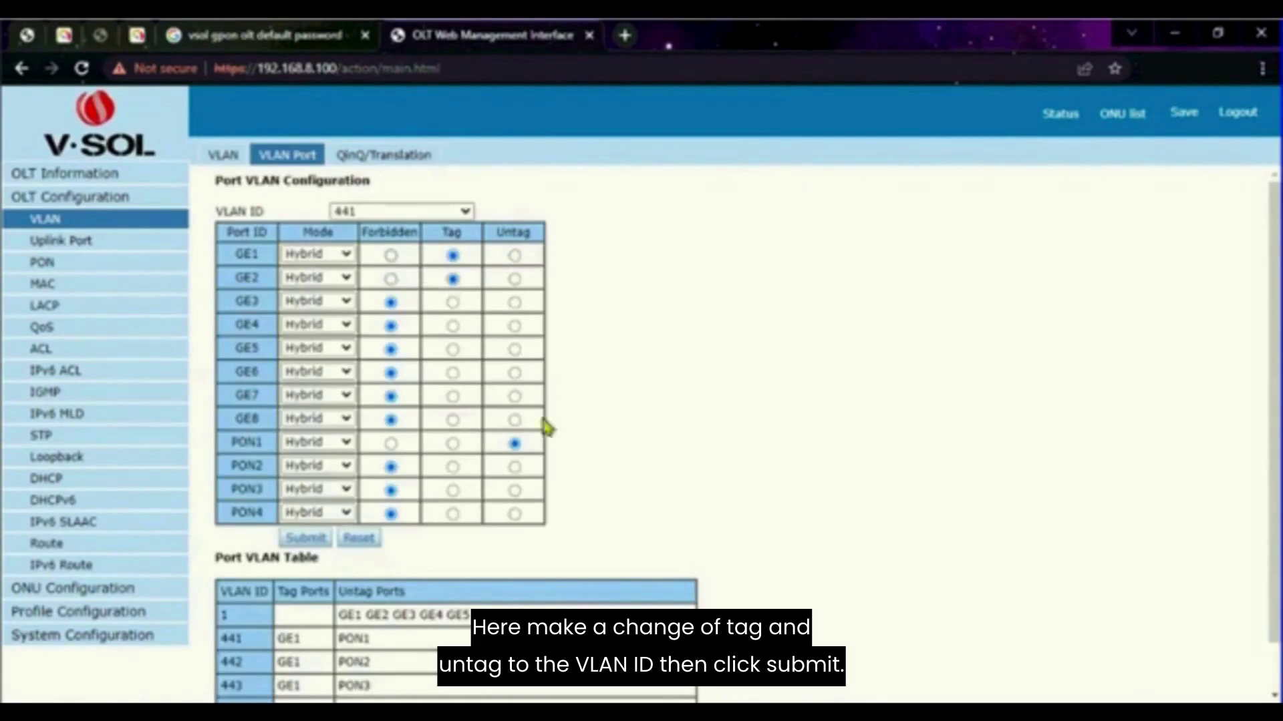
click(306, 538)
Tag GE2 on VLANs 442 and 443, submitting each.
click(399, 211)
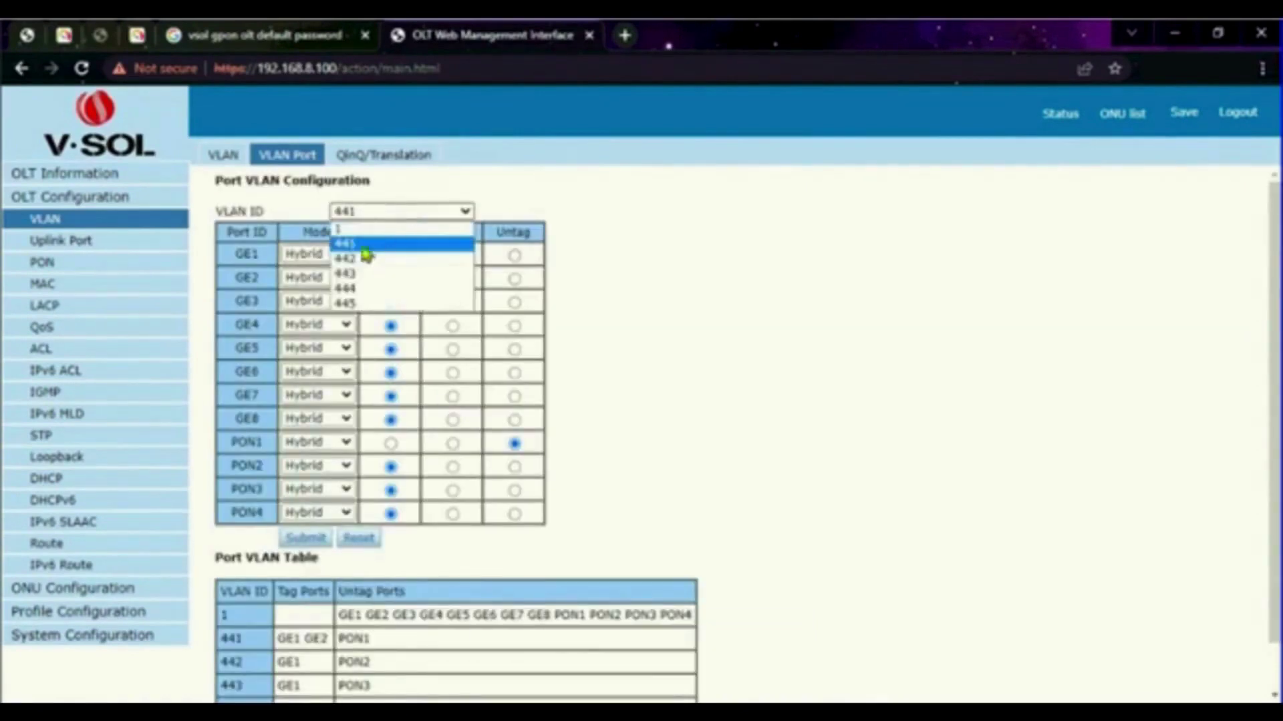
click(357, 257)
click(452, 280)
click(314, 514)
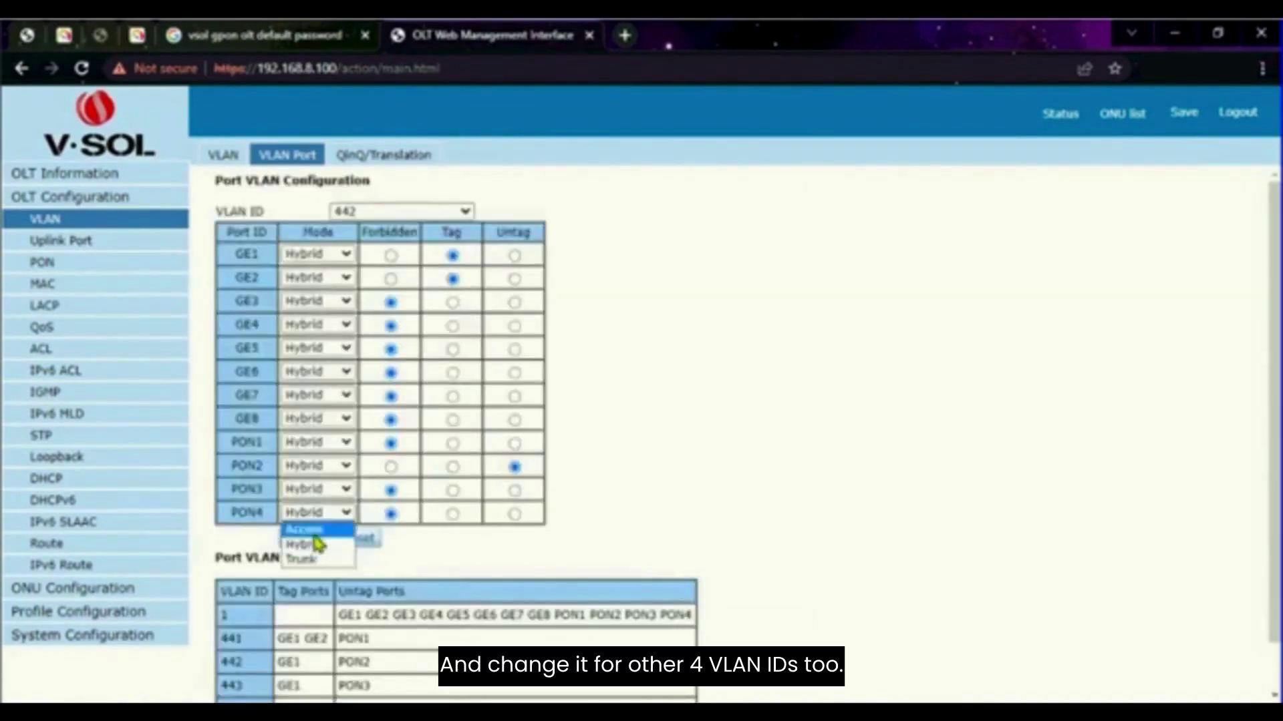
click(311, 549)
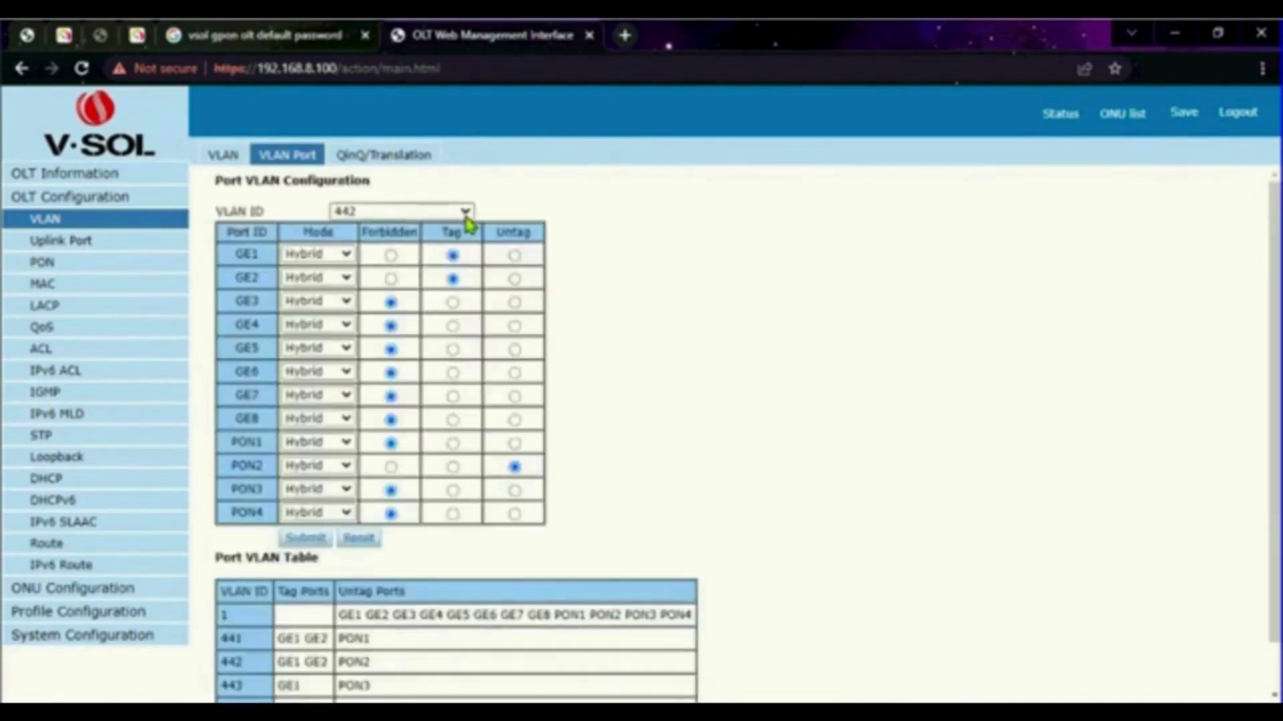
click(466, 211)
click(356, 275)
click(453, 279)
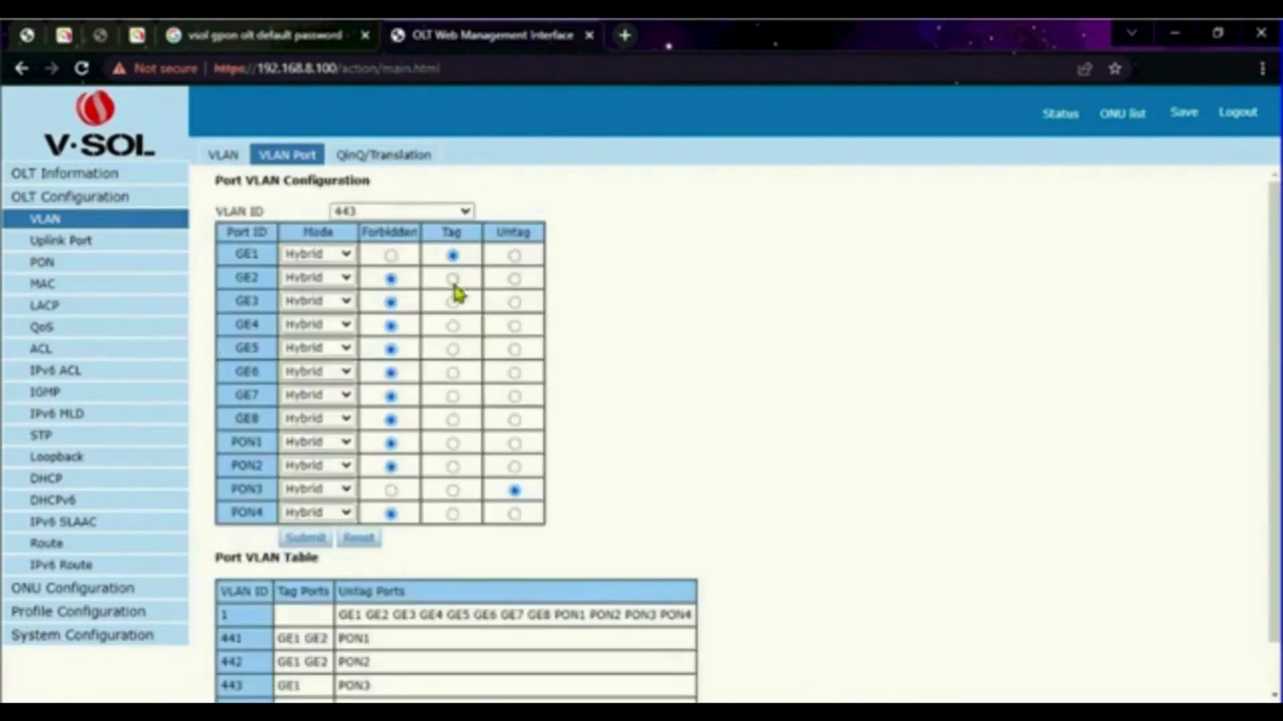
click(305, 537)
Tag GE2 on VLANs 444 and 445.
click(438, 212)
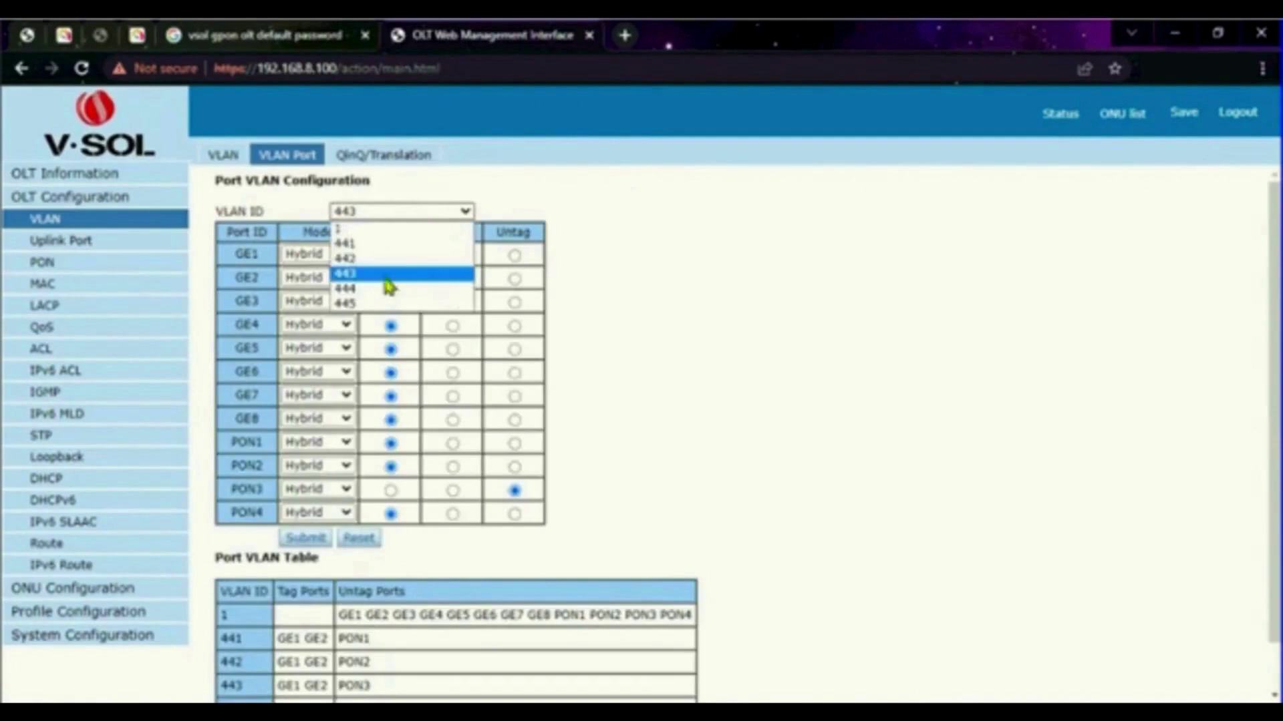
click(361, 296)
click(453, 279)
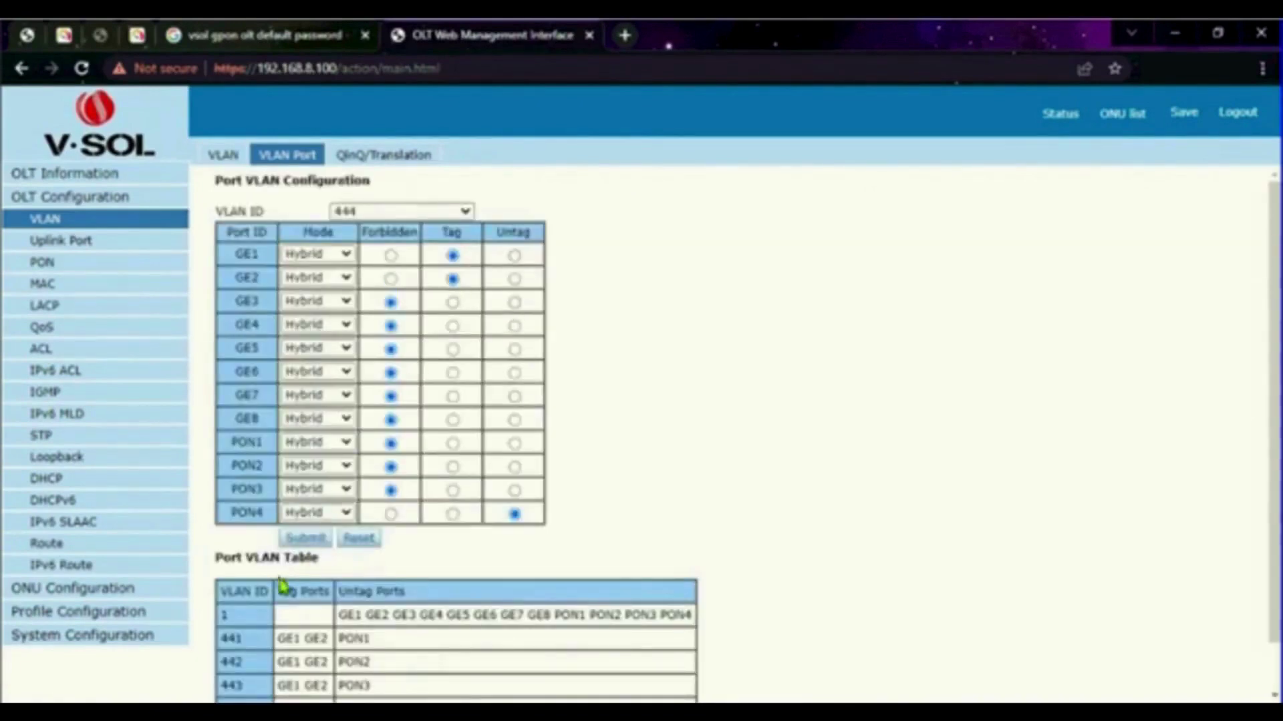
click(431, 213)
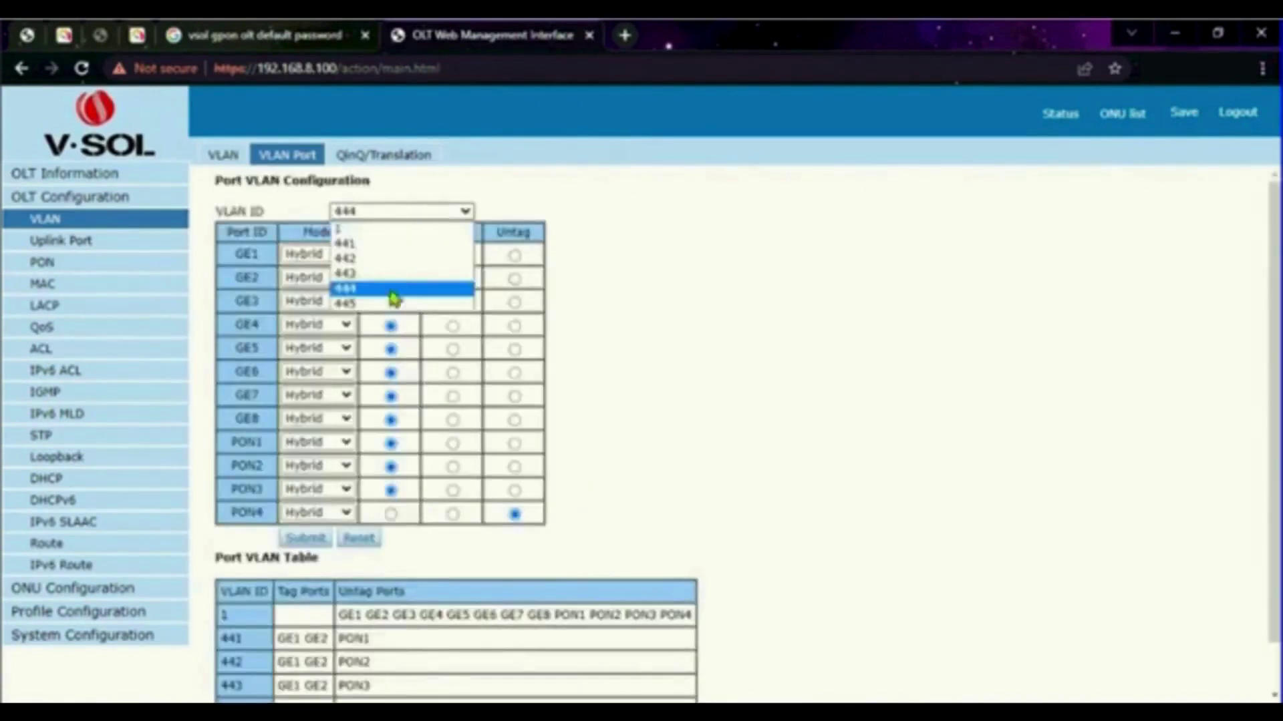
click(349, 304)
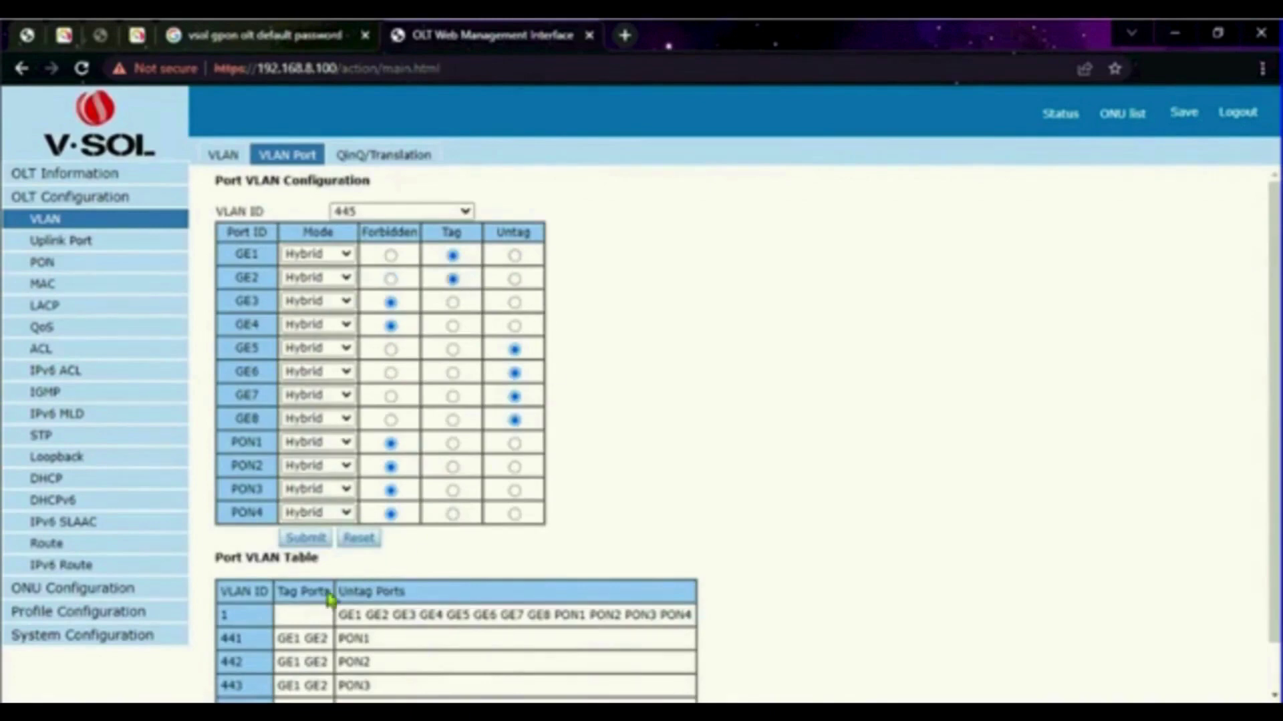
click(307, 539)
click(400, 212)
Re-apply GE2 tagging on VLANs 441 and 442, submitting each.
click(361, 244)
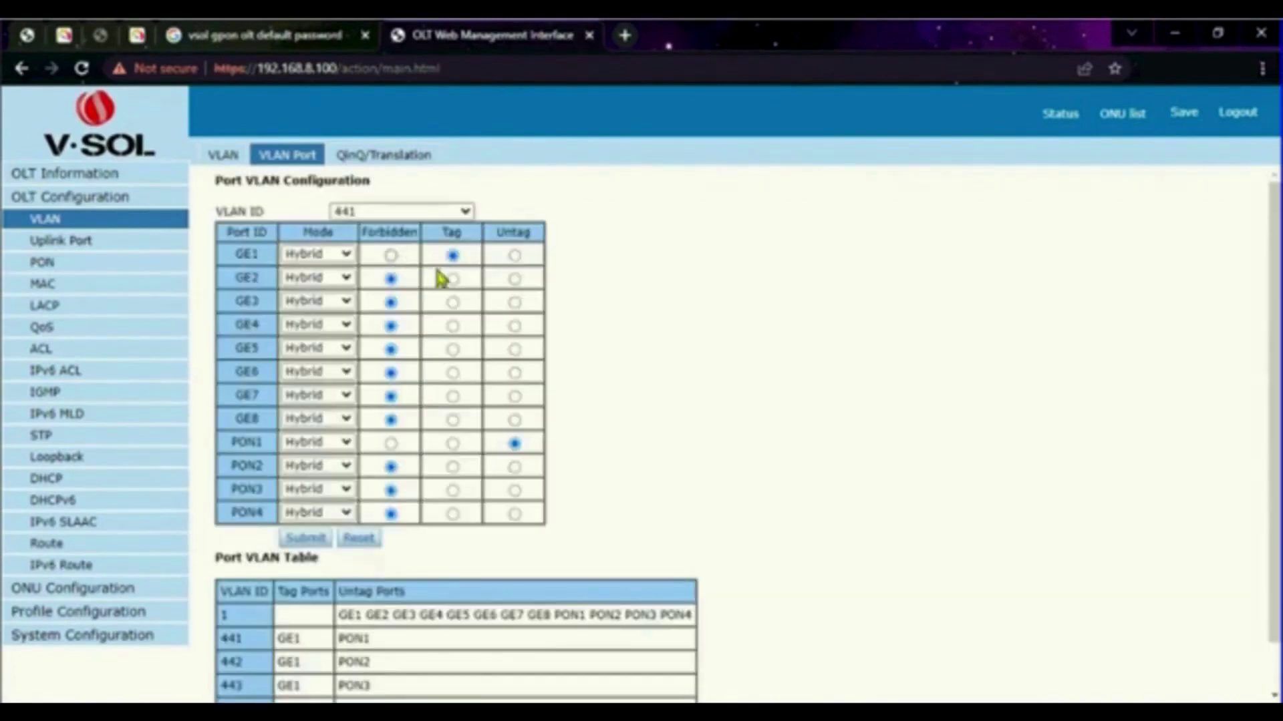
click(453, 279)
click(304, 542)
click(400, 212)
click(351, 263)
click(453, 279)
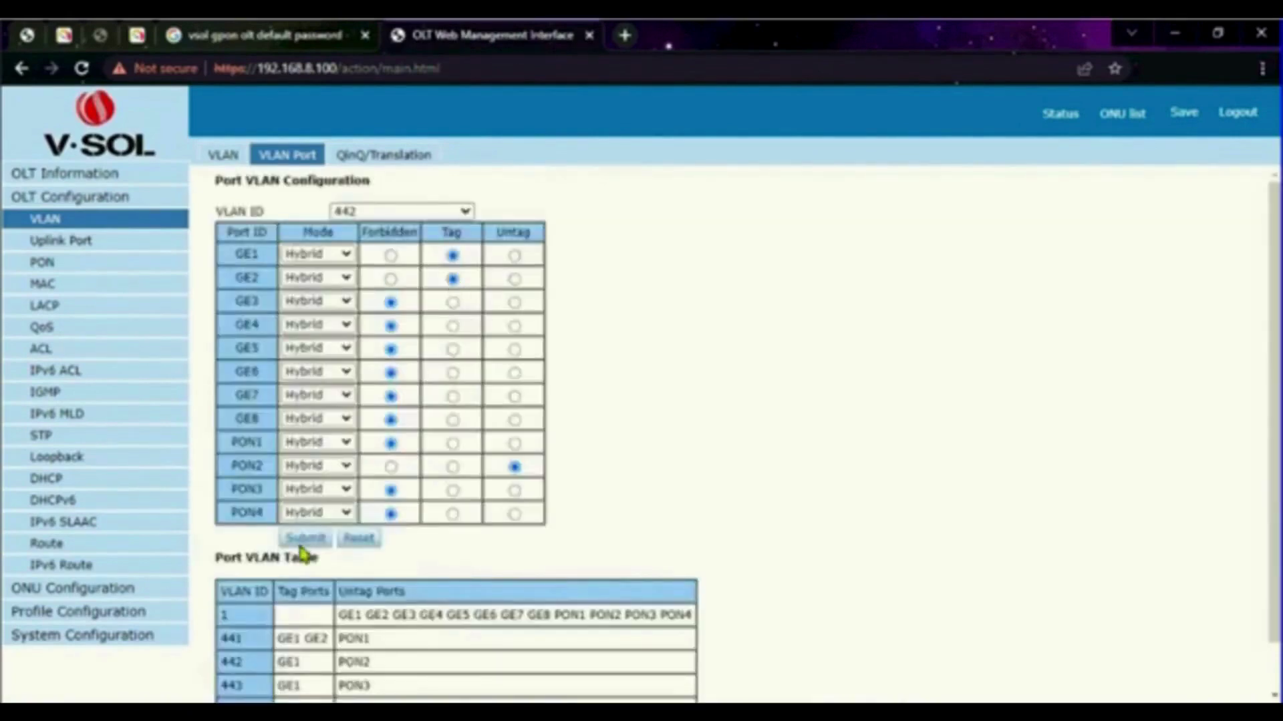
click(337, 514)
click(431, 562)
Re-apply GE2 tagging on VLANs 443, 444 and 445, submitting each.
click(305, 538)
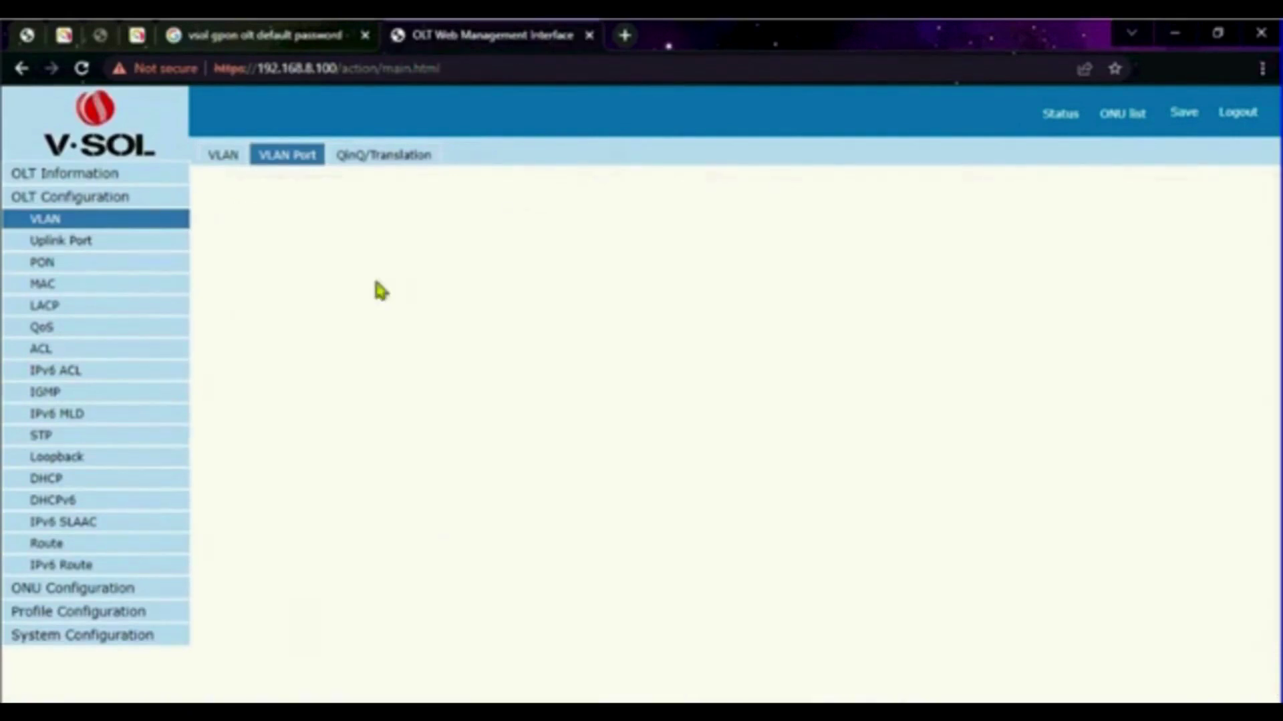
click(465, 211)
click(354, 274)
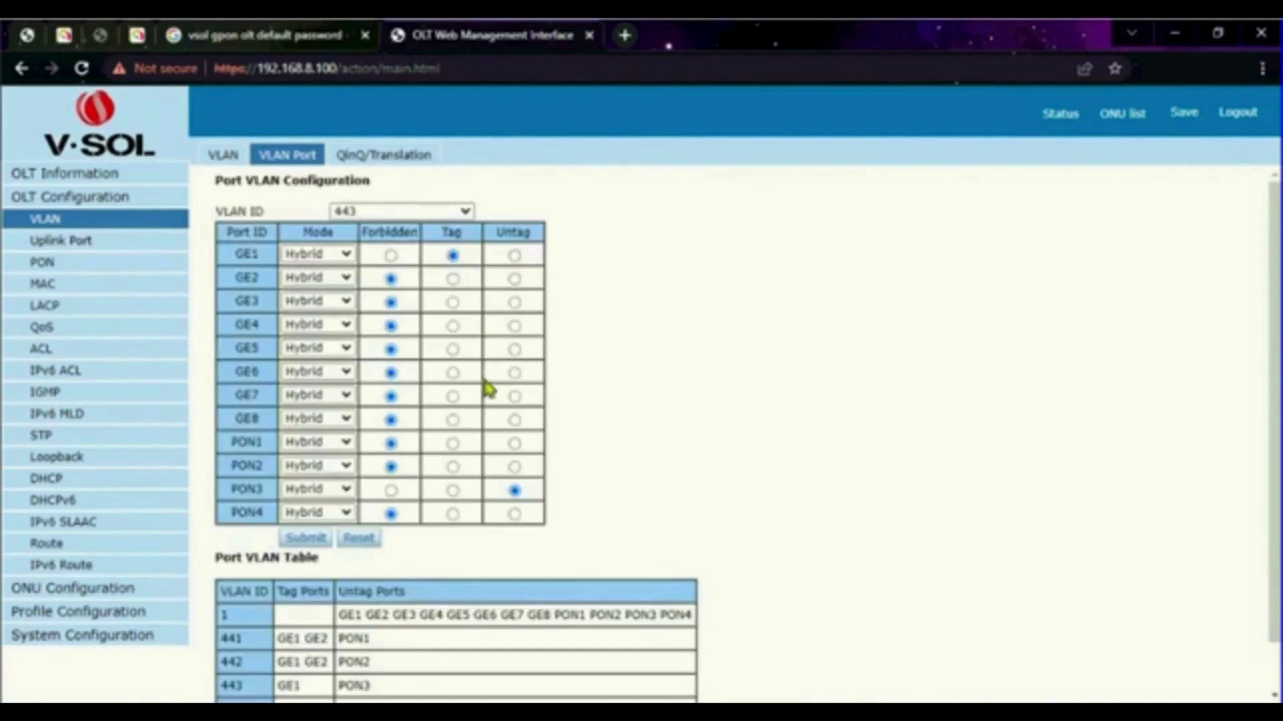
click(452, 279)
click(296, 540)
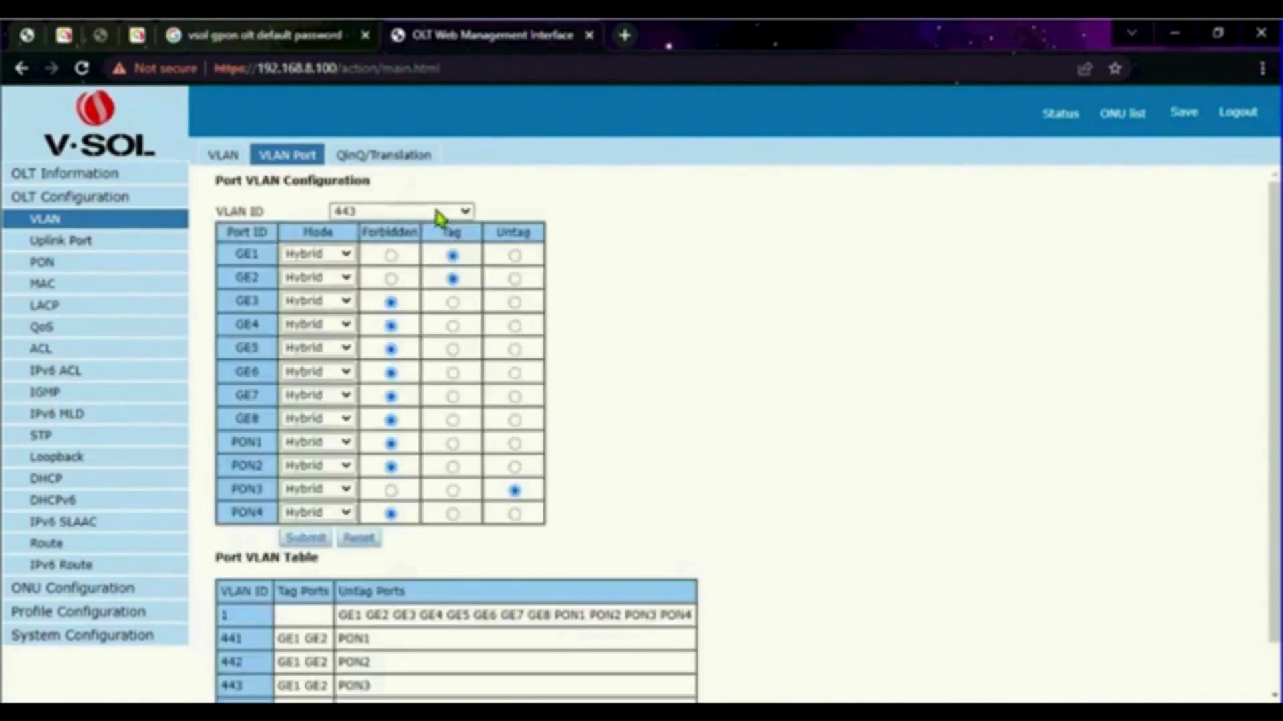
click(444, 211)
click(358, 293)
click(452, 279)
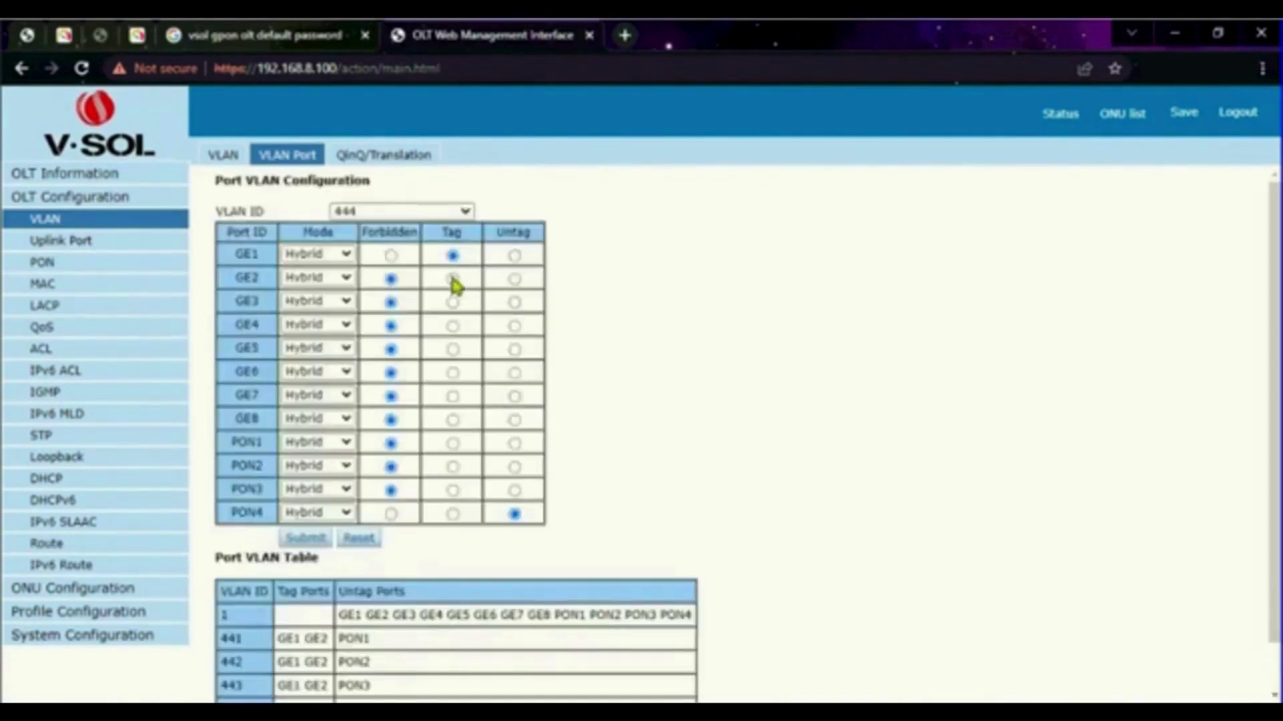
click(306, 540)
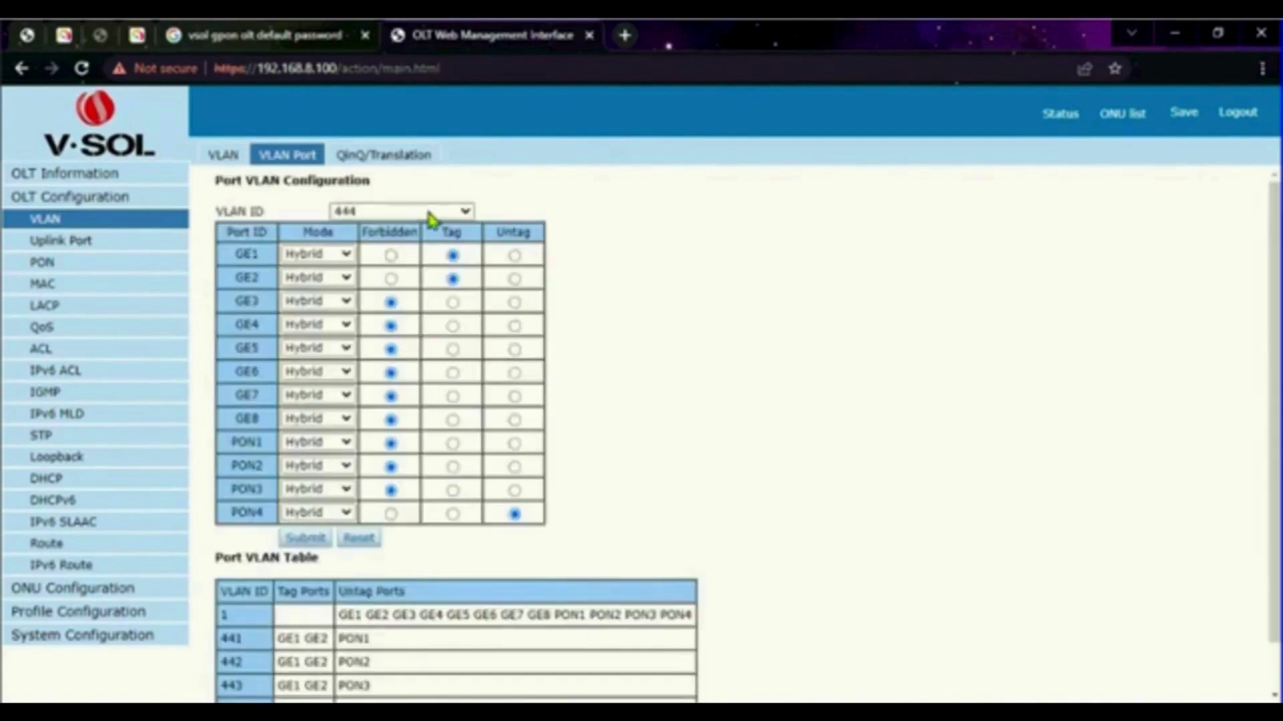
click(431, 211)
click(348, 305)
click(452, 279)
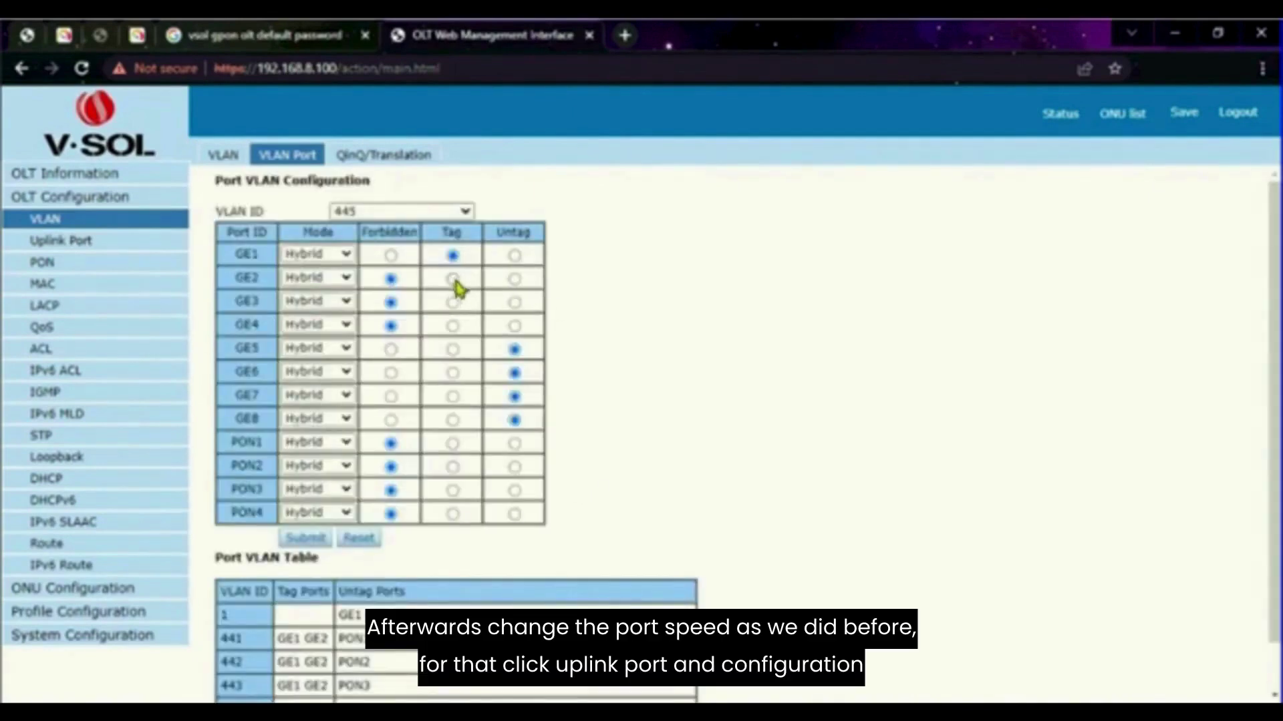
Change uplink port GE2's speed to Auto in the Configuration table and submit.
click(69, 244)
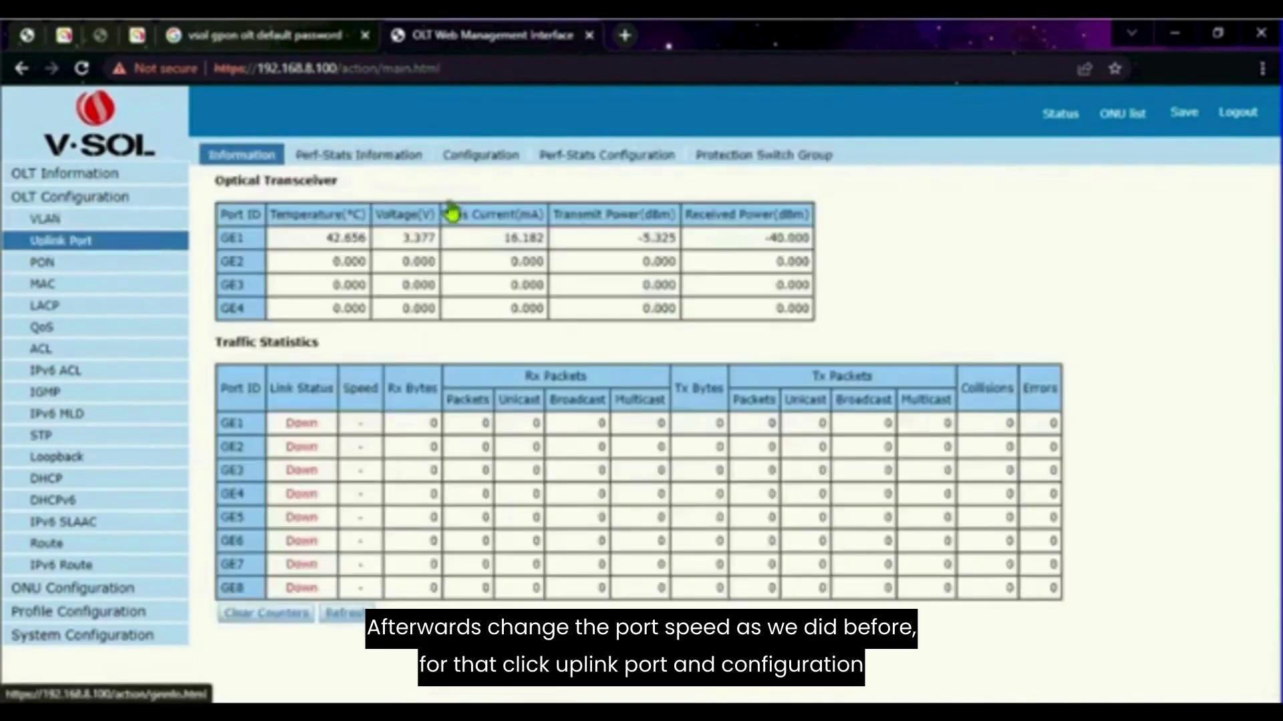
click(480, 161)
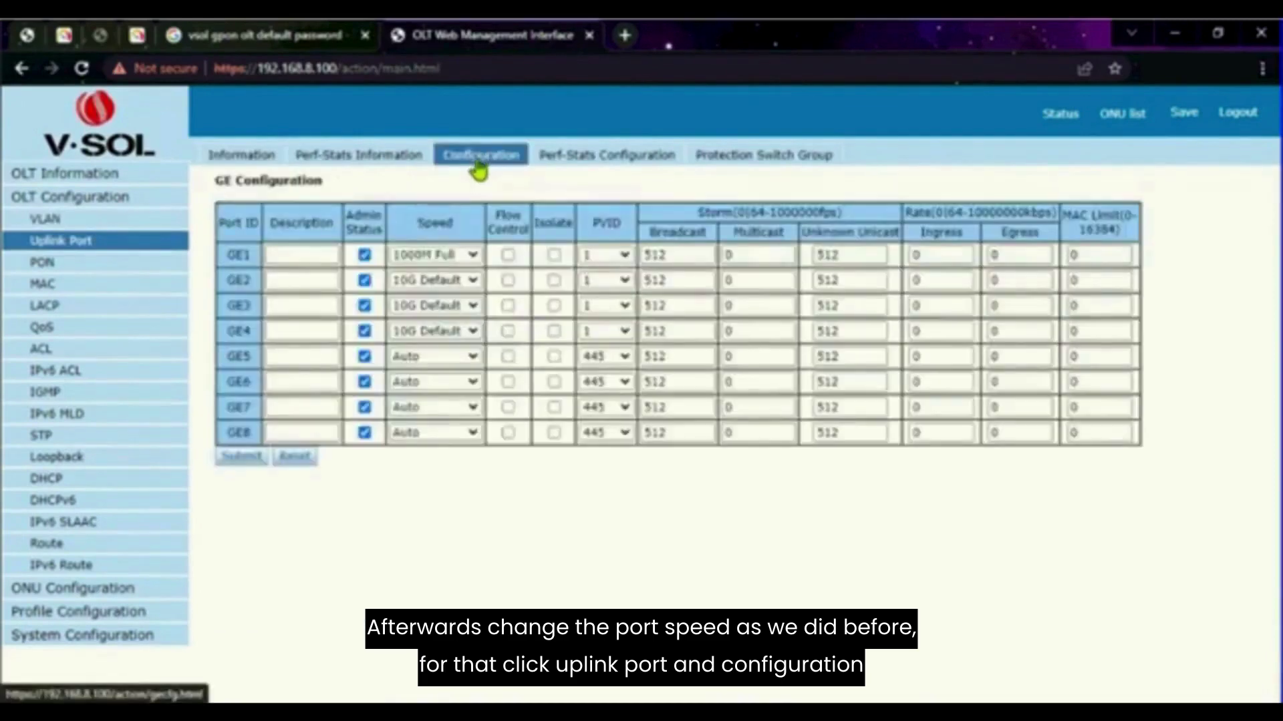
click(444, 281)
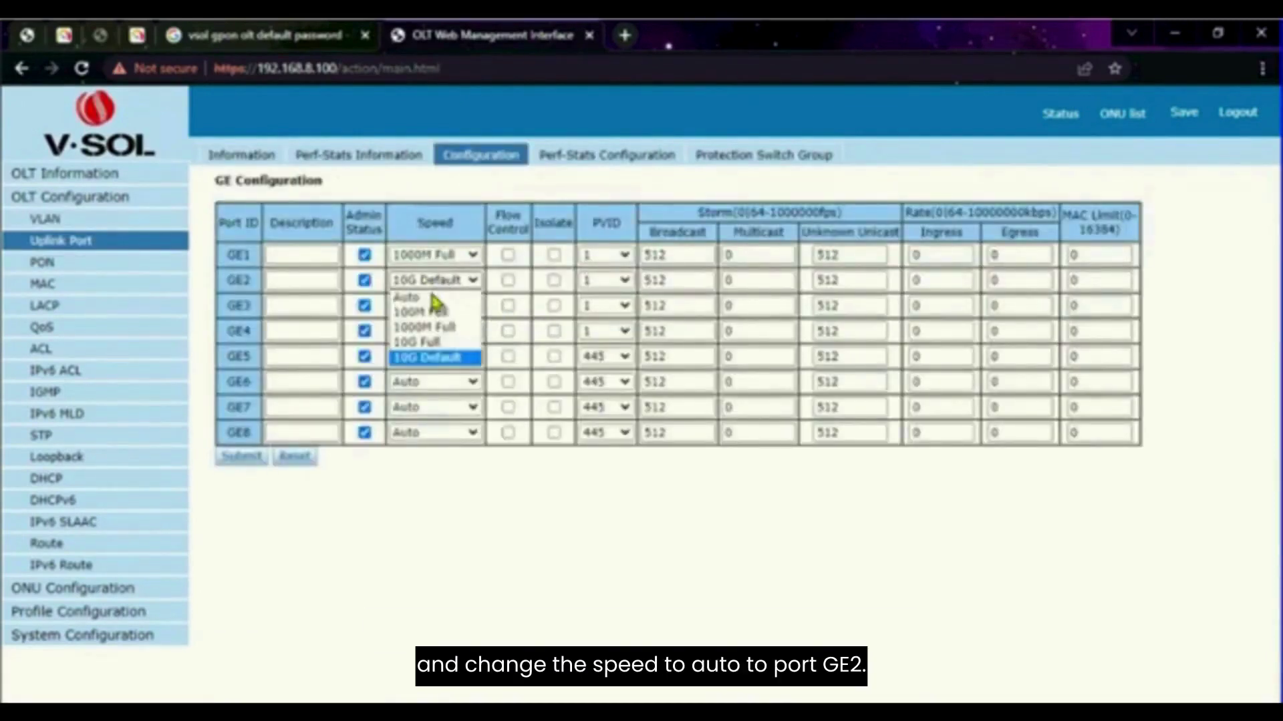
click(432, 299)
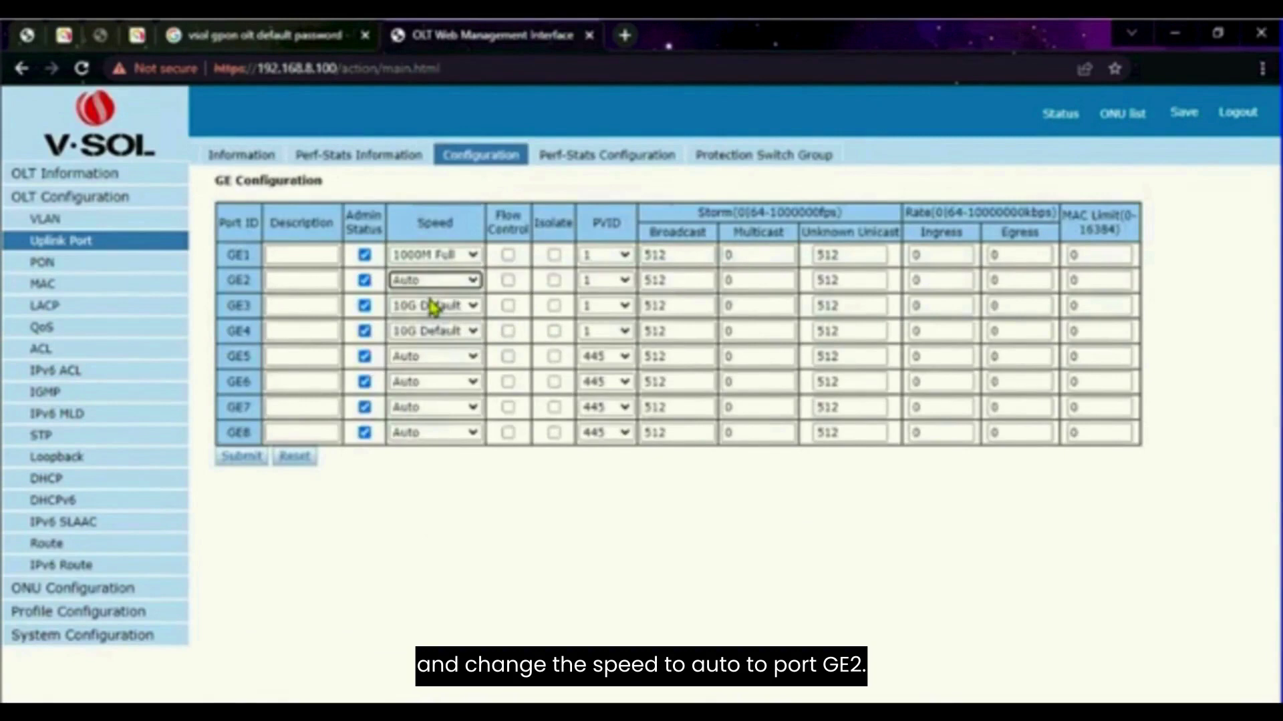
click(251, 458)
click(82, 635)
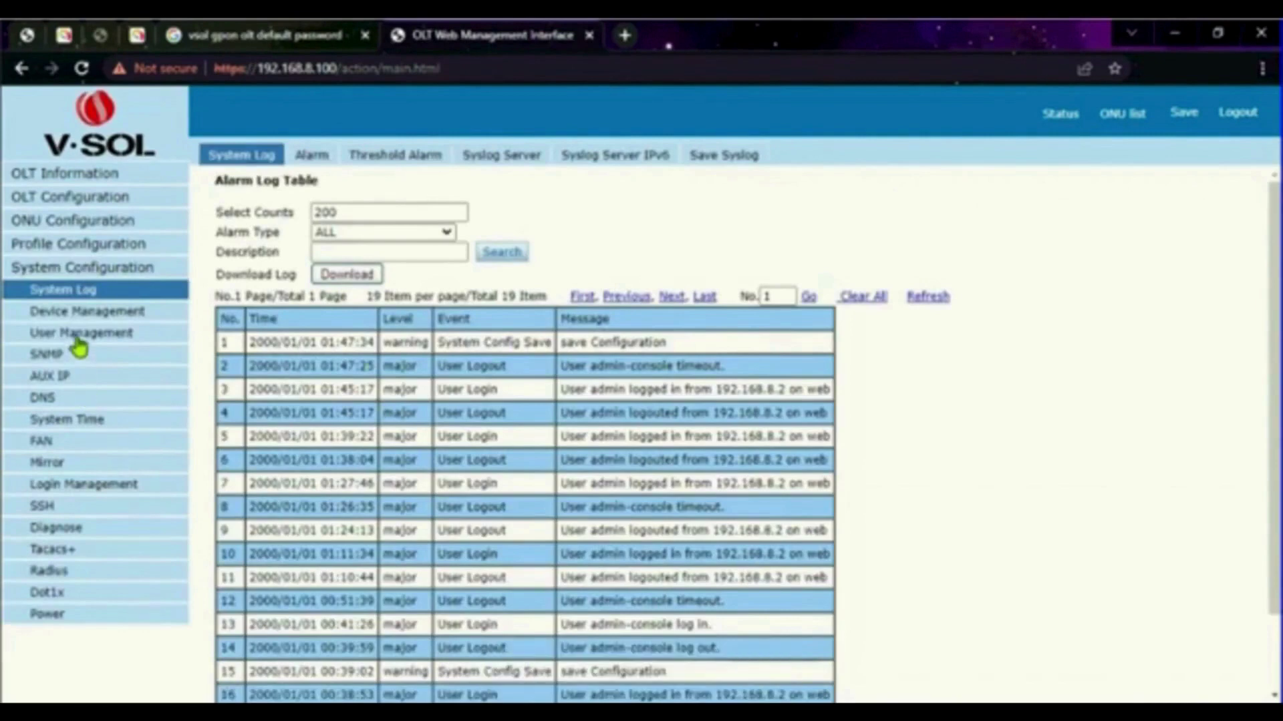
In User Management, add an Admin-role account, entering its user name and password.
click(77, 314)
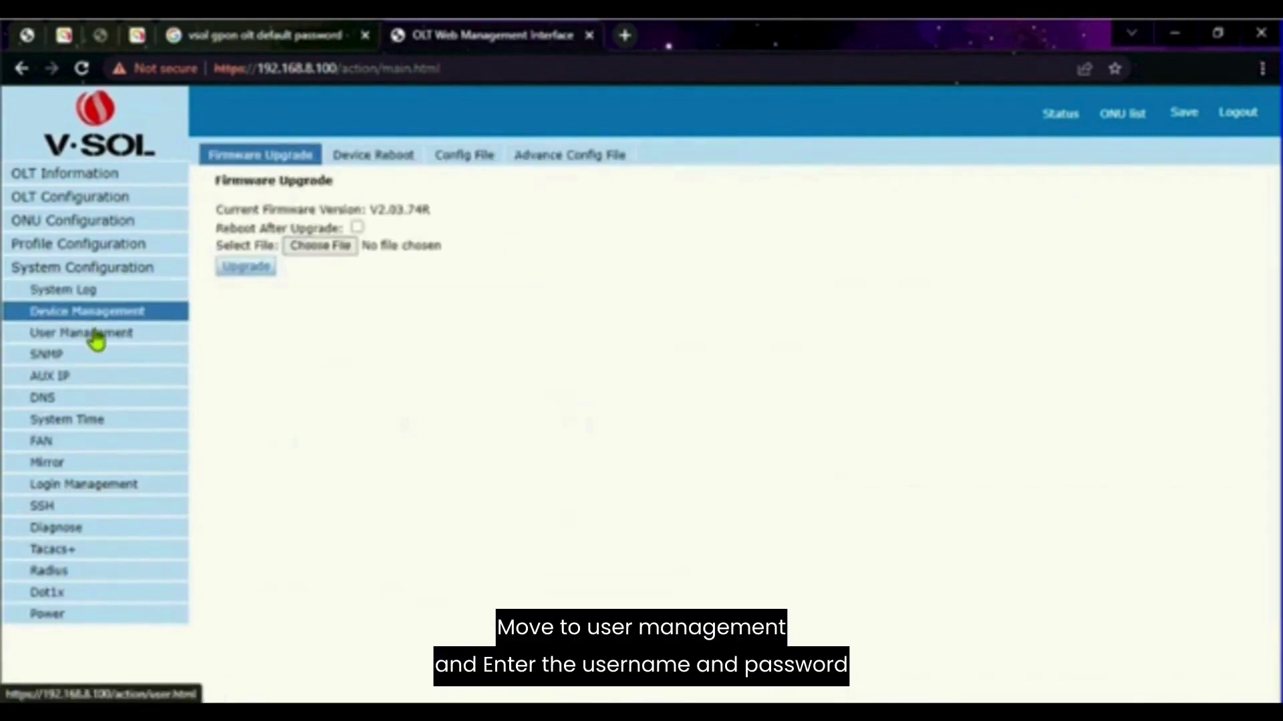
click(99, 338)
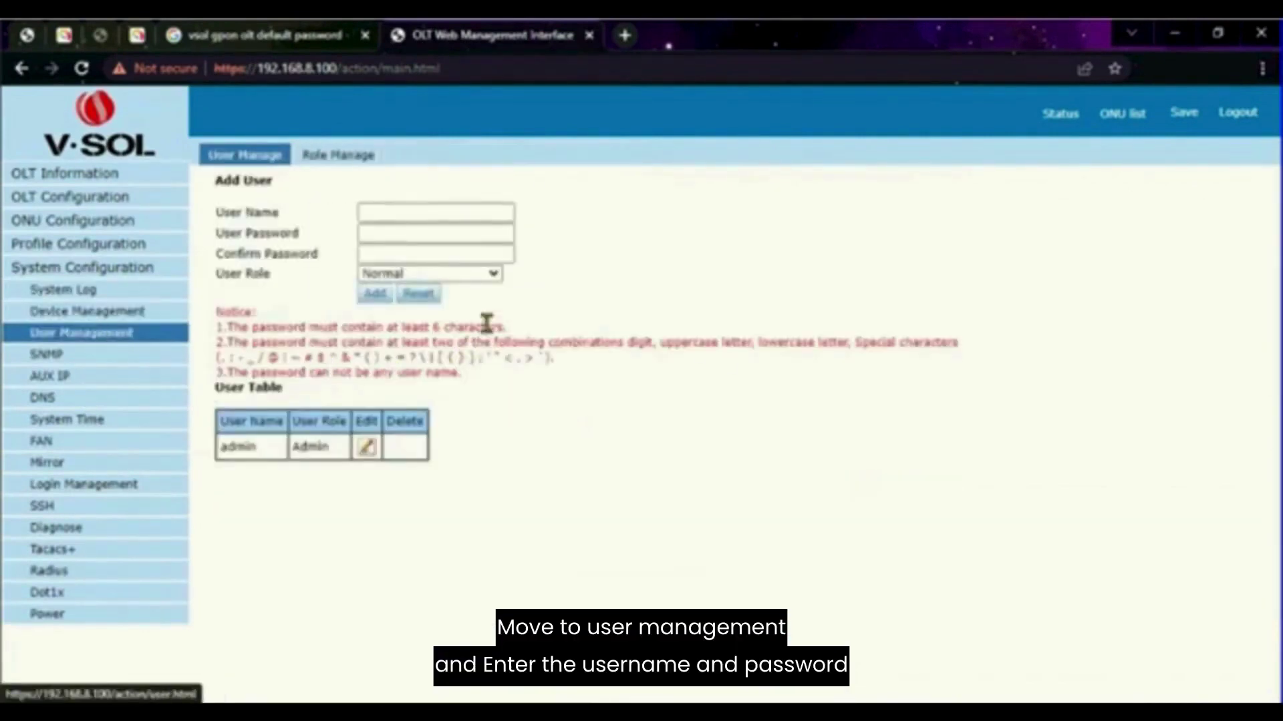
click(401, 215)
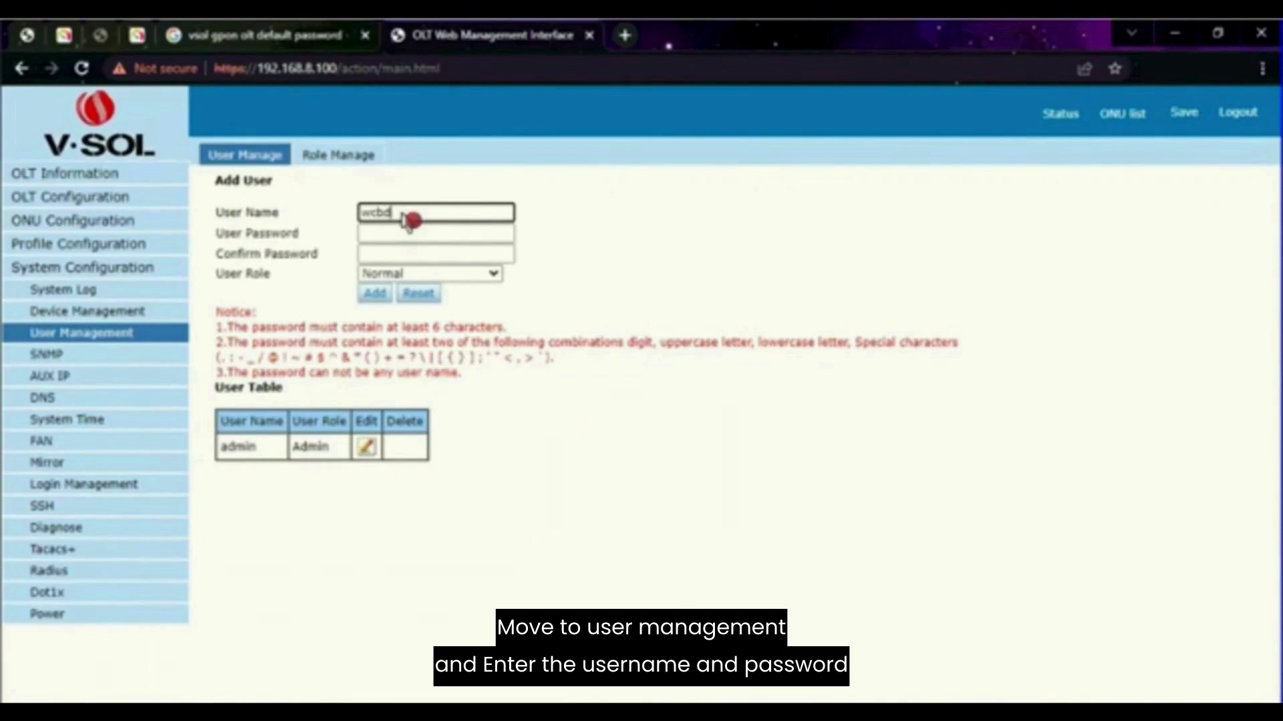
key(Tab)
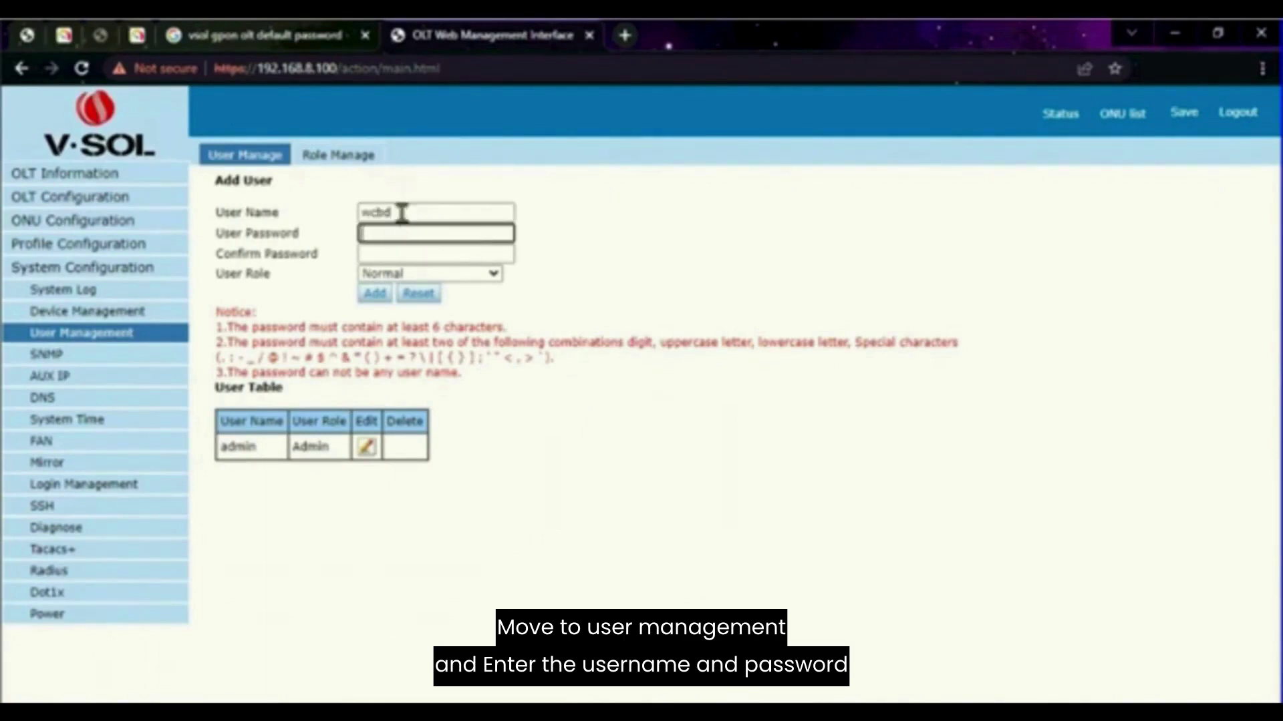
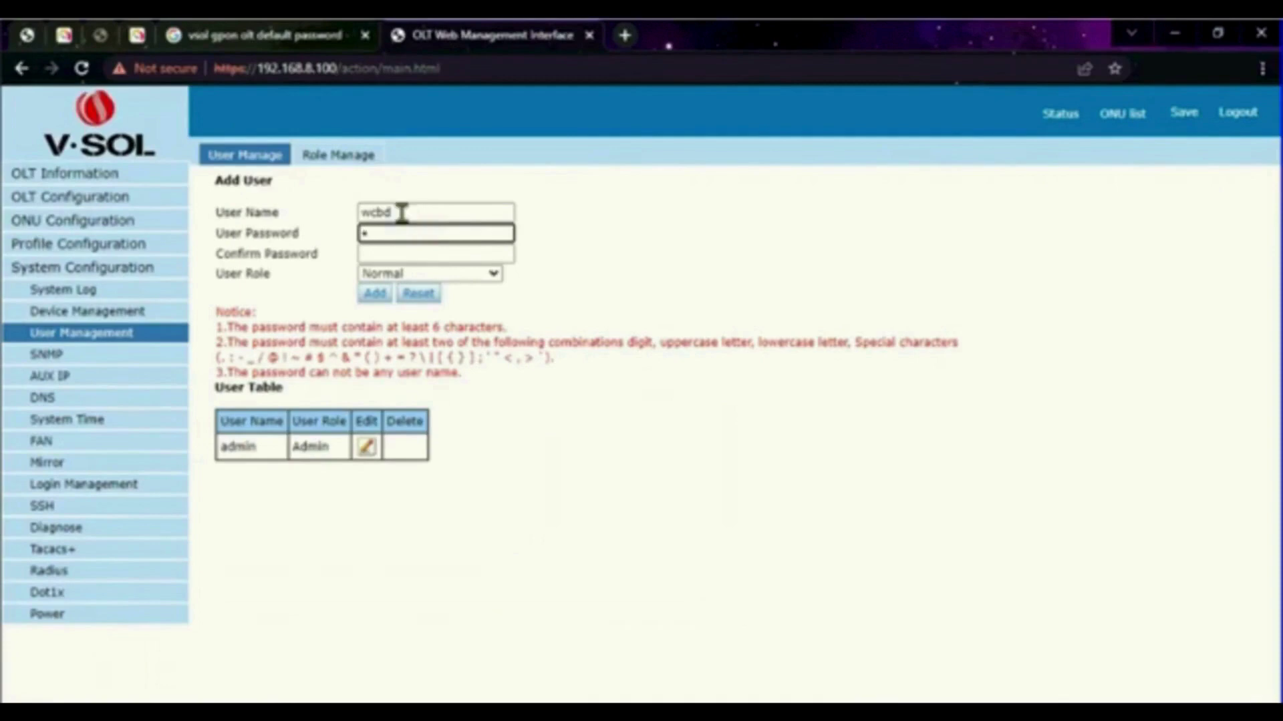
key(Tab)
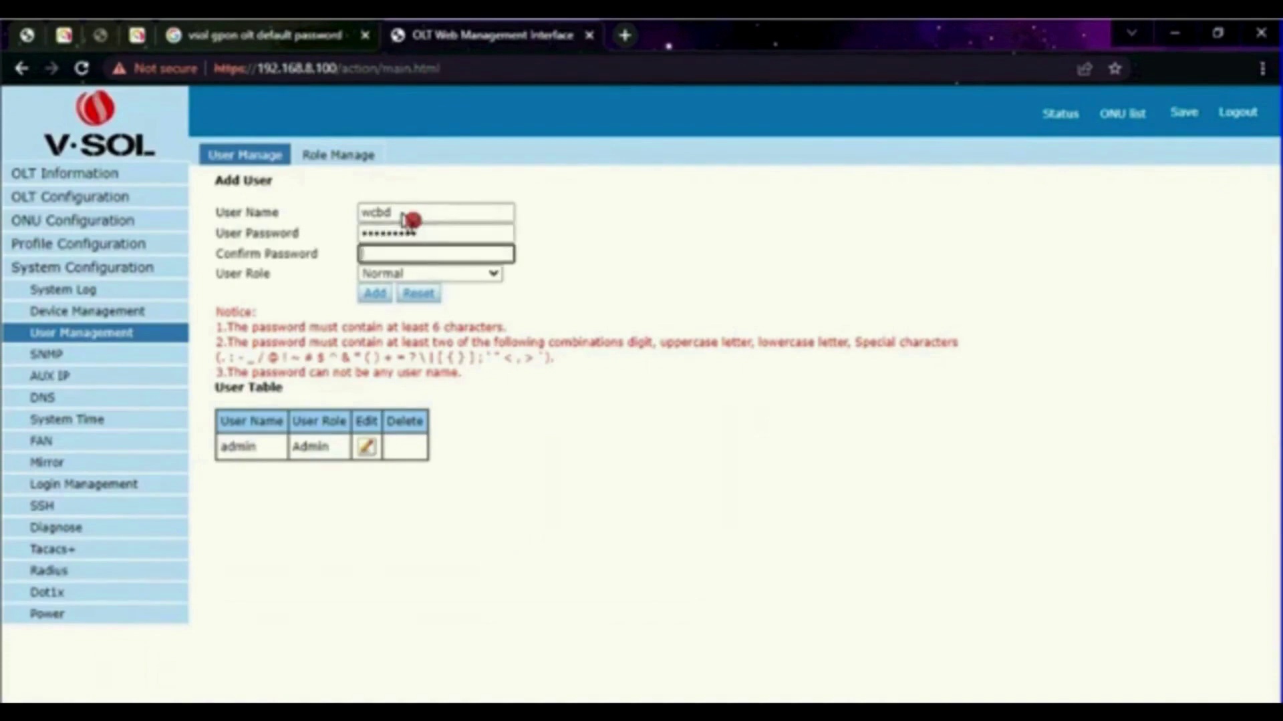
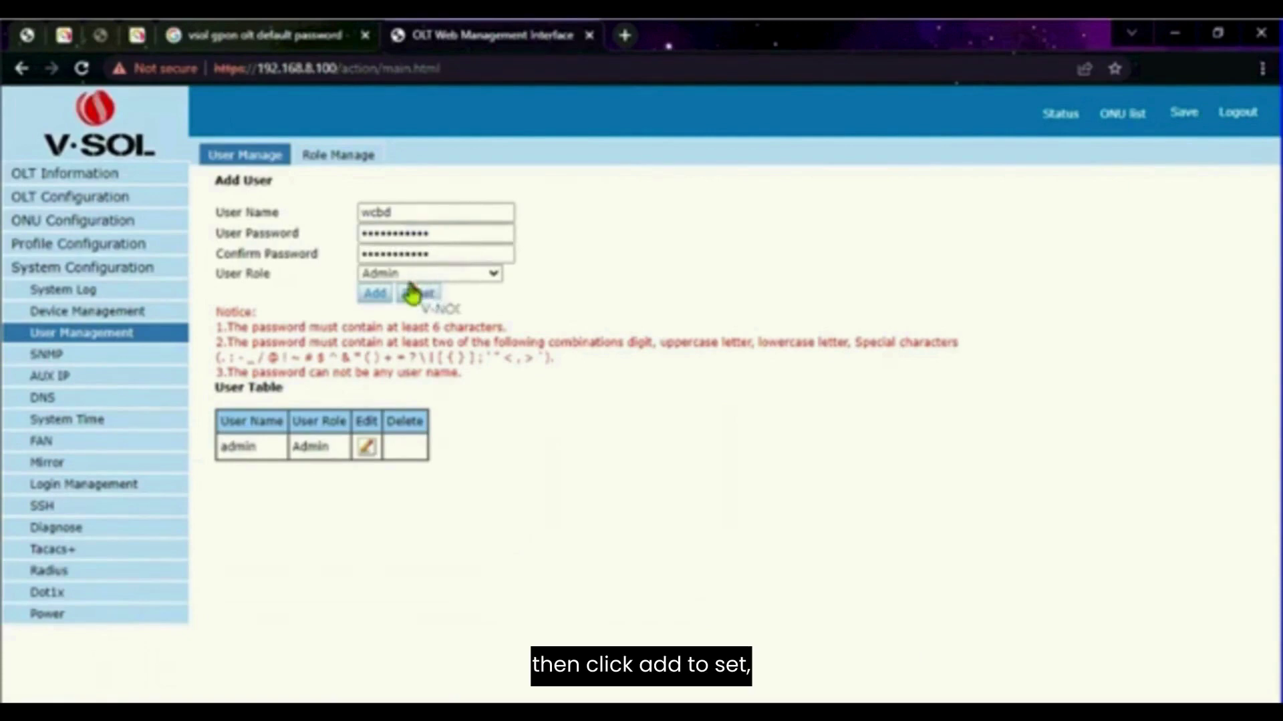
click(376, 298)
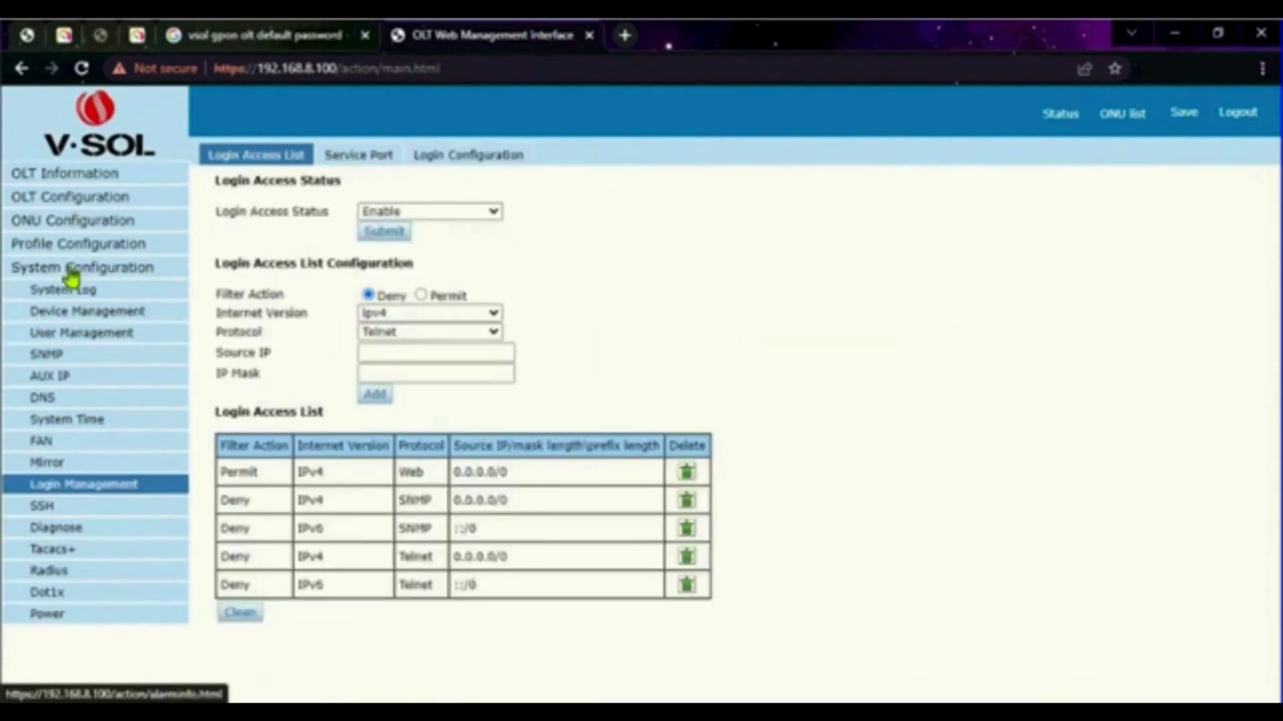
Enable NTP sync and choose the (GMT+06:00) Astana, Dhaka time zone.
click(66, 426)
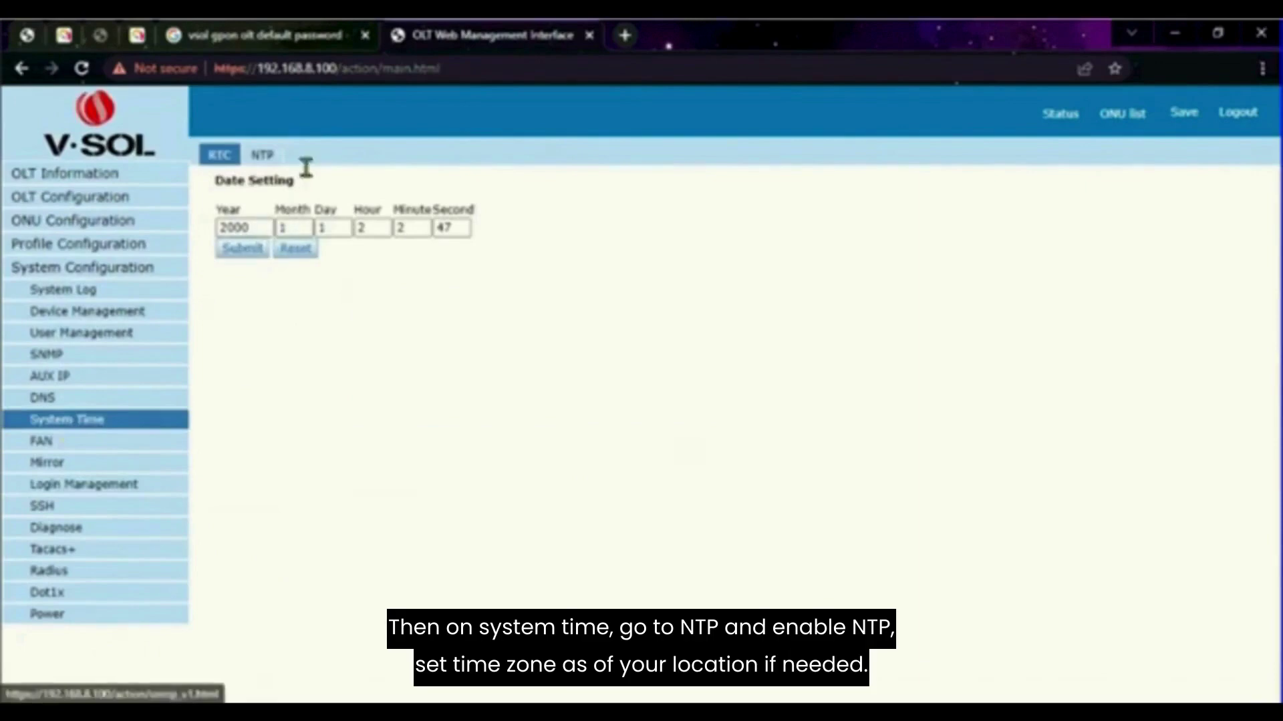
click(263, 159)
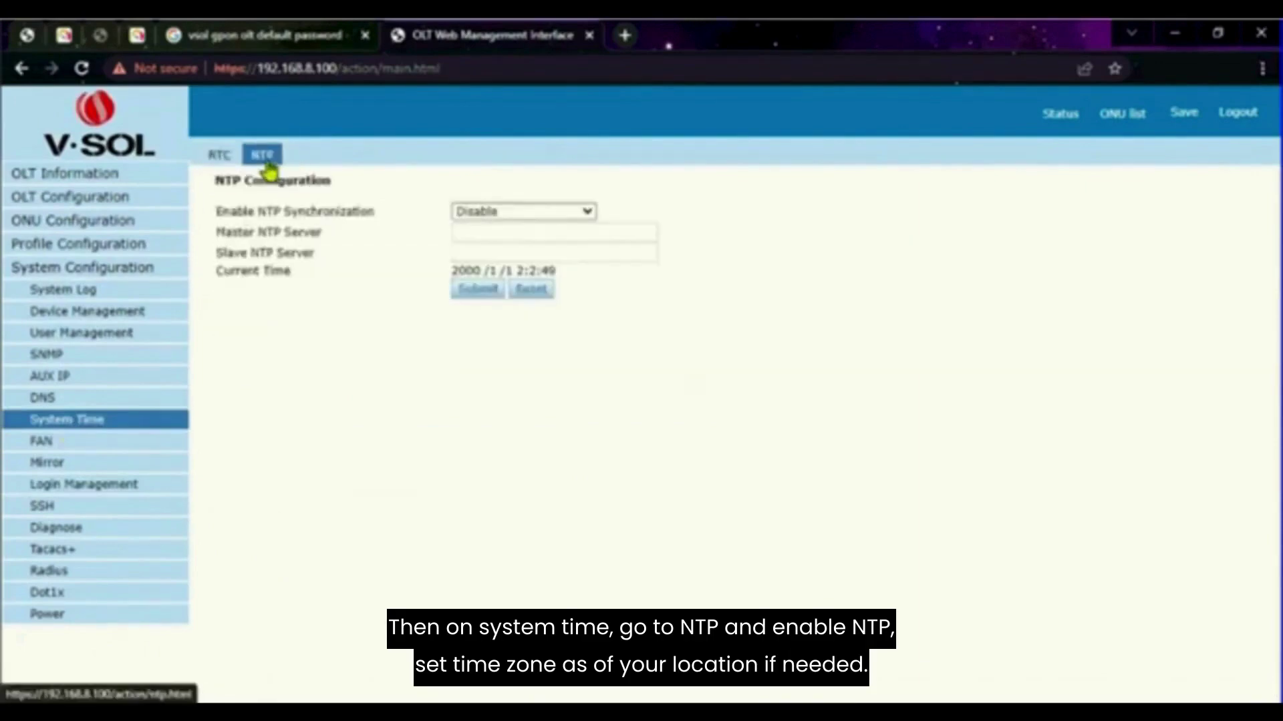
click(518, 218)
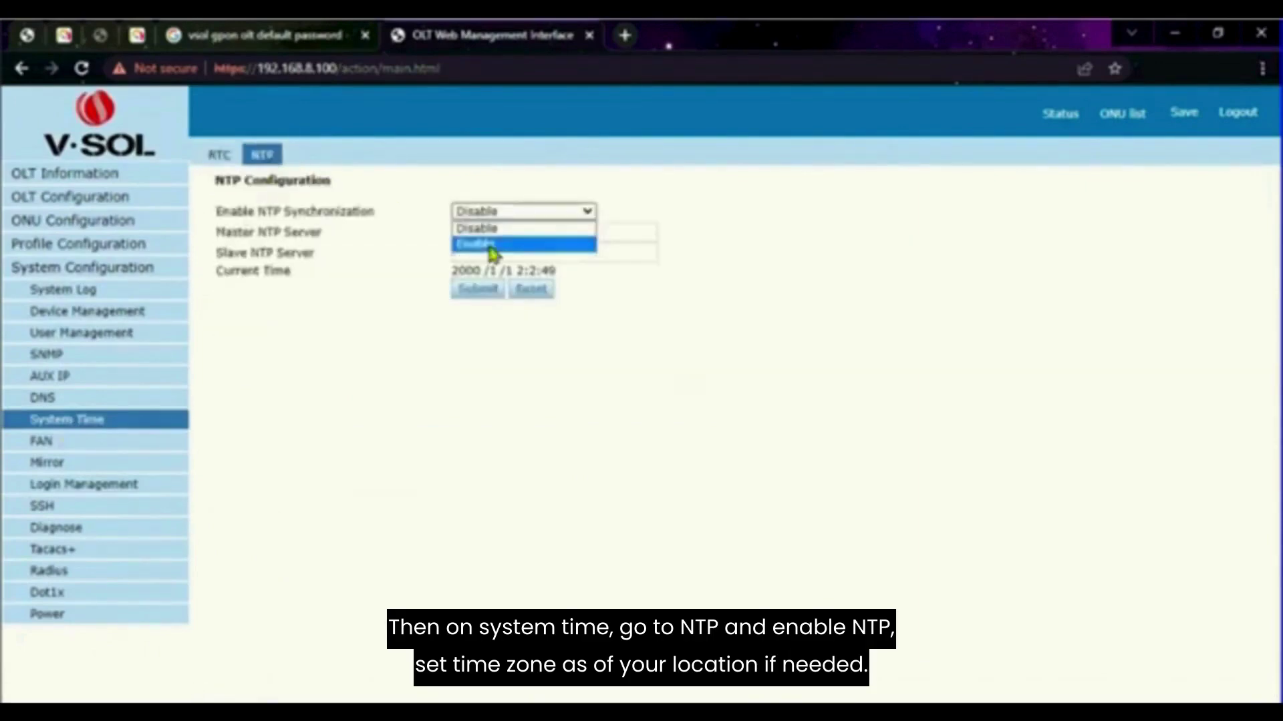
click(490, 244)
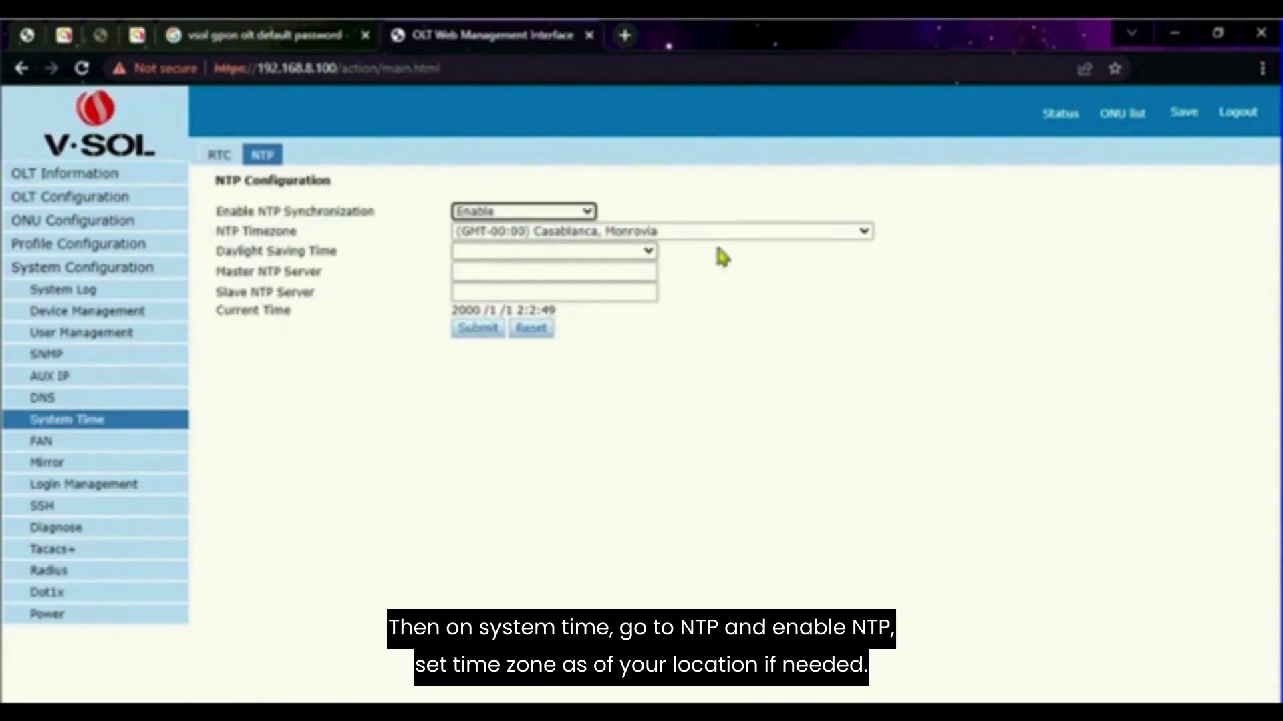
click(860, 231)
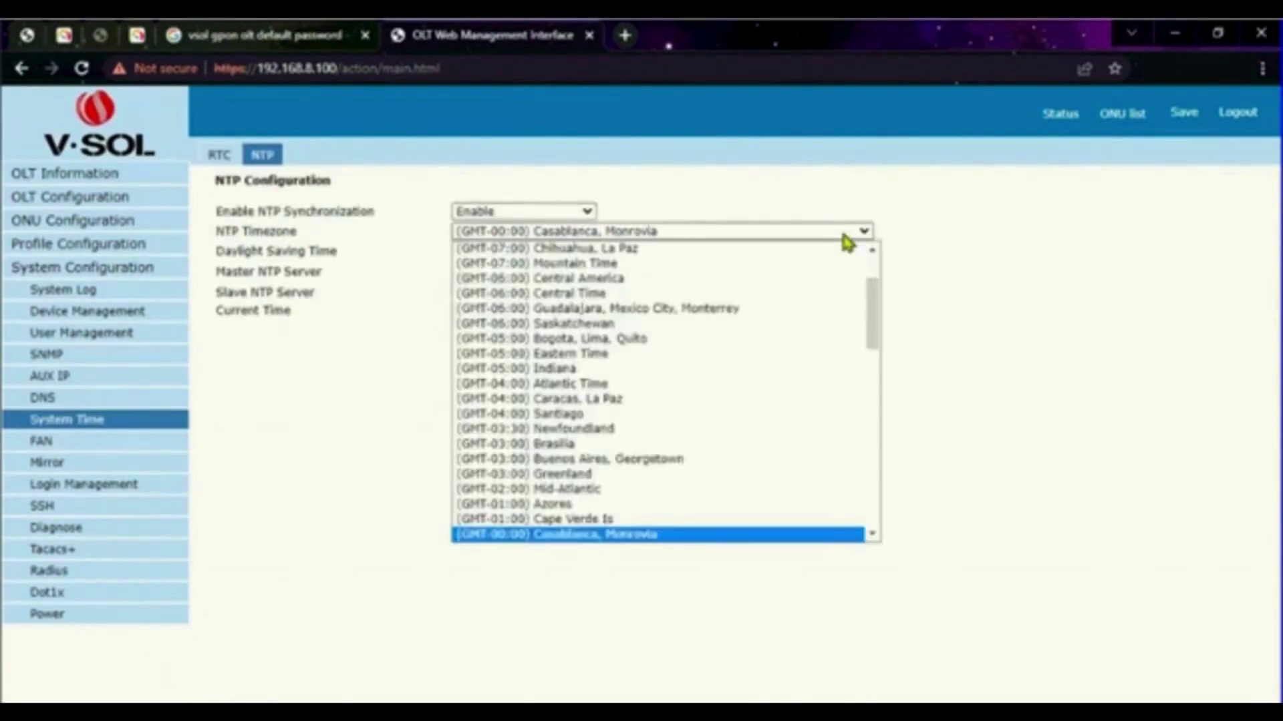
scroll(571, 371, down, 10)
click(539, 279)
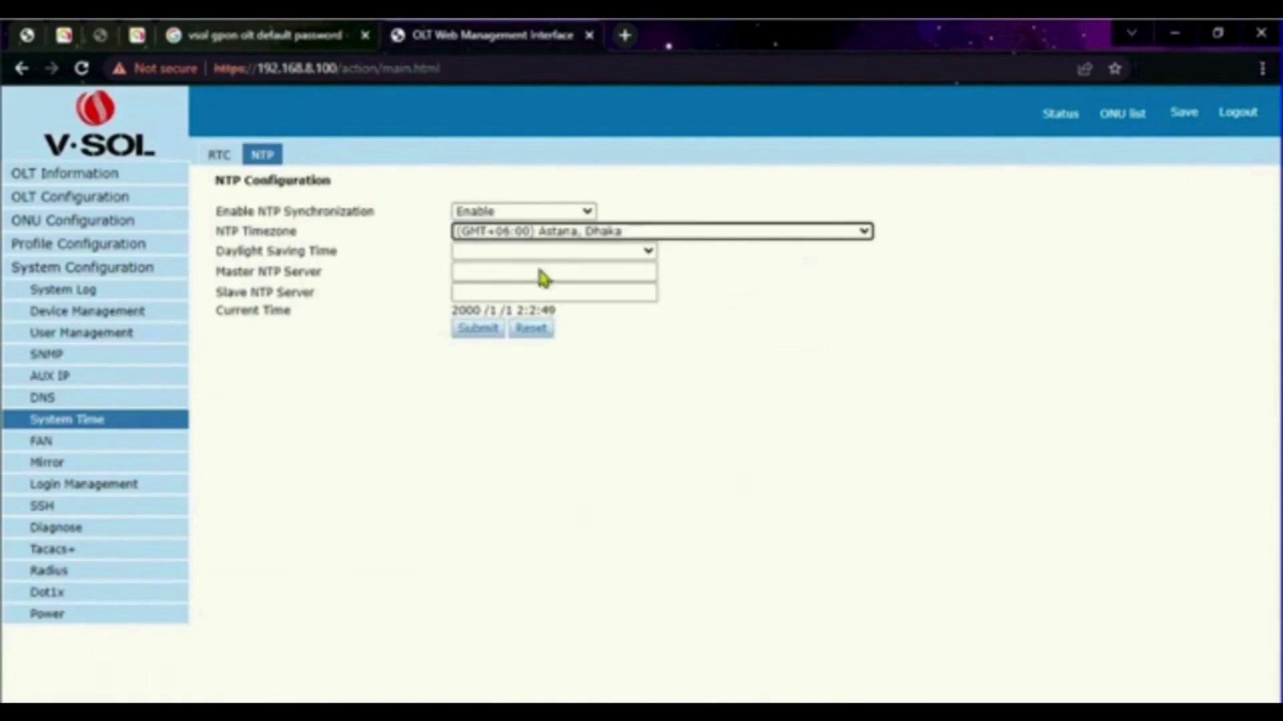
Set daylight saving to Asia, paste master server 182.16.156.5, and submit.
click(508, 257)
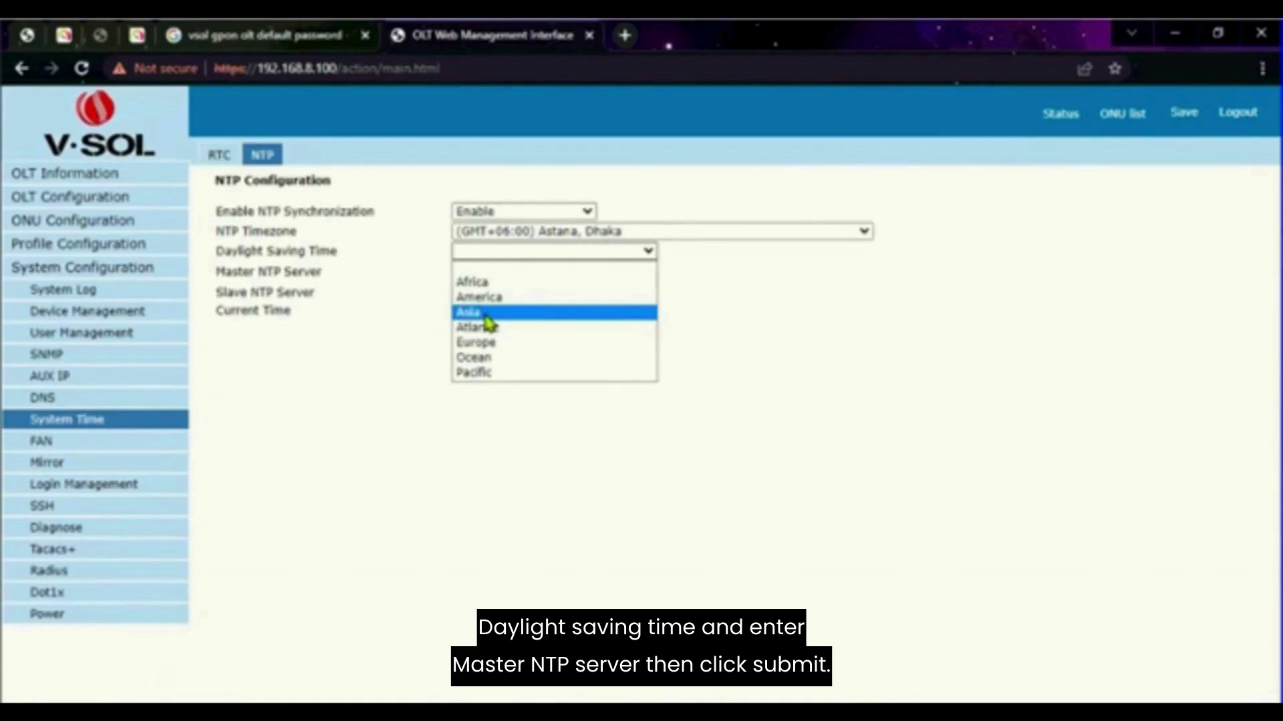
click(487, 314)
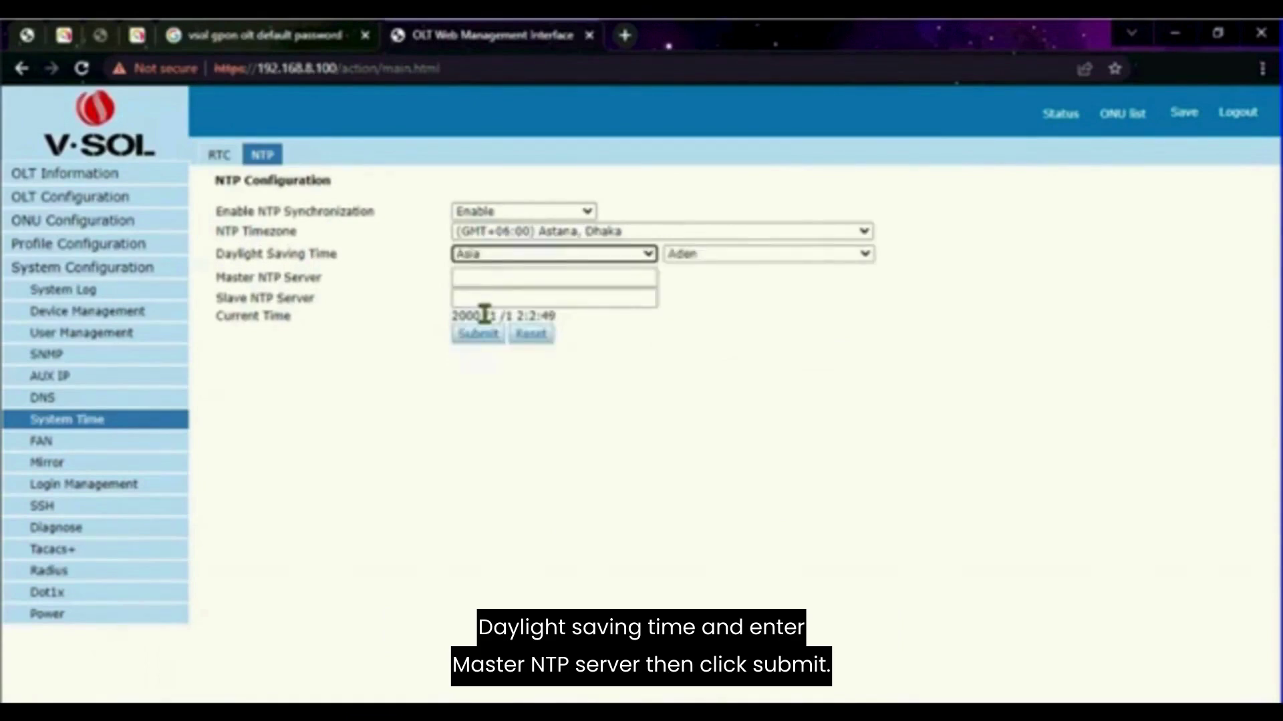
click(493, 278)
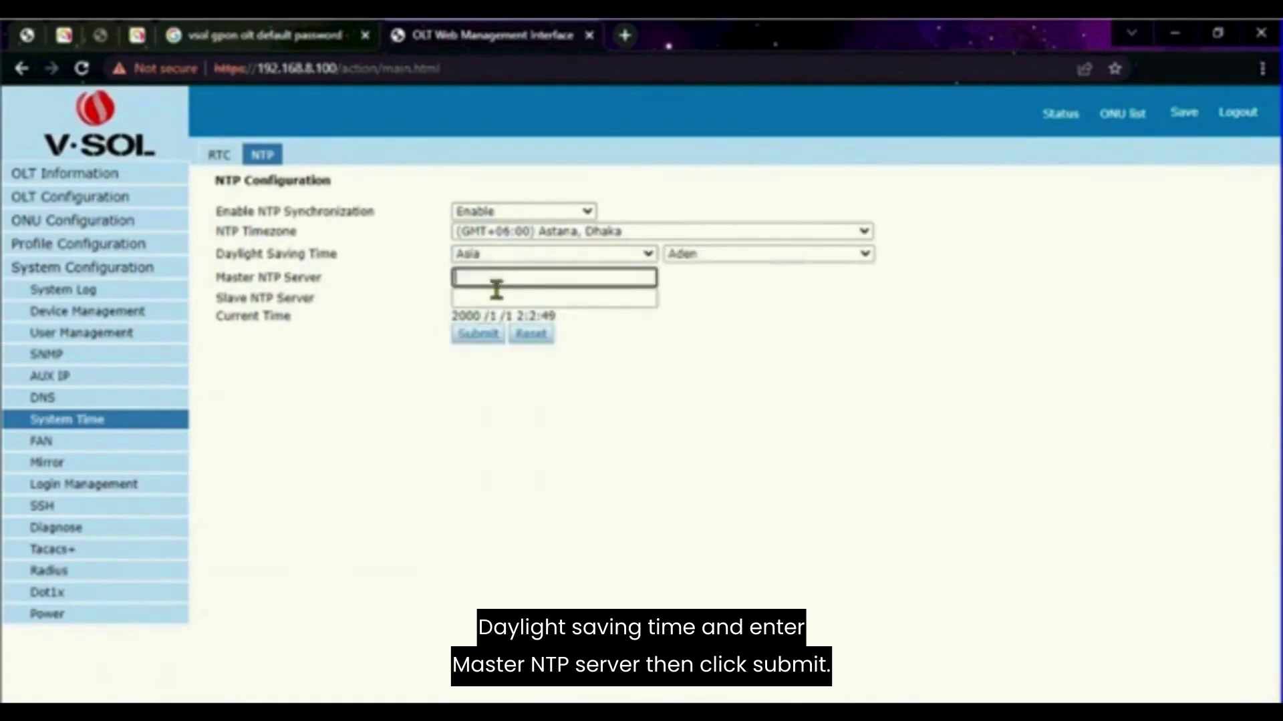
text(182.16.156.5)
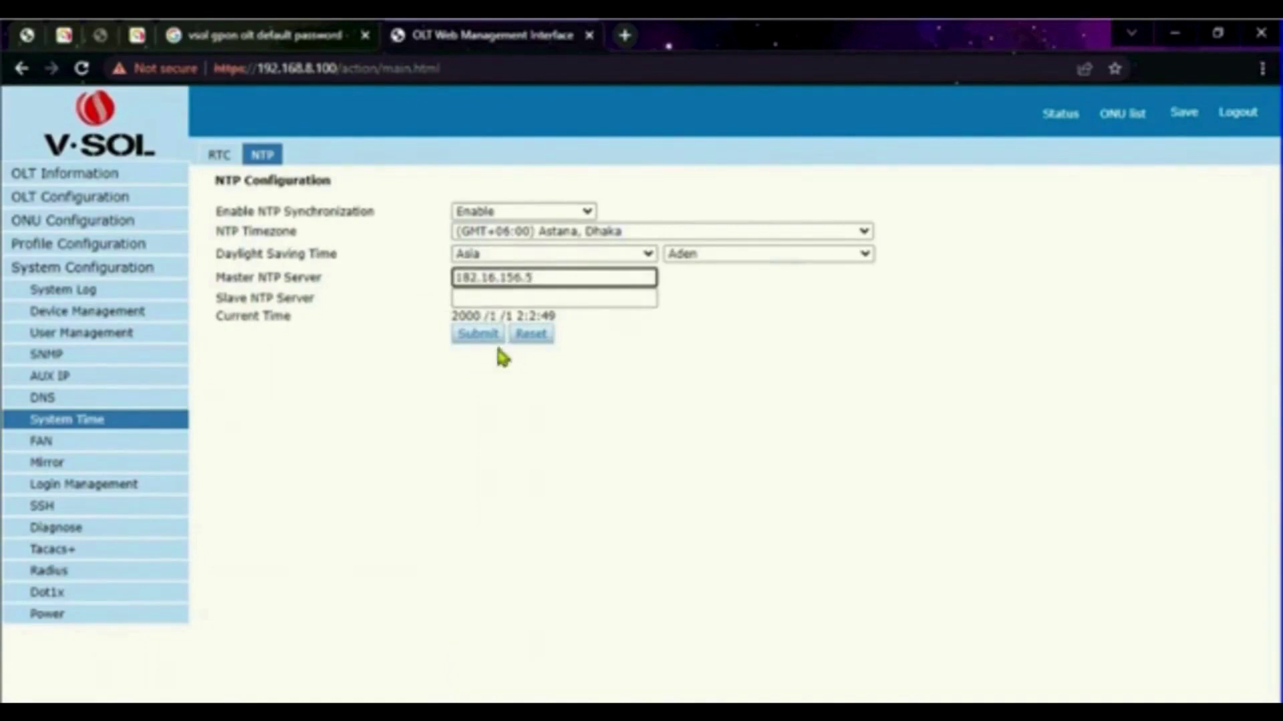
click(477, 334)
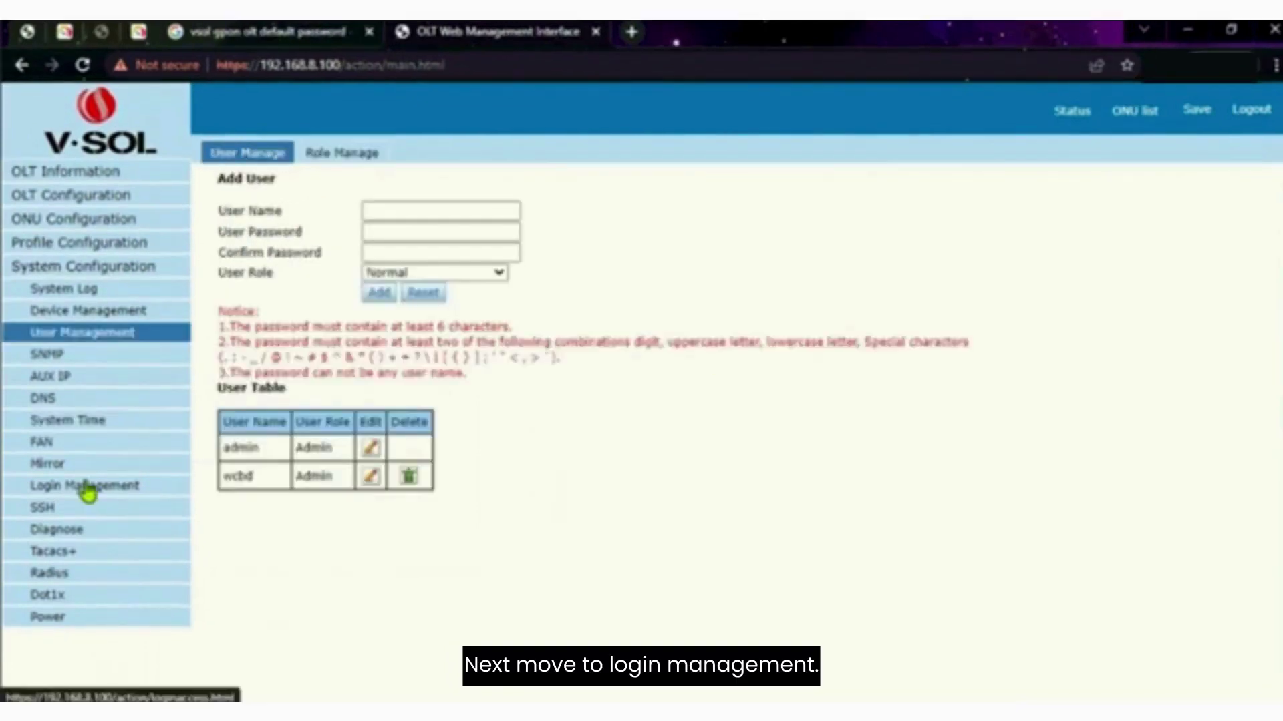
click(85, 485)
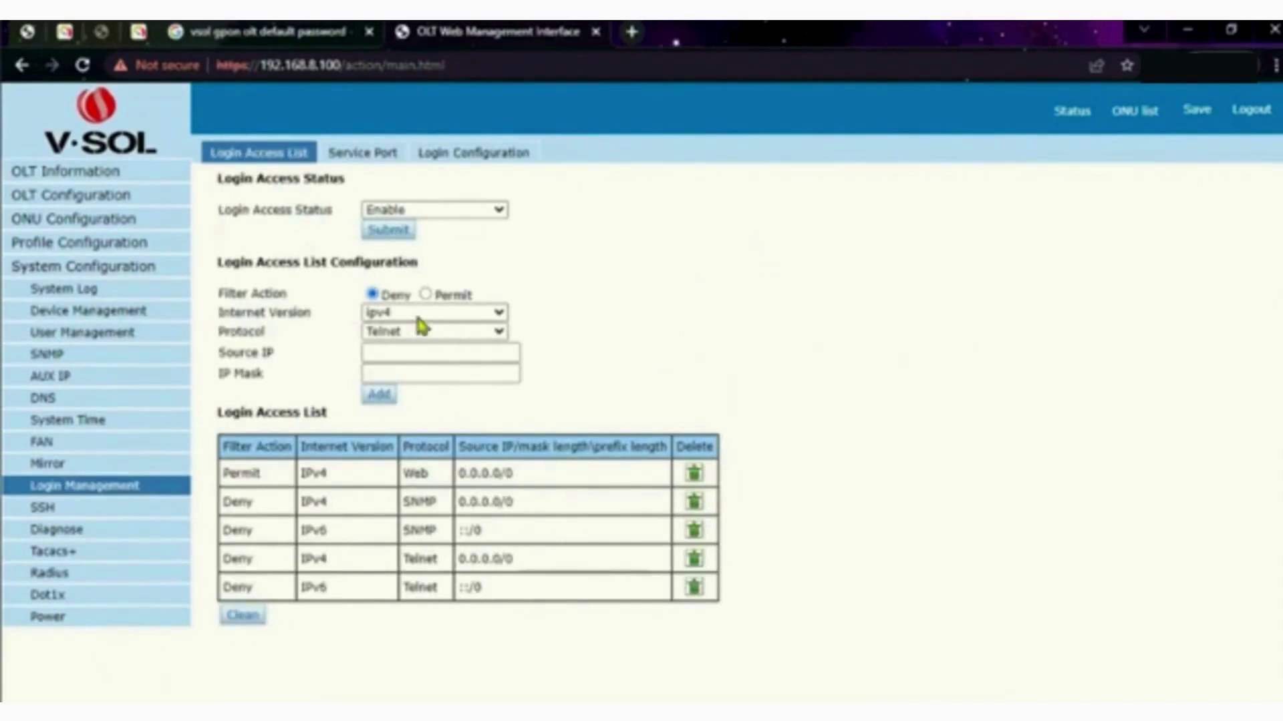
Add a Permit IPv4 Telnet access rule with source IP and mask 0.0.0.0.
click(425, 295)
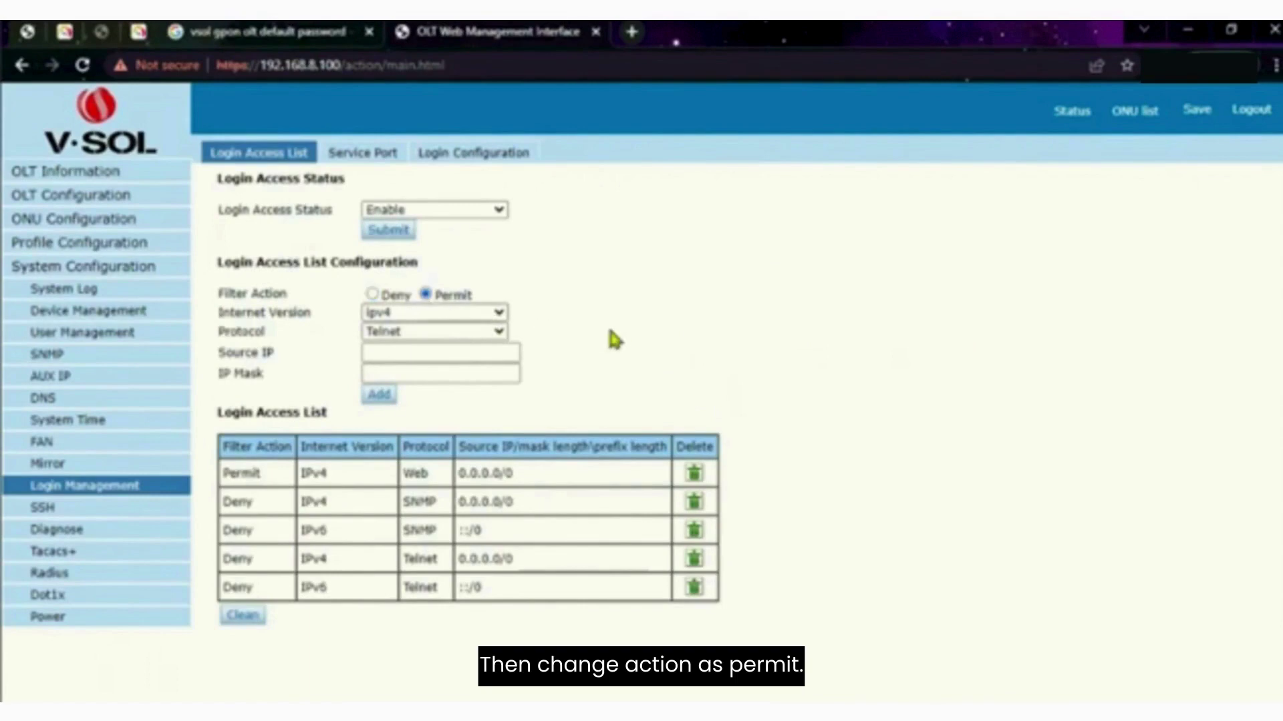
click(429, 354)
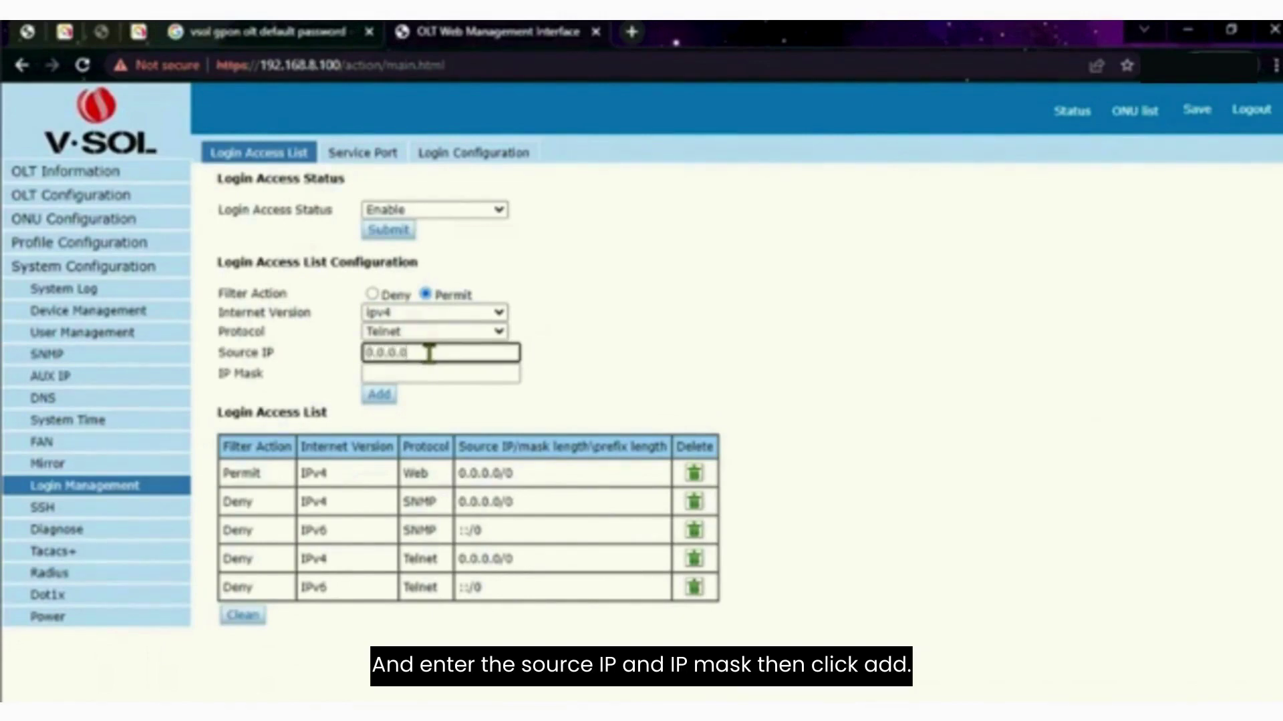
click(426, 374)
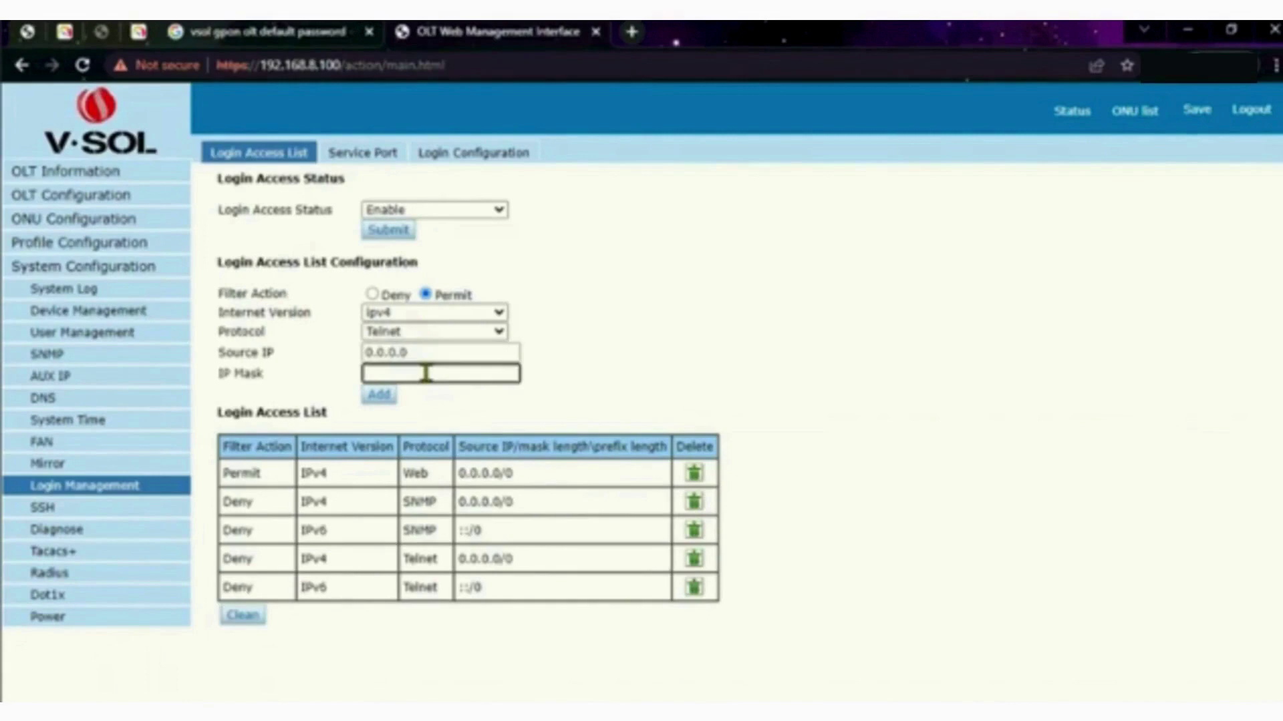
text(0.0.0.0)
key(Return)
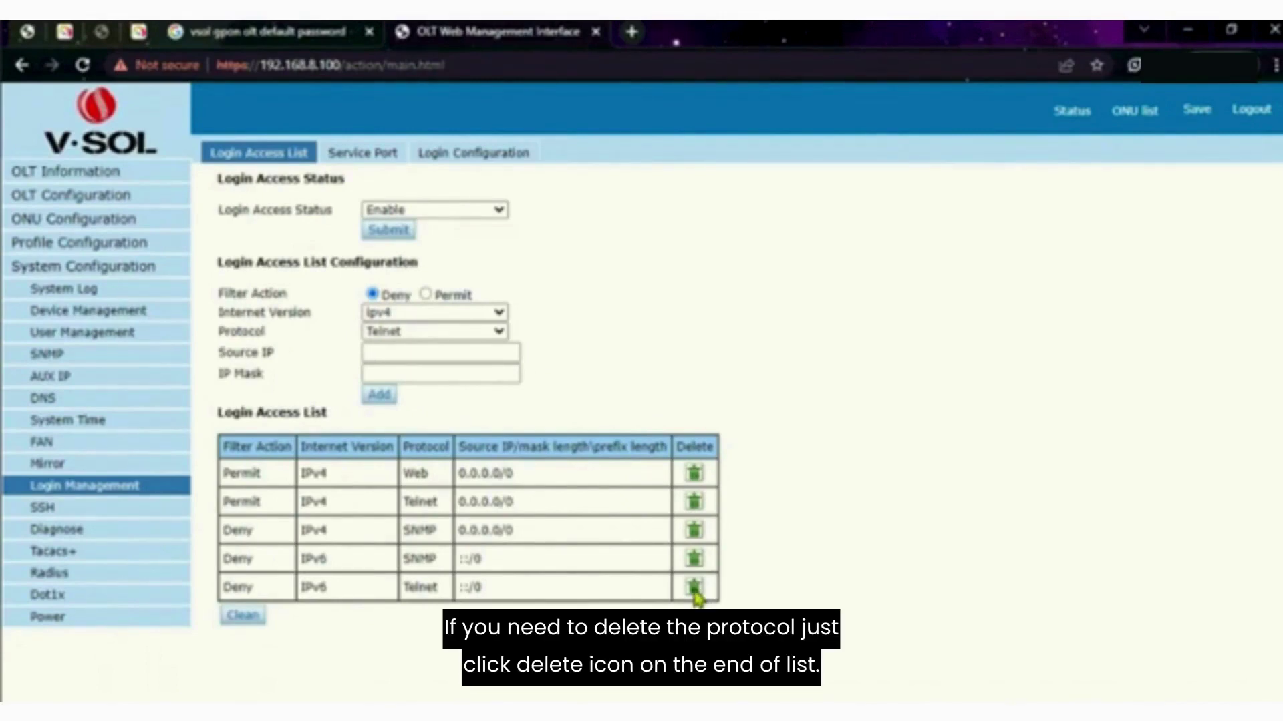
Start deleting the last access-list rule, cancel, and keep the protocol on Telnet.
click(694, 588)
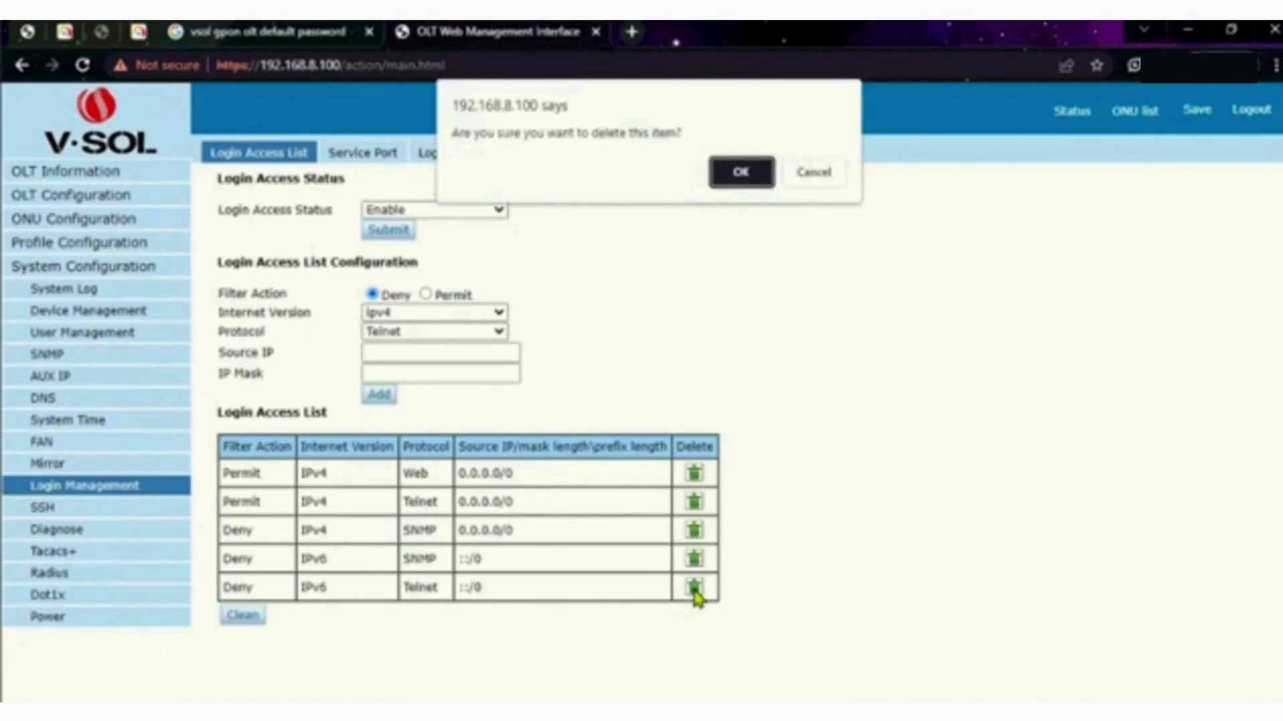
click(821, 179)
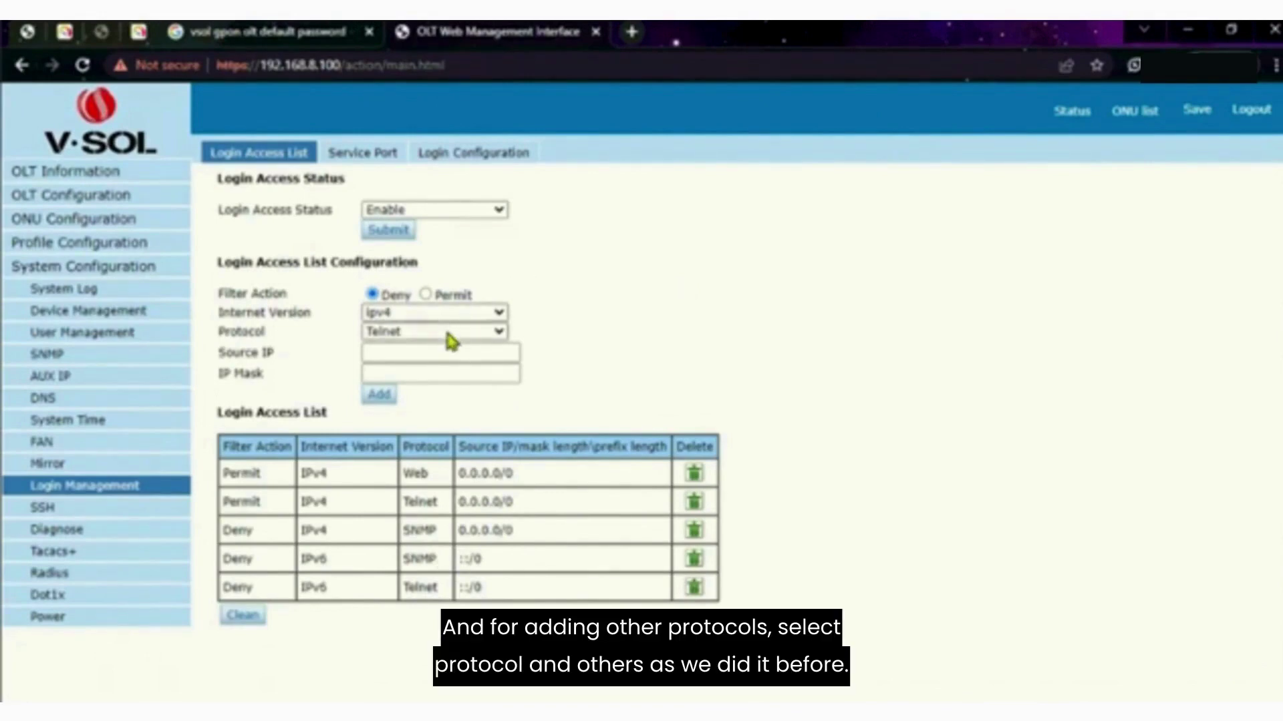
click(451, 341)
click(768, 273)
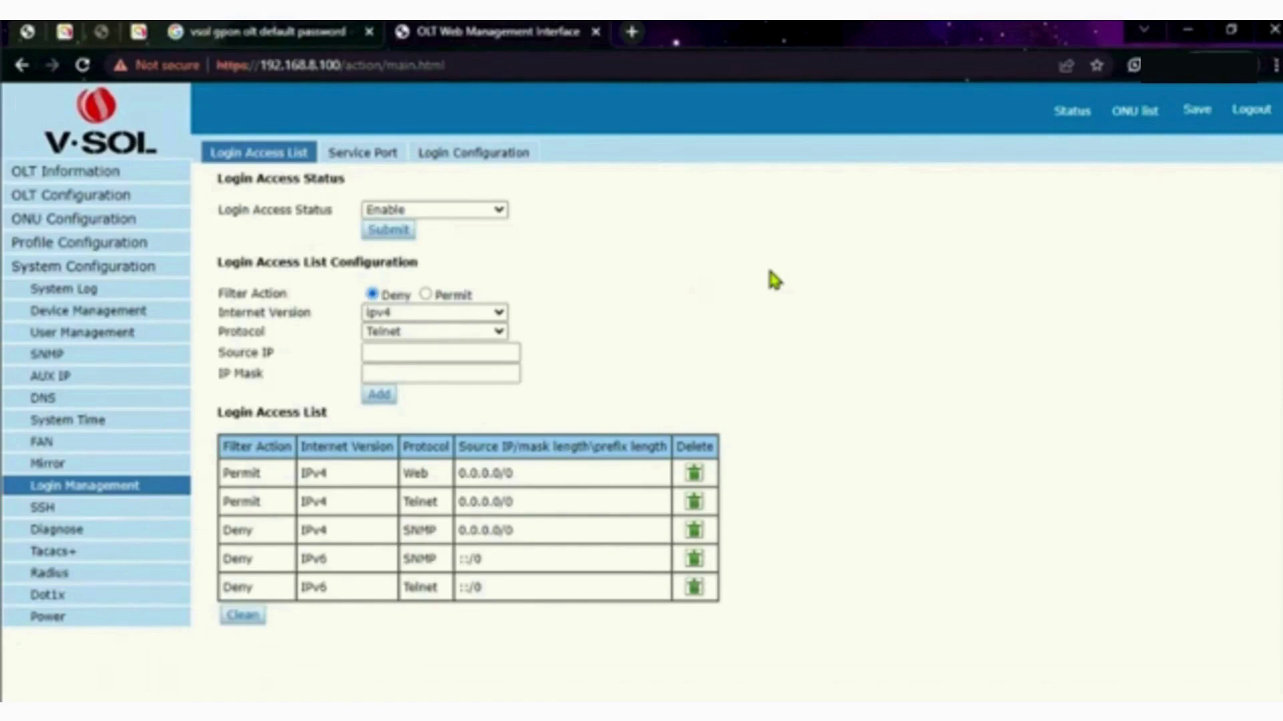
Open OLT Information to view the Device Information page.
click(75, 174)
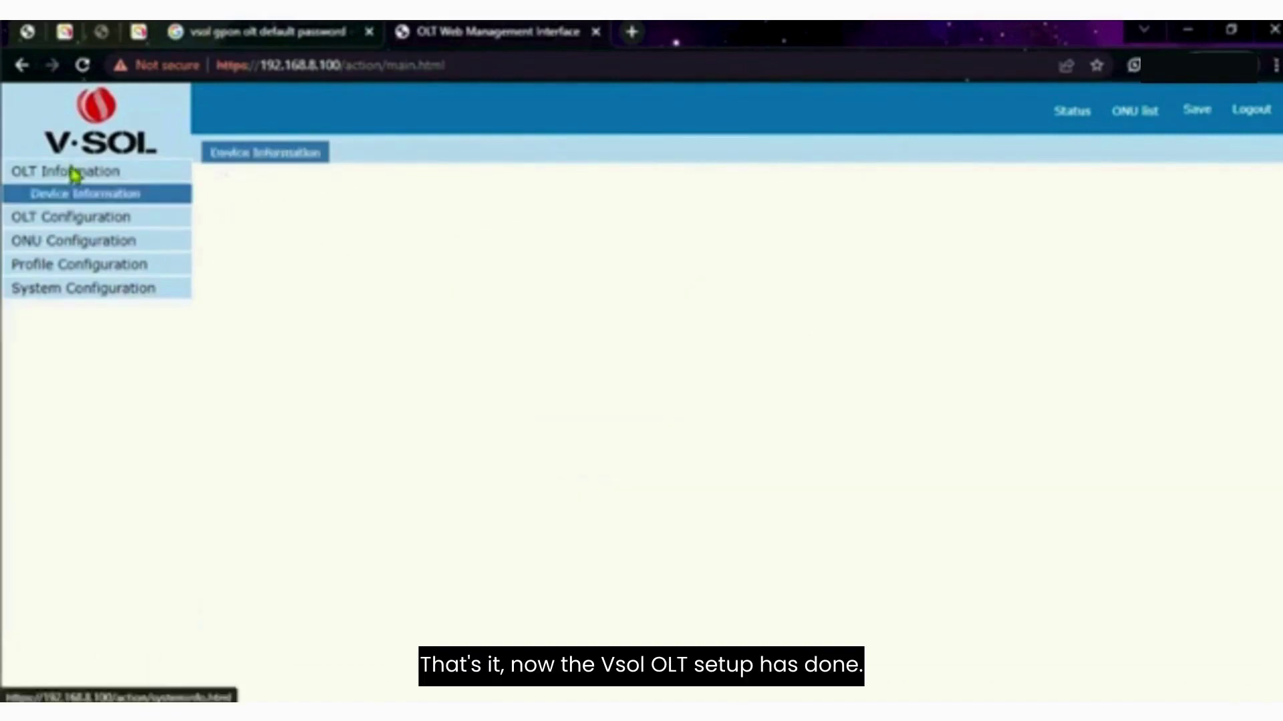